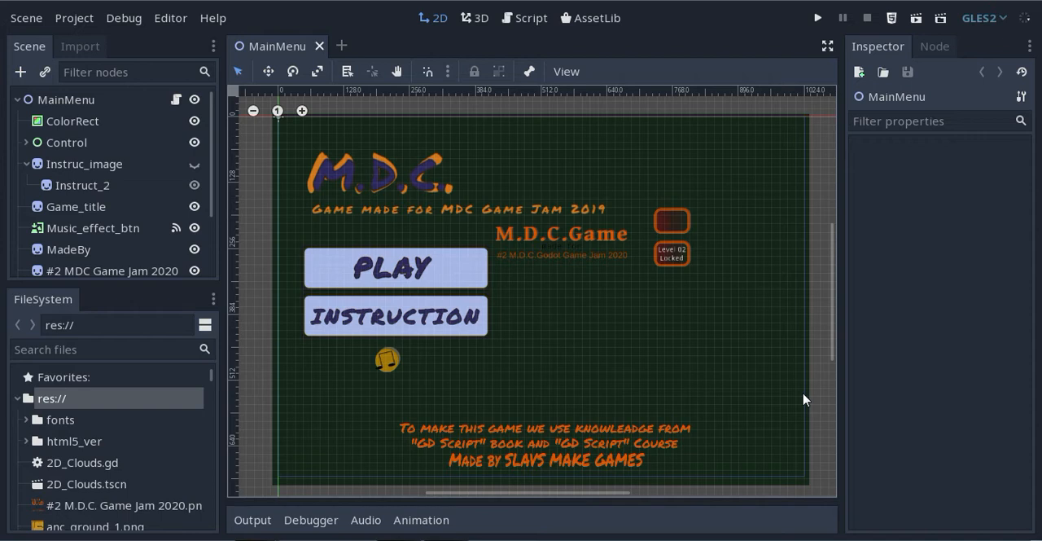
Create a new scene with a 2D Scene root node
left_click(27, 18)
left_click(27, 44)
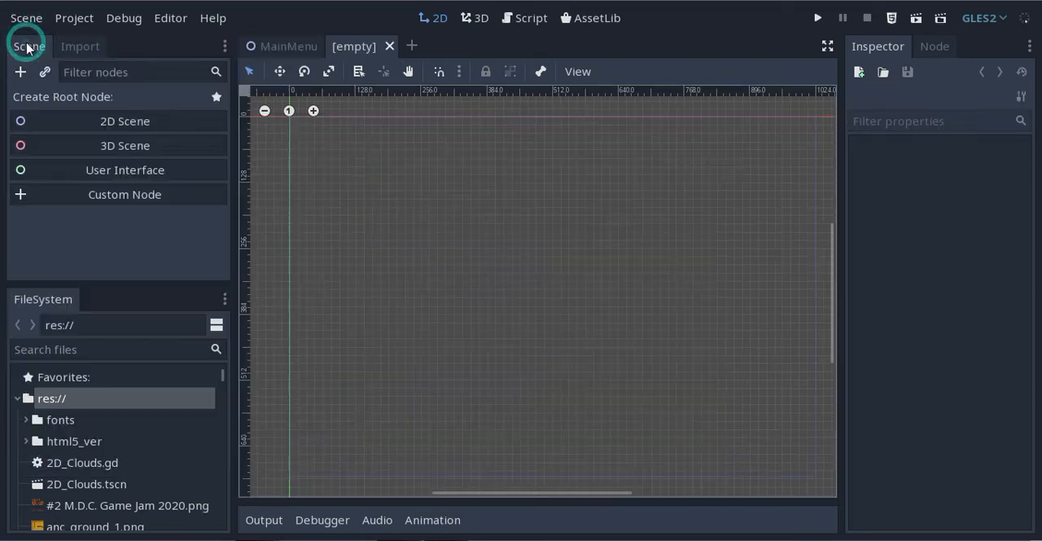
left_click(105, 122)
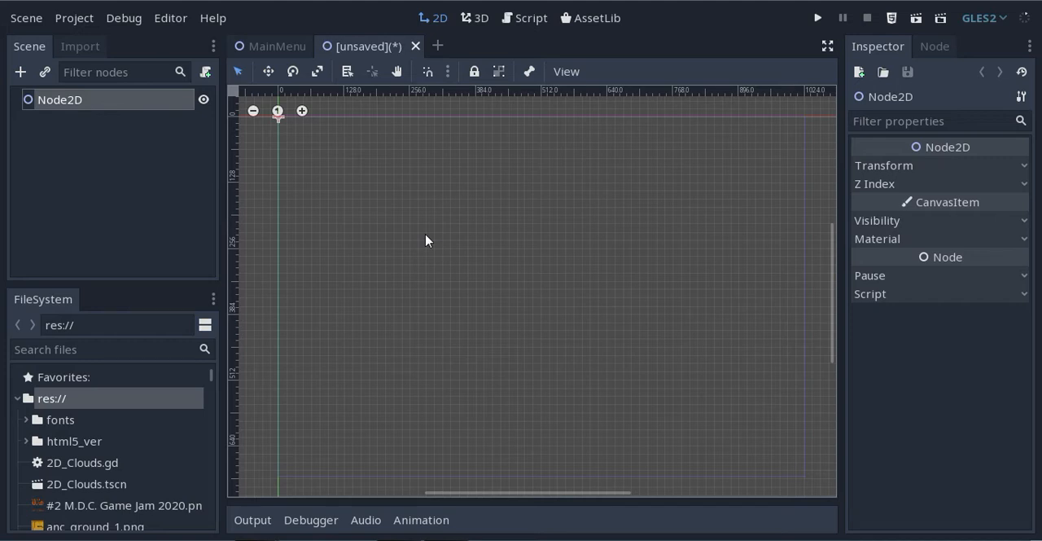
Rename the root node to "World 2D"
left_click(114, 102)
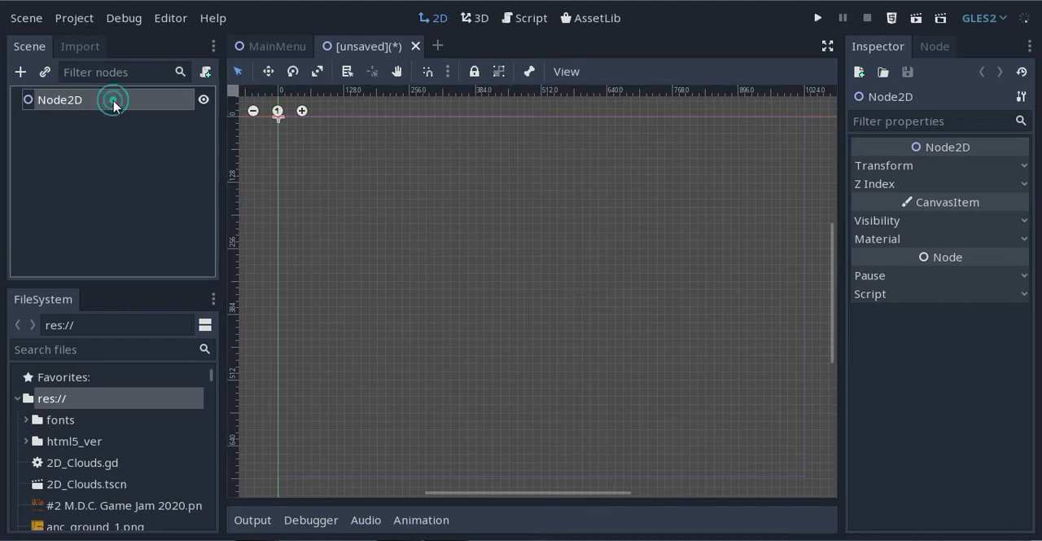
left_click(114, 101)
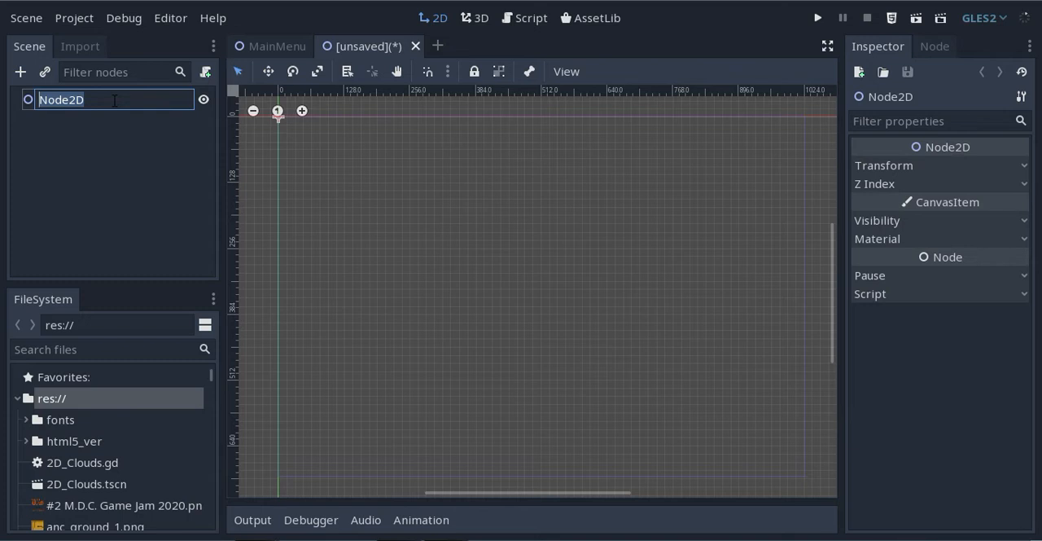
type("Wor")
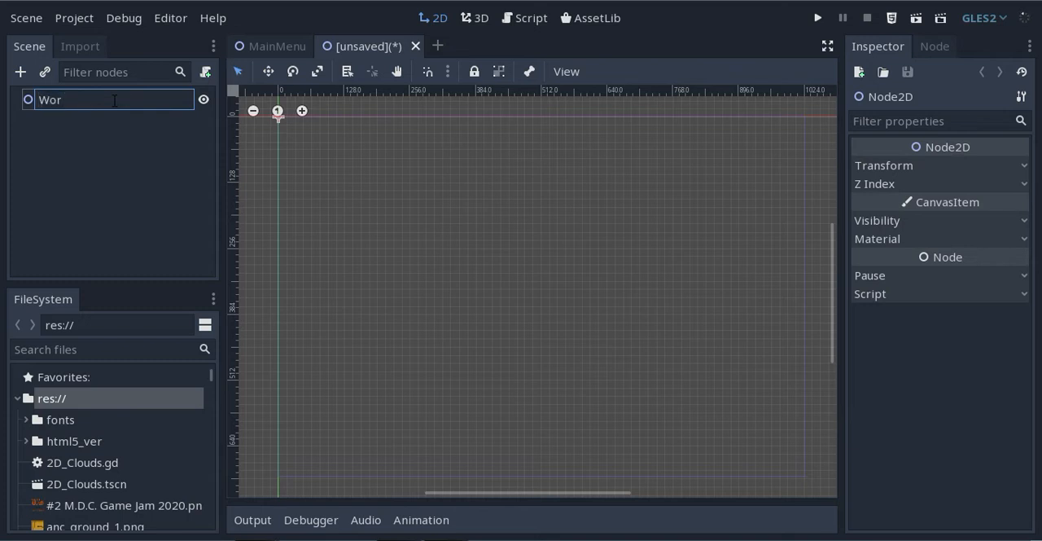
type("ld")
type("2D")
key("Return")
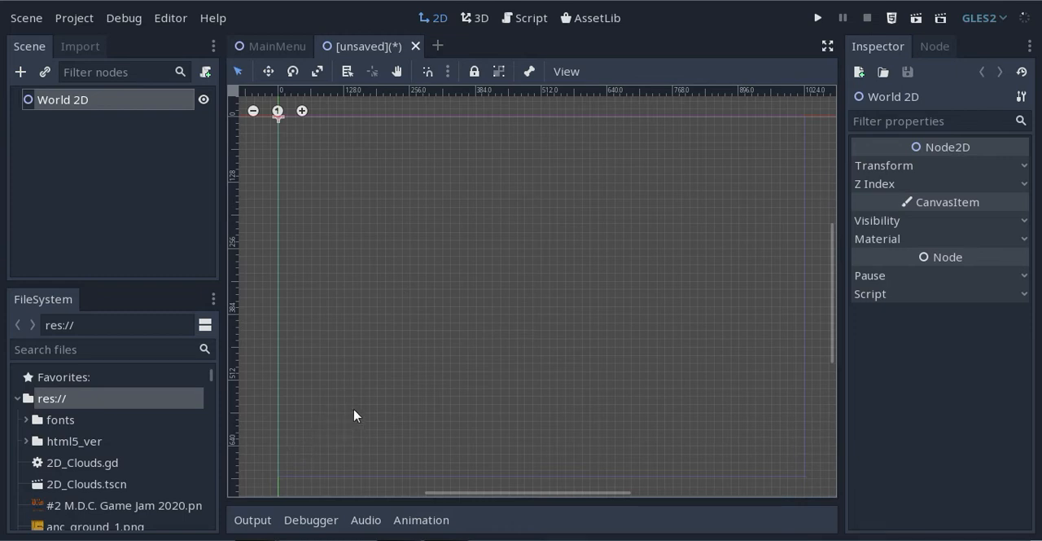
Add a StaticBody2D node under World 2D and give it a CollisionShape2D child
left_click(21, 71)
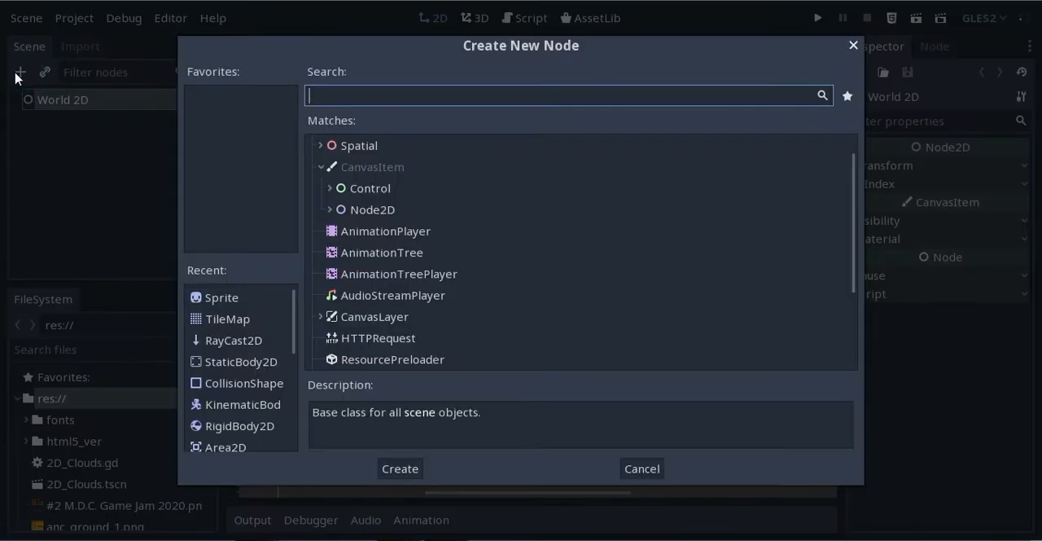
left_click(255, 364)
left_click(399, 468)
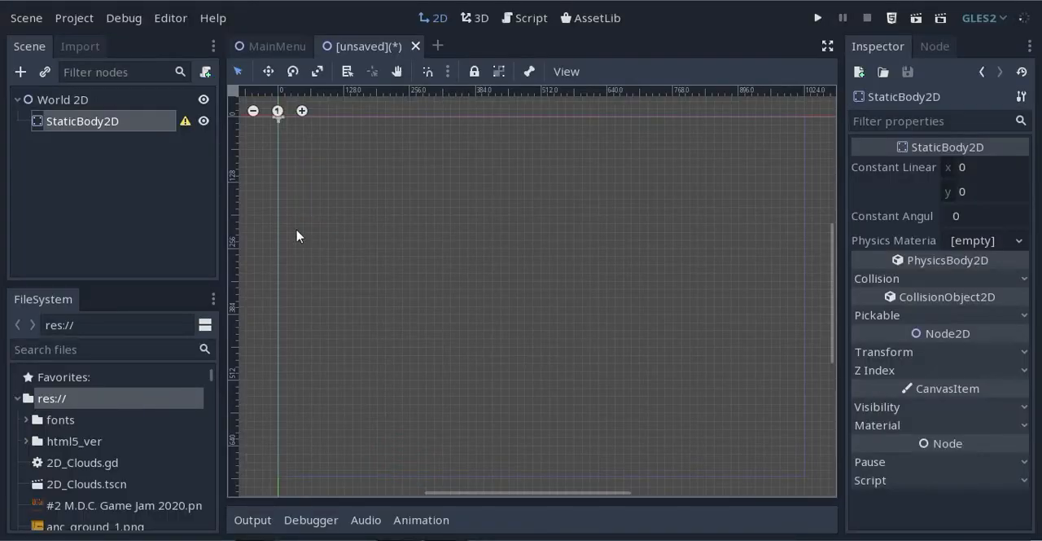
left_click(24, 72)
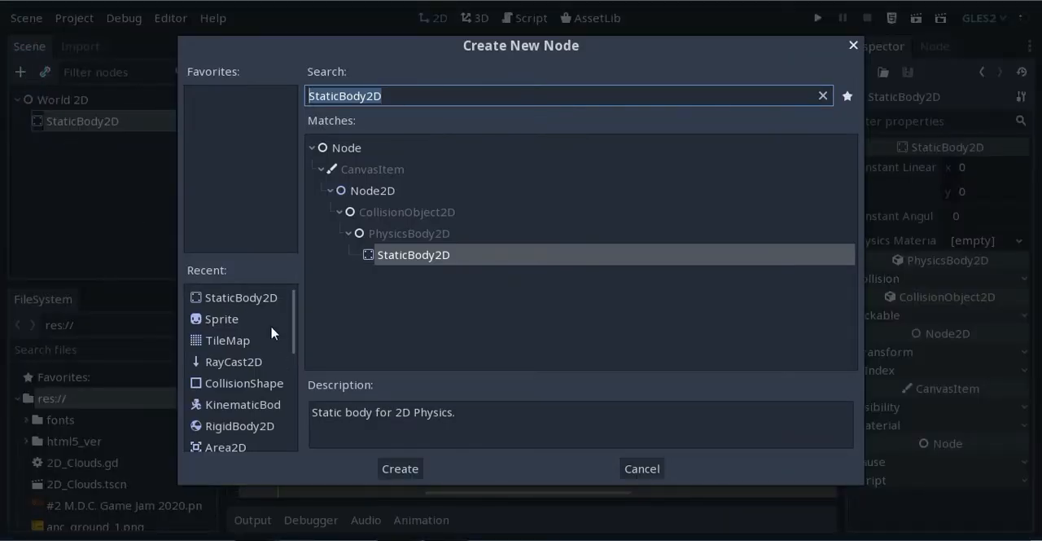
left_click(260, 383)
left_click(399, 469)
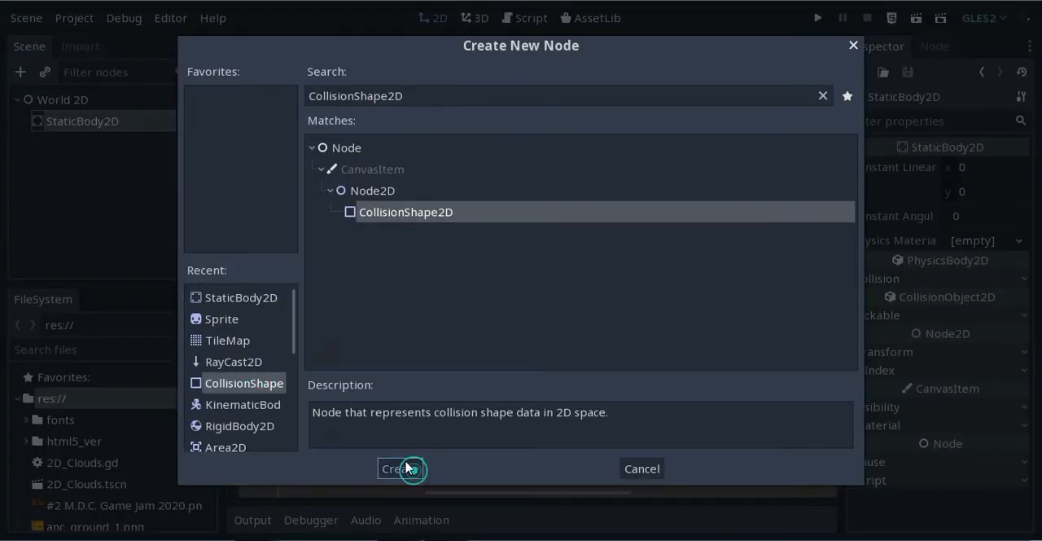
Add a Sprite node as another child of the StaticBody2D
left_click(70, 121)
left_click(21, 73)
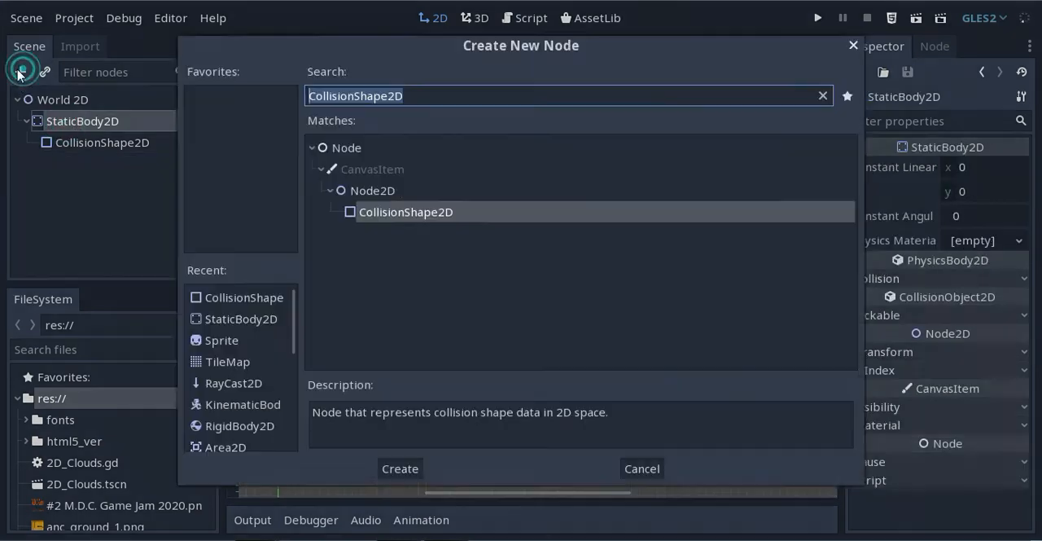
left_click(228, 342)
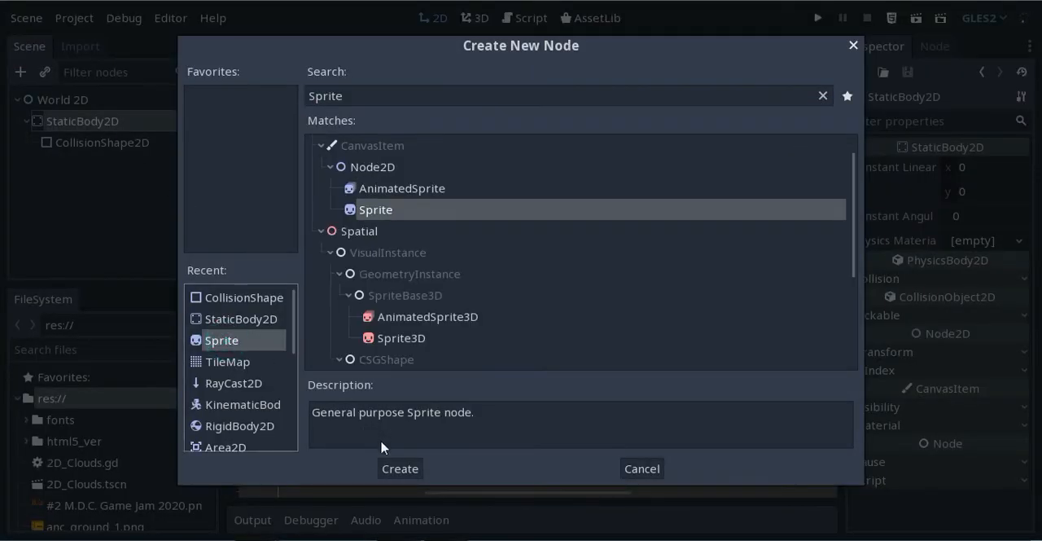
left_click(400, 468)
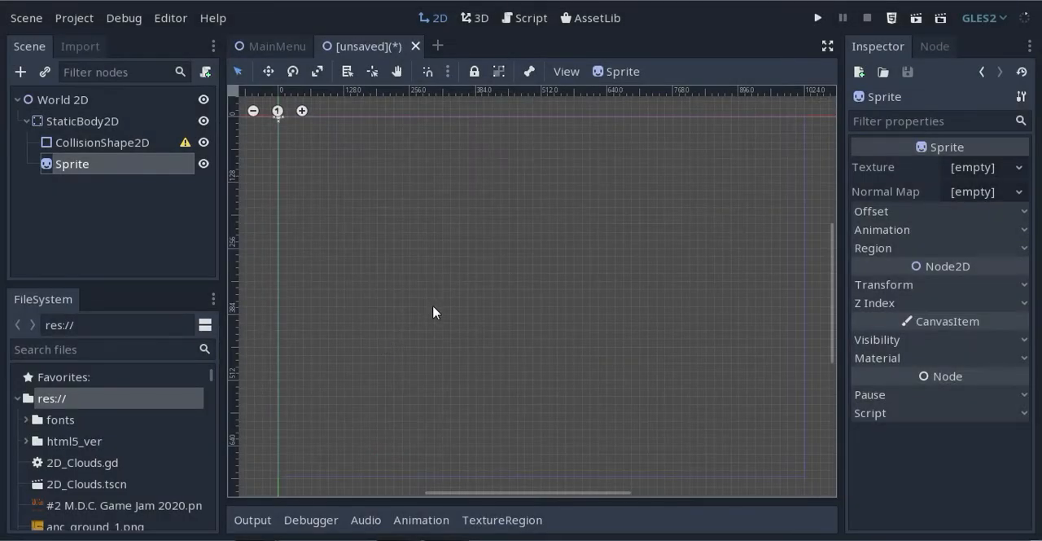
Load metal_ground_img_1.png as the sprite's texture and place the sprite at about (269, 613)
left_click(998, 169)
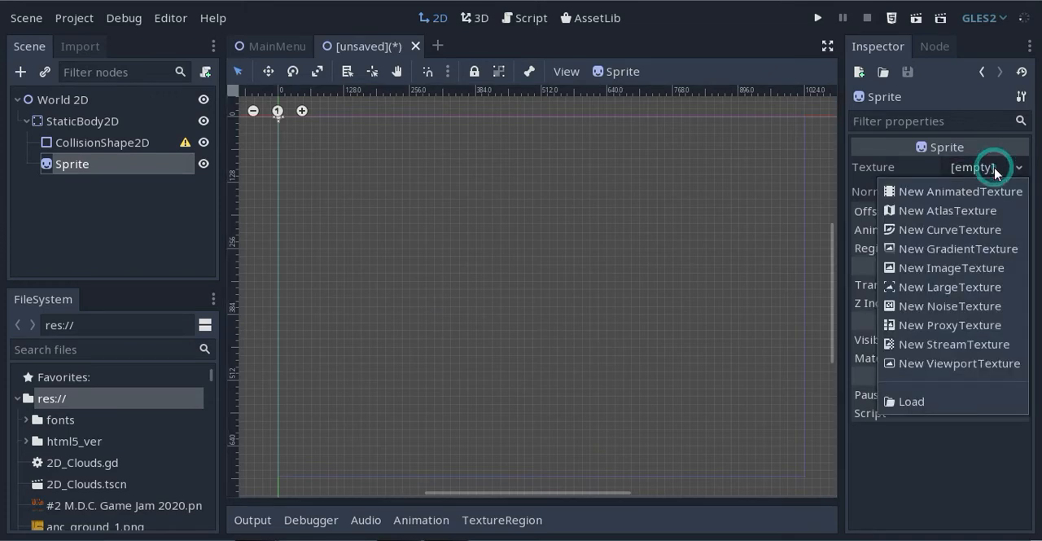
left_click(914, 401)
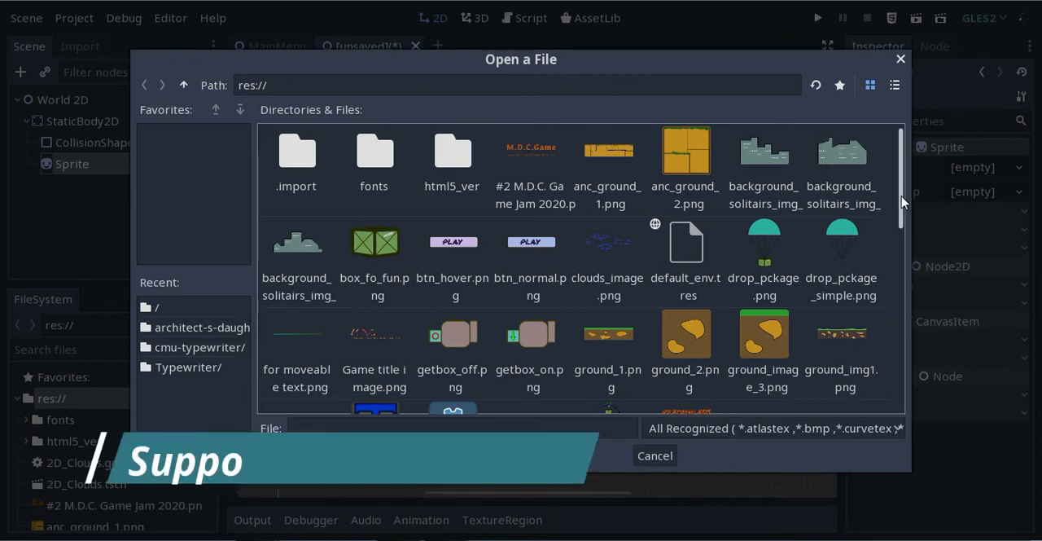
left_click_drag(901, 197, 910, 247)
scroll(775, 292, "down", 5)
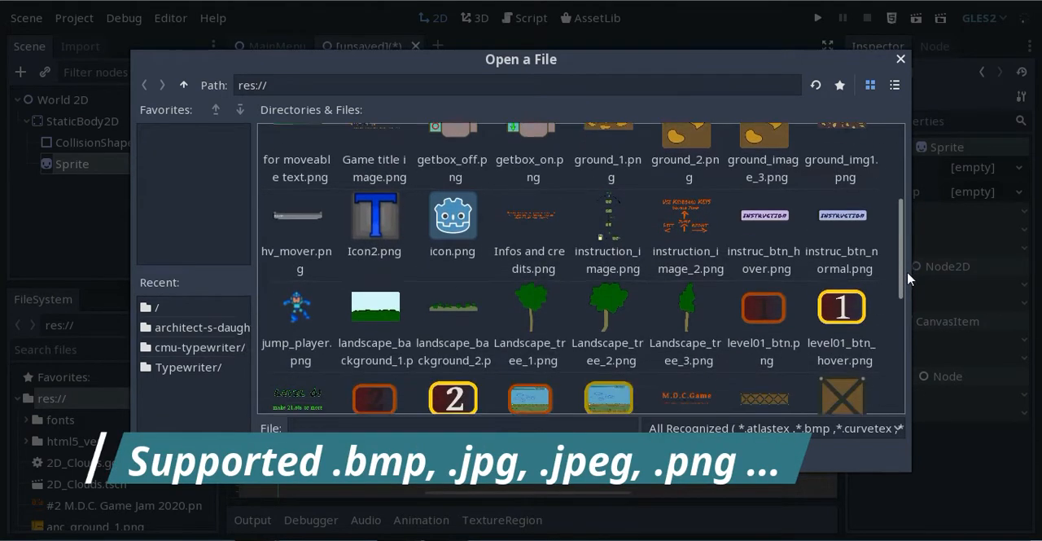
left_click(774, 291)
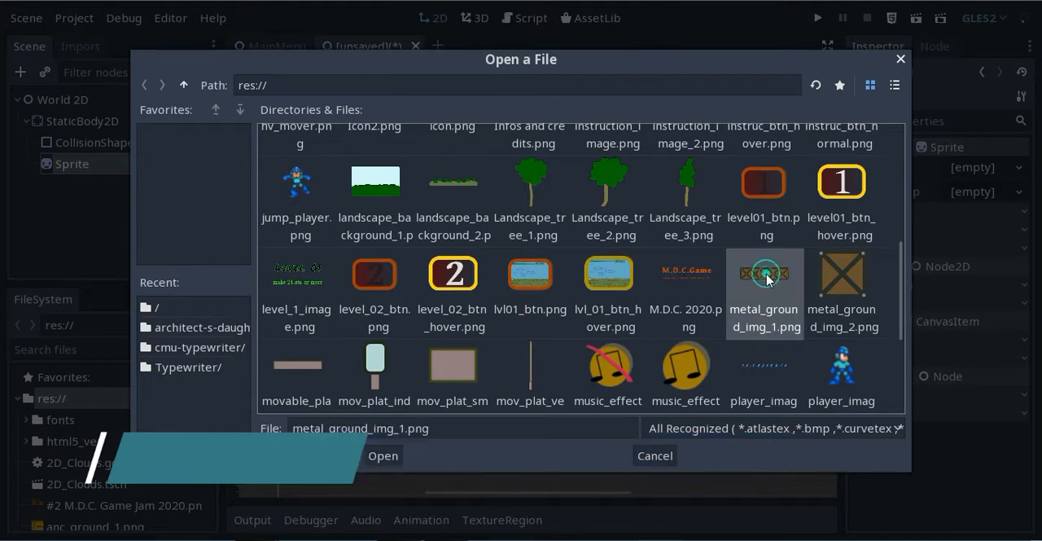
left_click(377, 456)
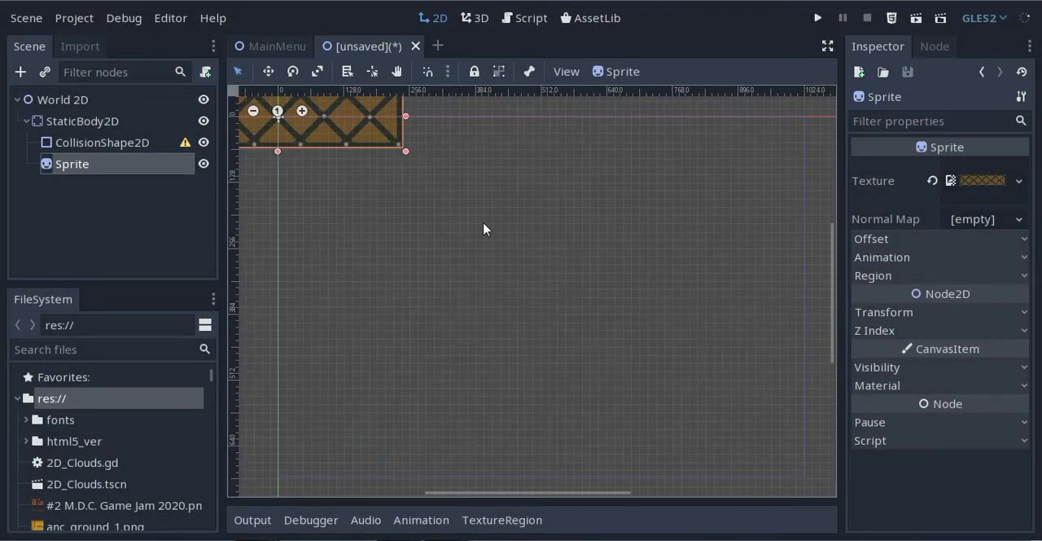
left_click_drag(342, 136, 477, 443)
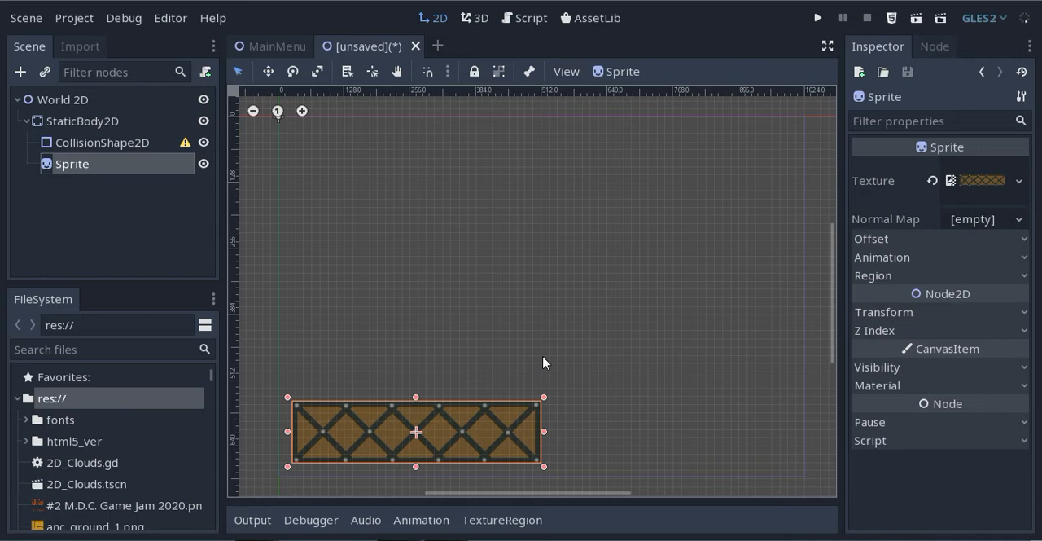
Set the sprite's scale to 0.24 on both the x and y axes
left_click(890, 314)
left_click(973, 404)
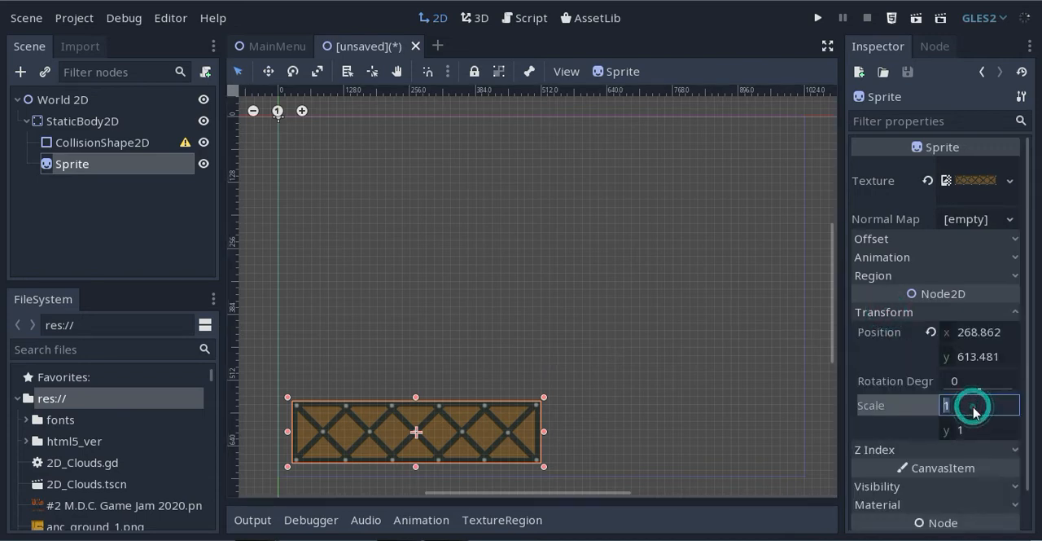
type("0.24")
left_click(965, 430)
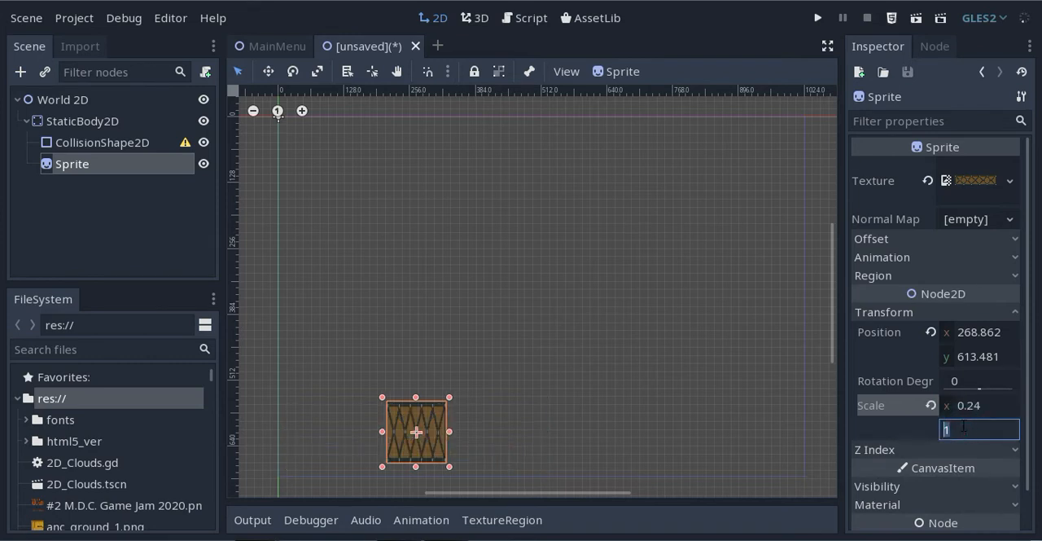
type("0.24")
key("Return")
Set the sprite's scale to 0.3 on both the x and y axes
left_click(986, 406)
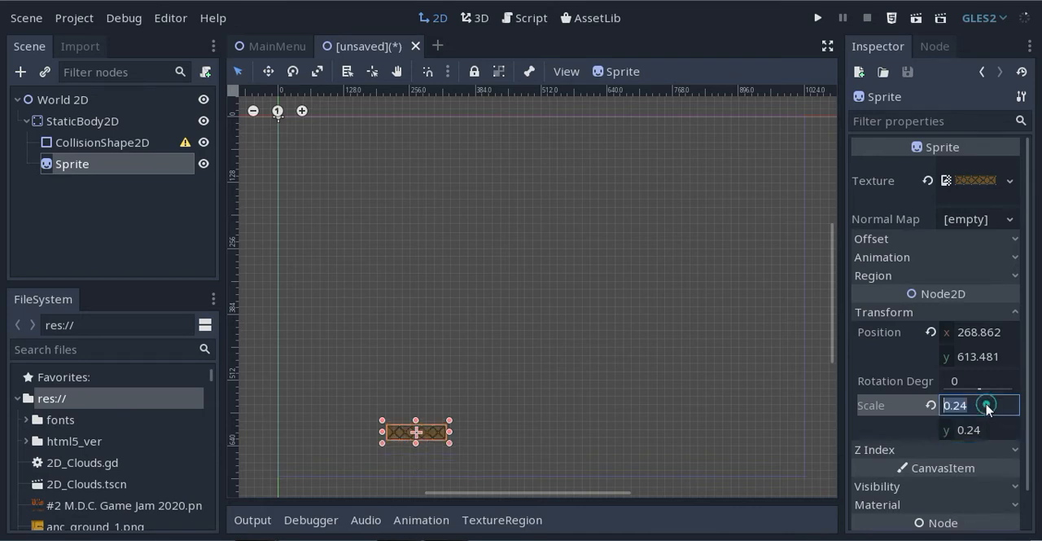
left_click(978, 405)
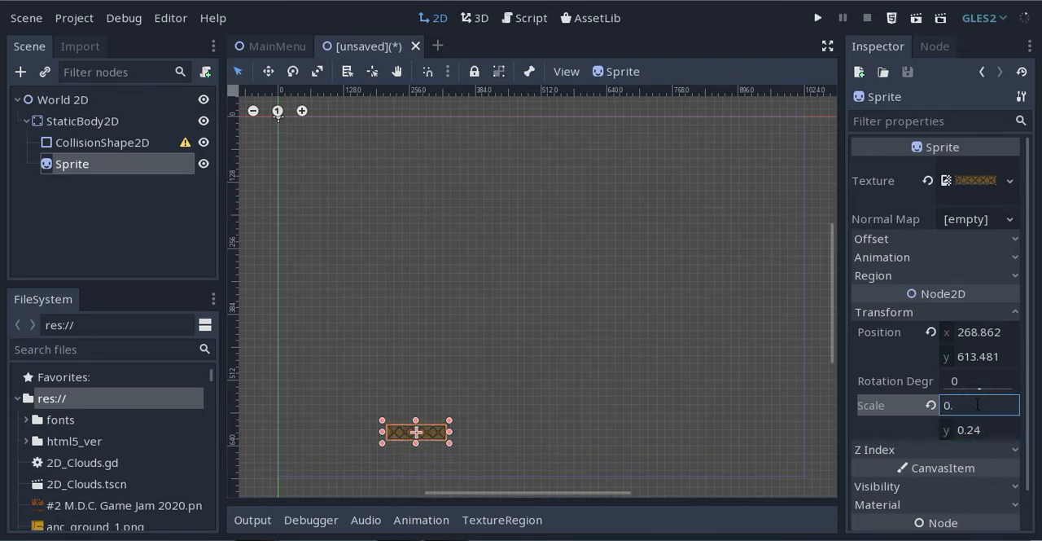
type("3")
left_click(979, 429)
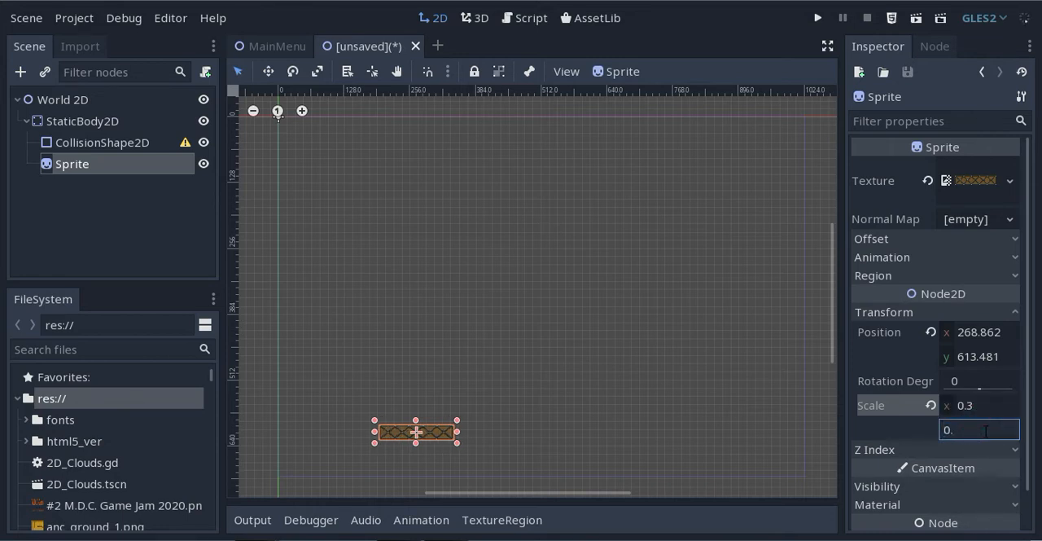
type("0.3")
key("Return")
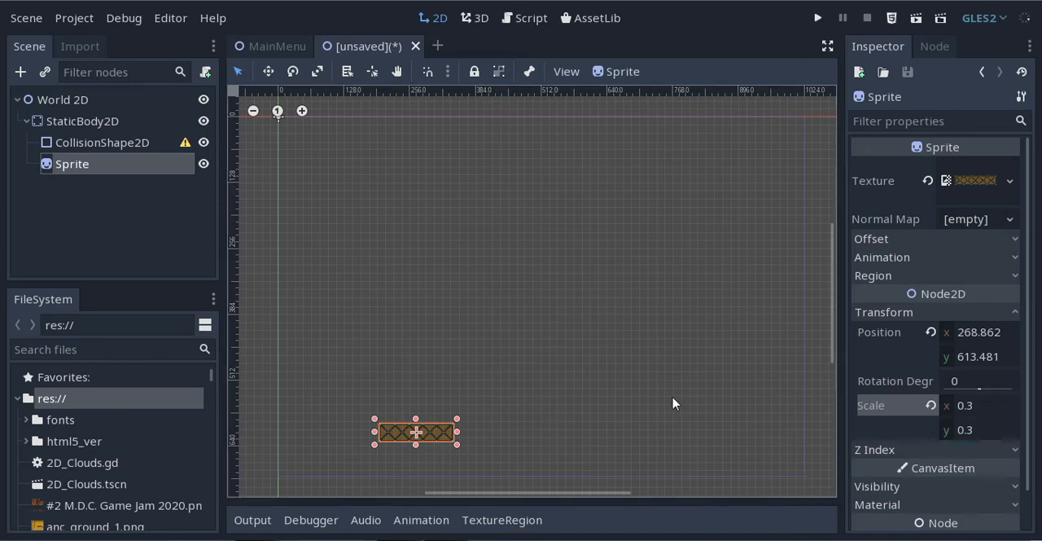
left_click(503, 428)
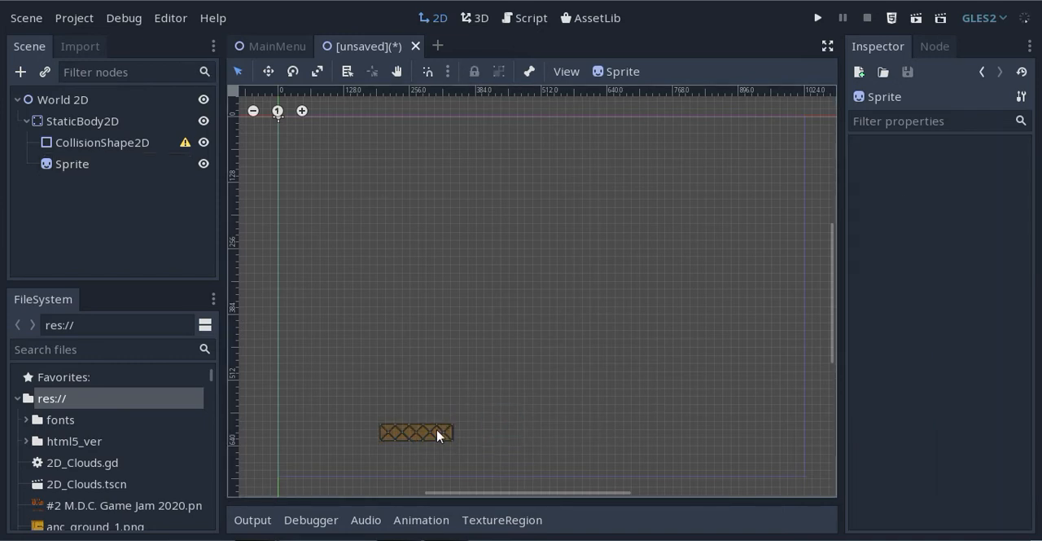
left_click(438, 433)
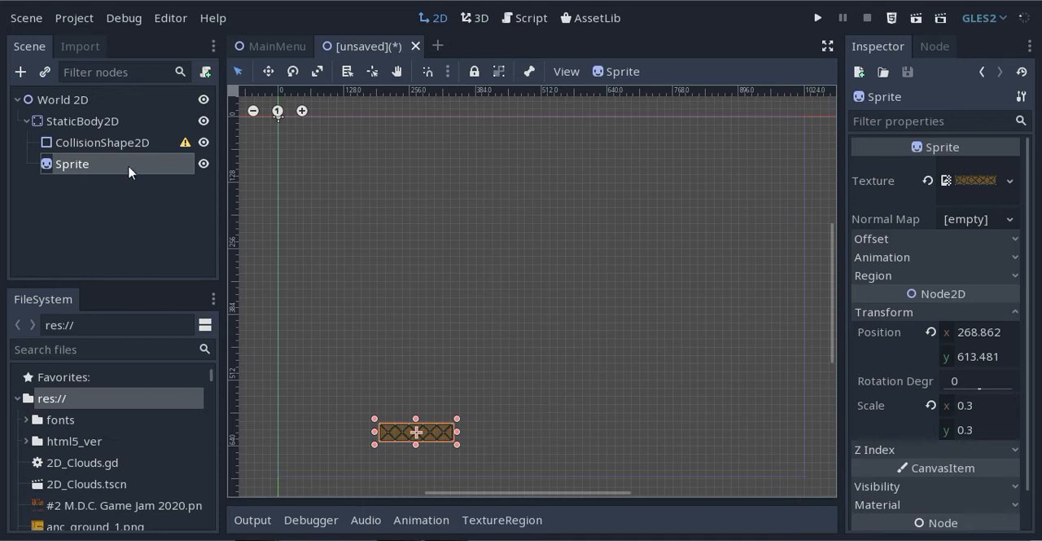
Assign a new RectangleShape2D as the shape of the CollisionShape2D node
left_click(136, 143)
left_click(967, 169)
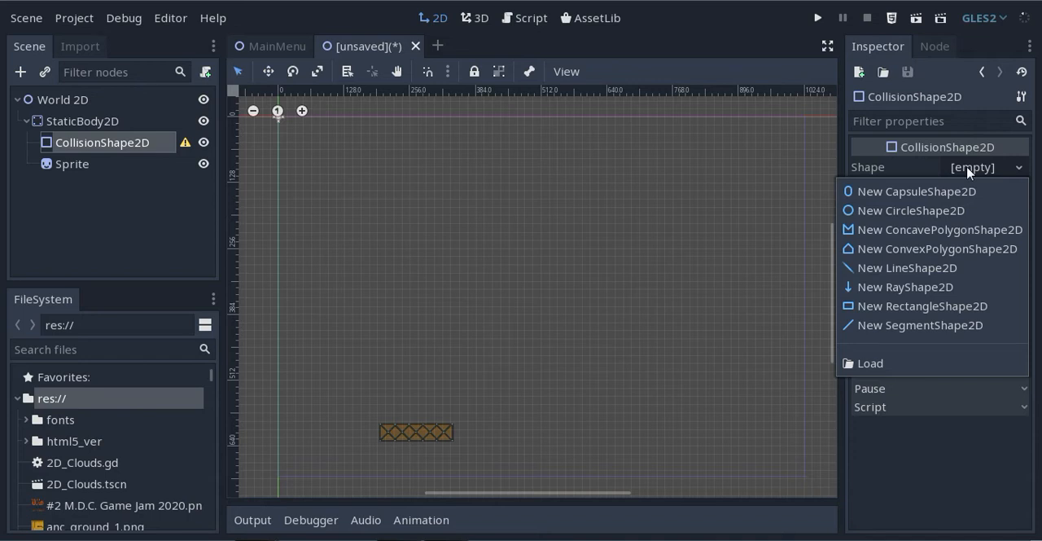
left_click(925, 305)
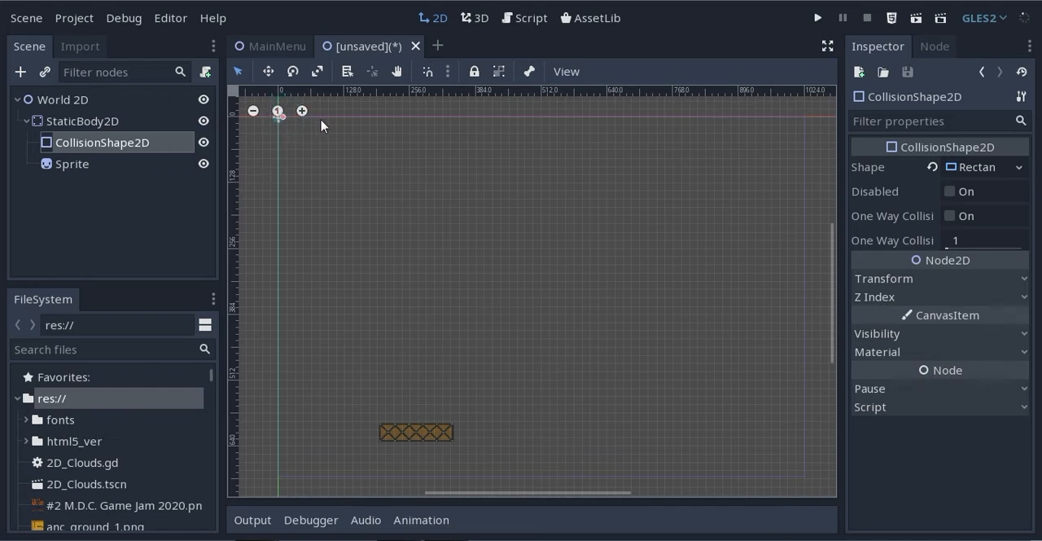
Enlarge the rectangular collision shape to roughly the sprite's size and move it from the origin onto the metal ground sprite
middle_click_drag(379, 186, 446, 255)
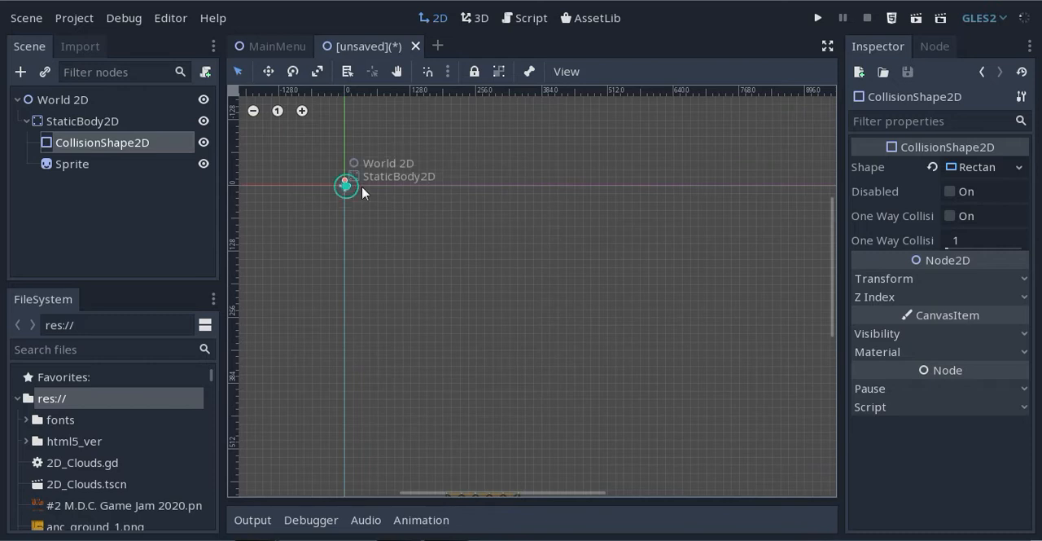
left_click_drag(351, 185, 530, 414)
left_click(267, 73)
middle_click_drag(544, 295, 523, 150)
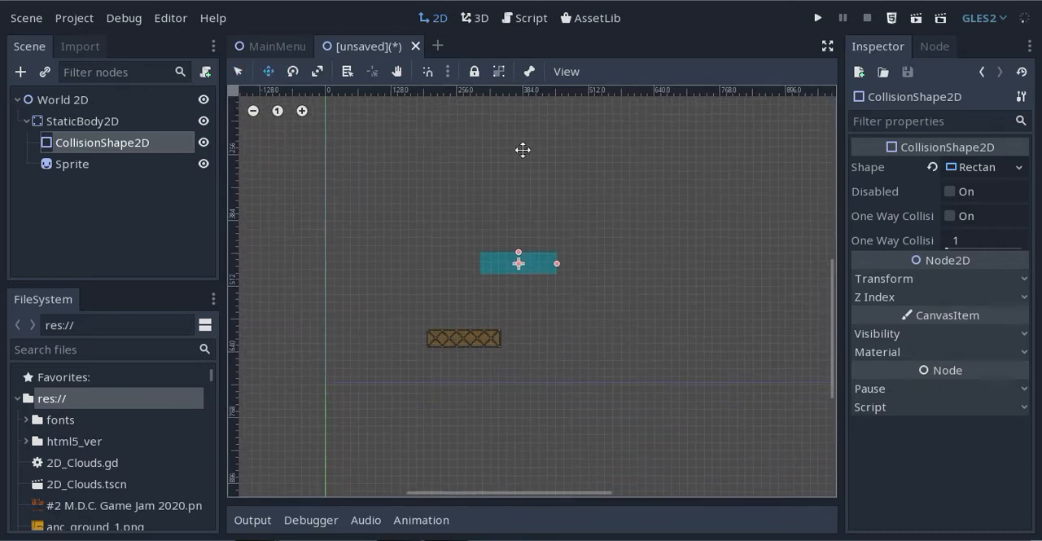
left_click_drag(498, 266, 447, 341)
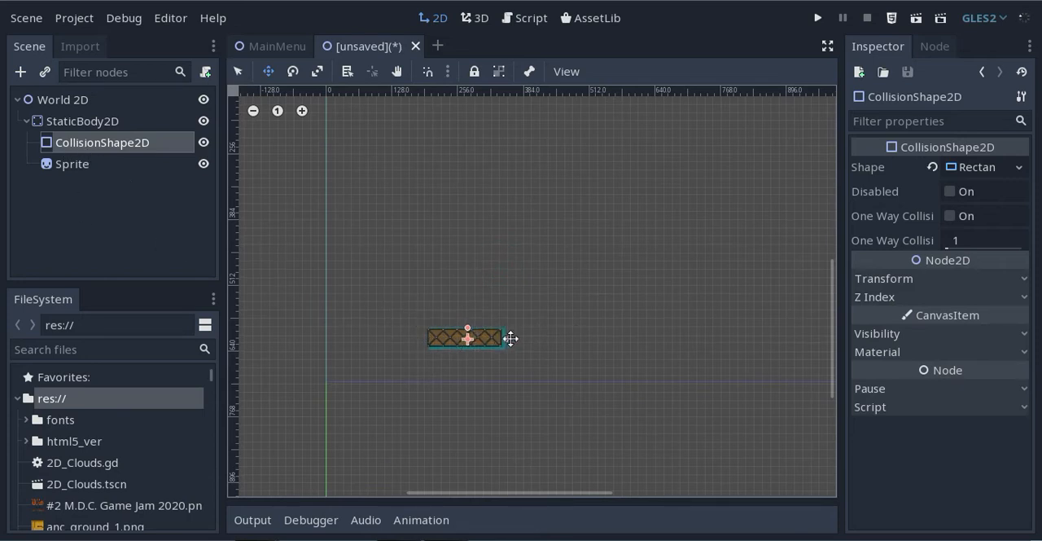
Fine-tune the collision shape's position so that it lines up with the metal ground sprite
left_click(237, 72)
left_click(502, 340)
left_click(494, 353)
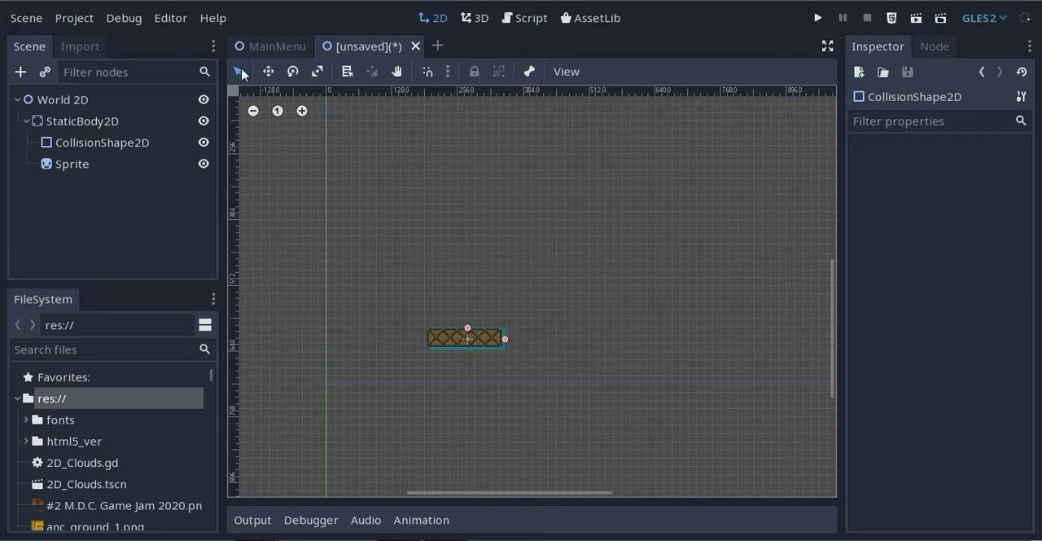
left_click(241, 73)
left_click(478, 345)
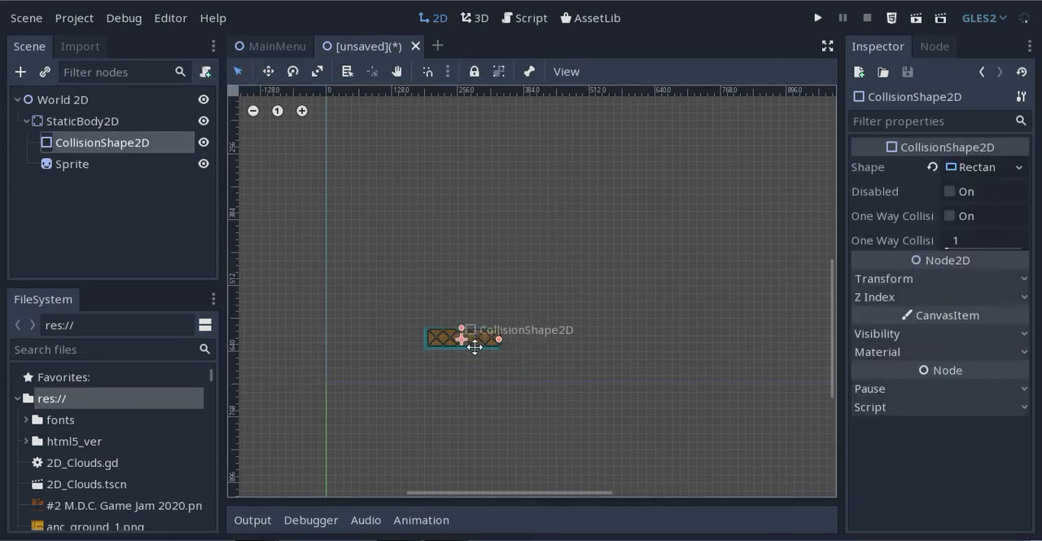
left_click_drag(475, 346, 478, 347)
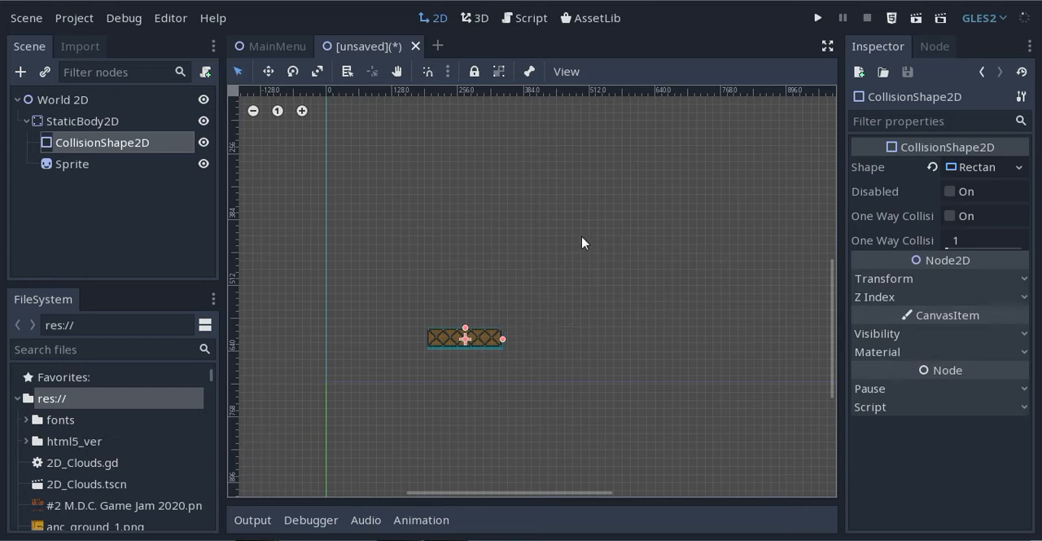
left_click(21, 72)
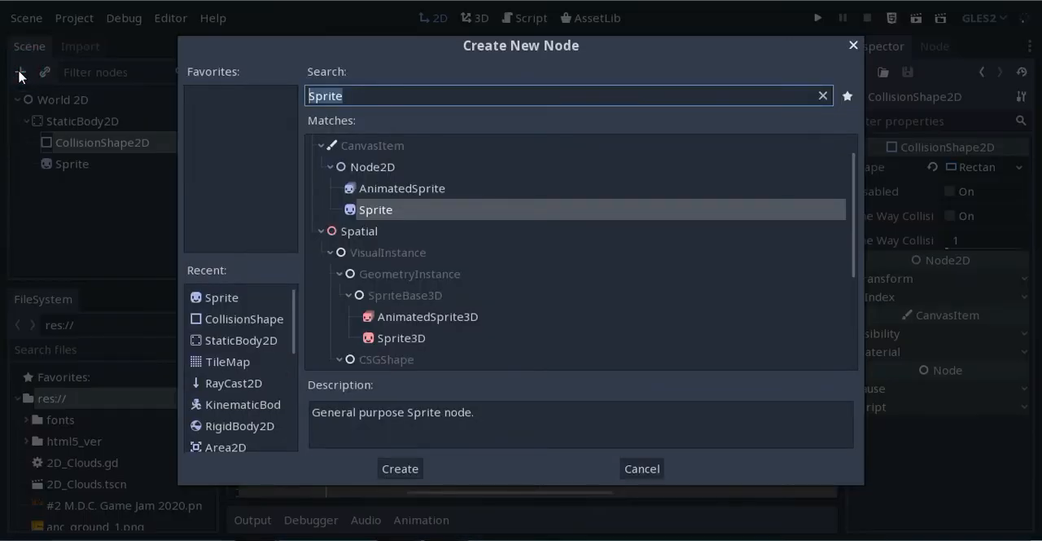
left_click(853, 45)
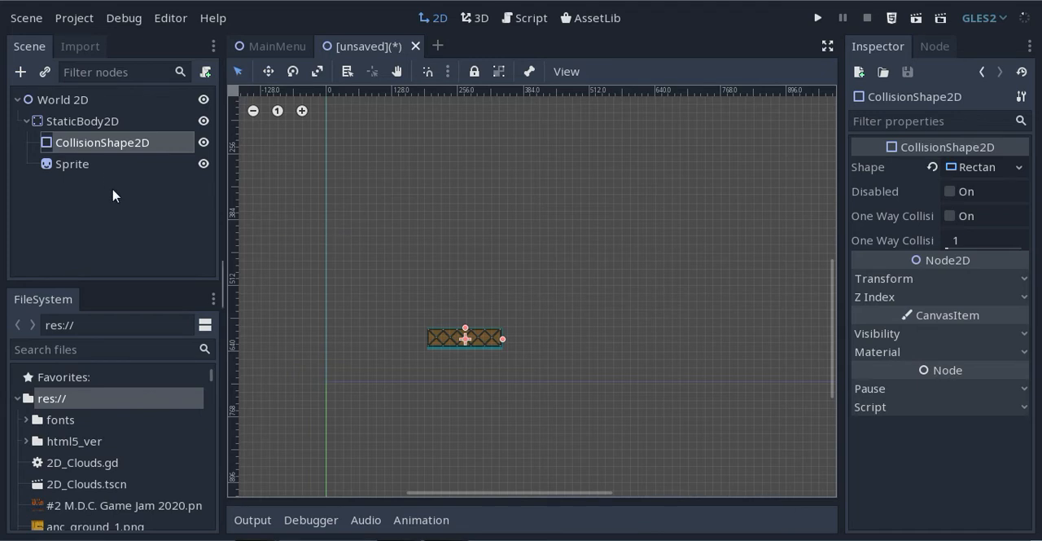
Move the CollisionShape2D node below Sprite in the scene tree and reduce the collision shape's height to fit the metal ground sprite
left_click_drag(102, 143, 101, 177)
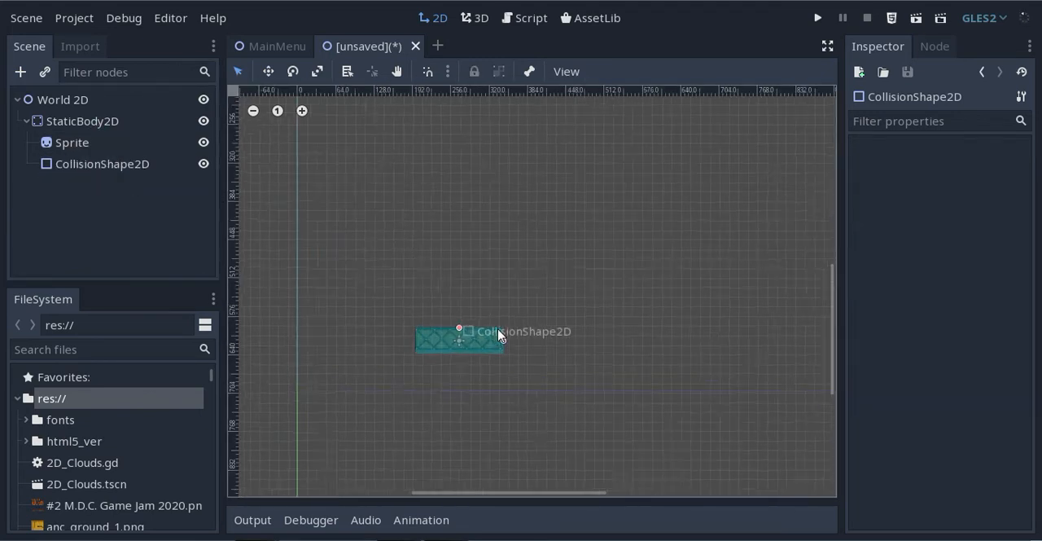
scroll(497, 334, "up", 4)
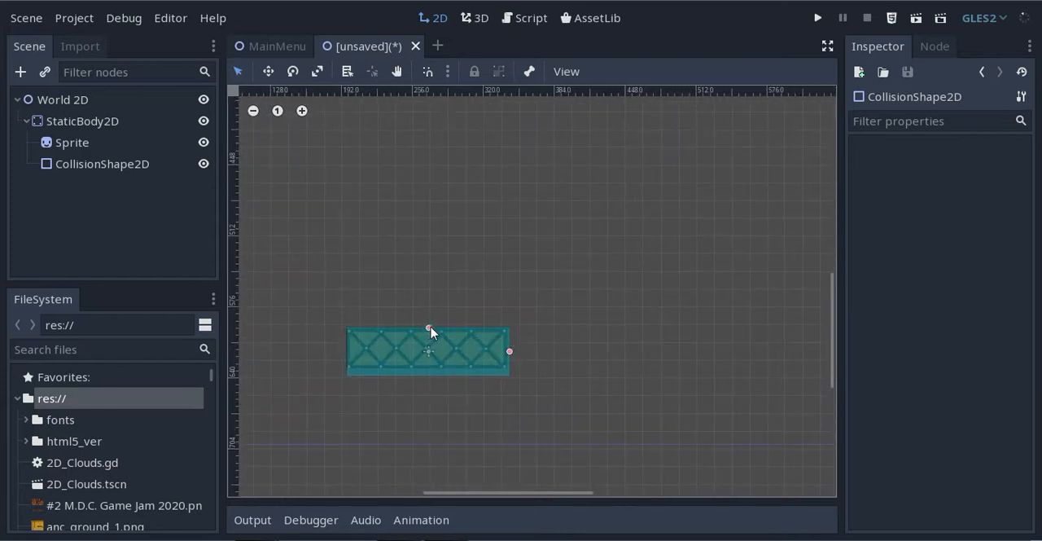
left_click_drag(429, 328, 429, 332)
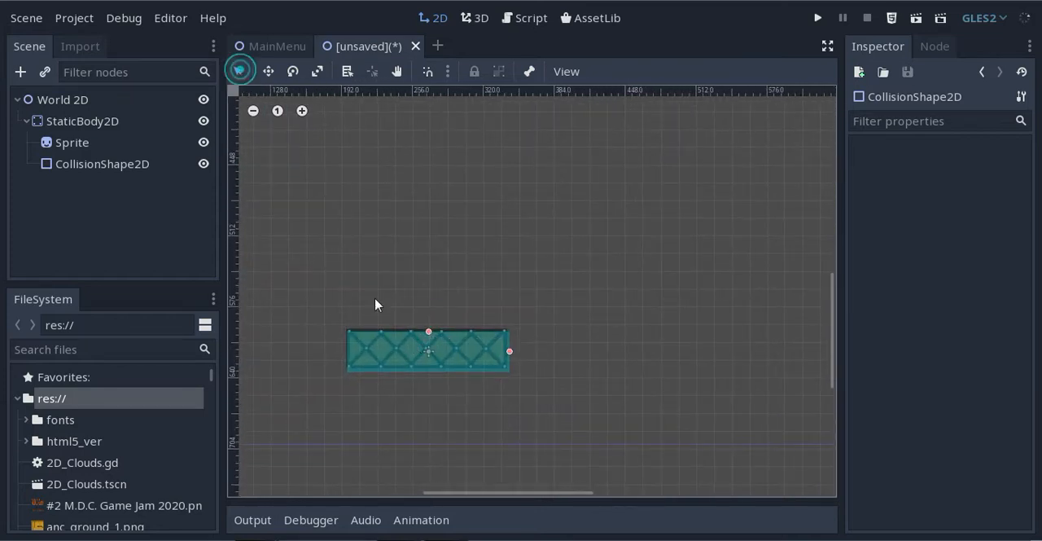
left_click(402, 349)
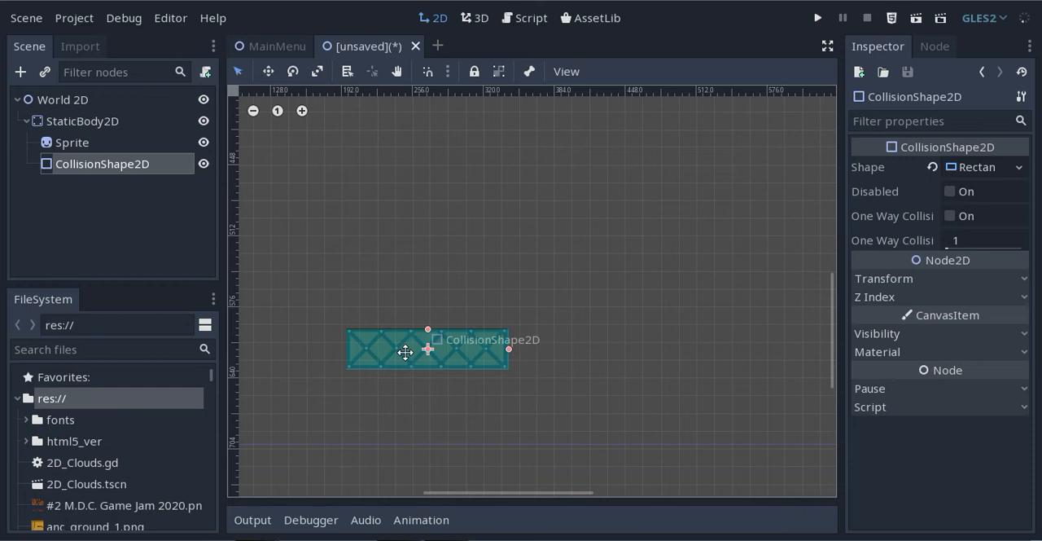
left_click_drag(406, 351, 406, 351)
left_click(398, 227)
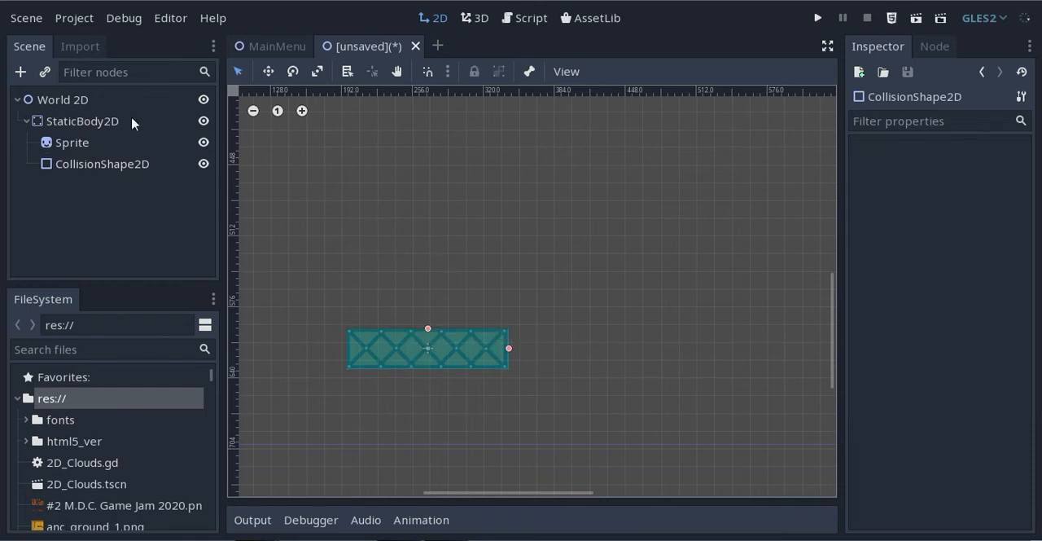
Instance the Player.tscn scene as a child of the World 2D root node
left_click(48, 72)
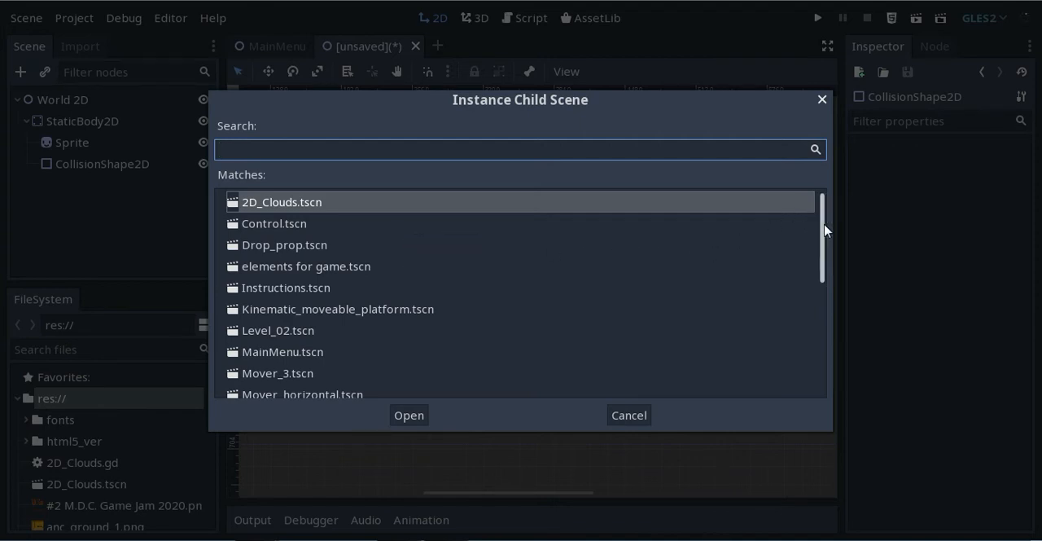
left_click_drag(820, 205, 823, 297)
left_click(281, 280)
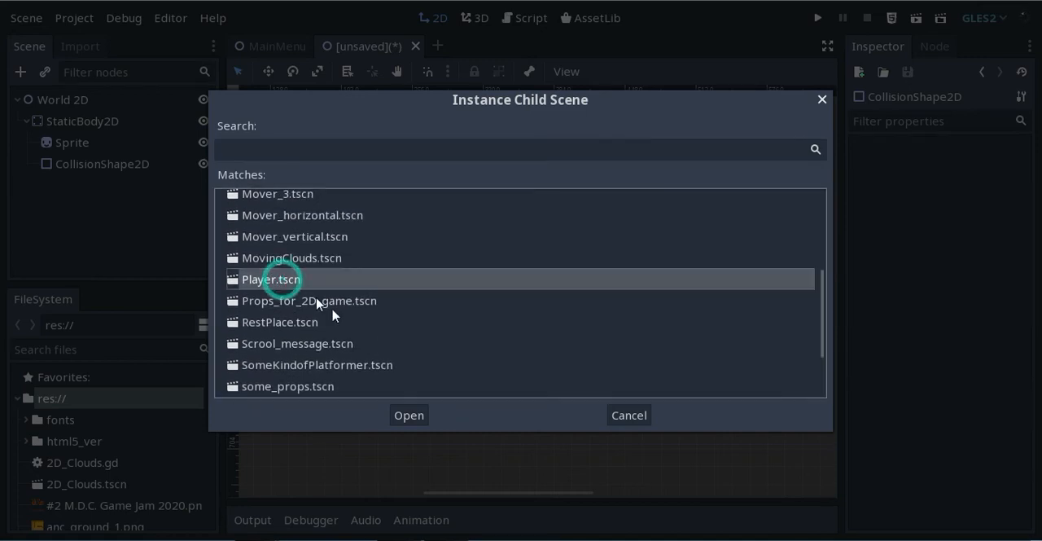
left_click(409, 415)
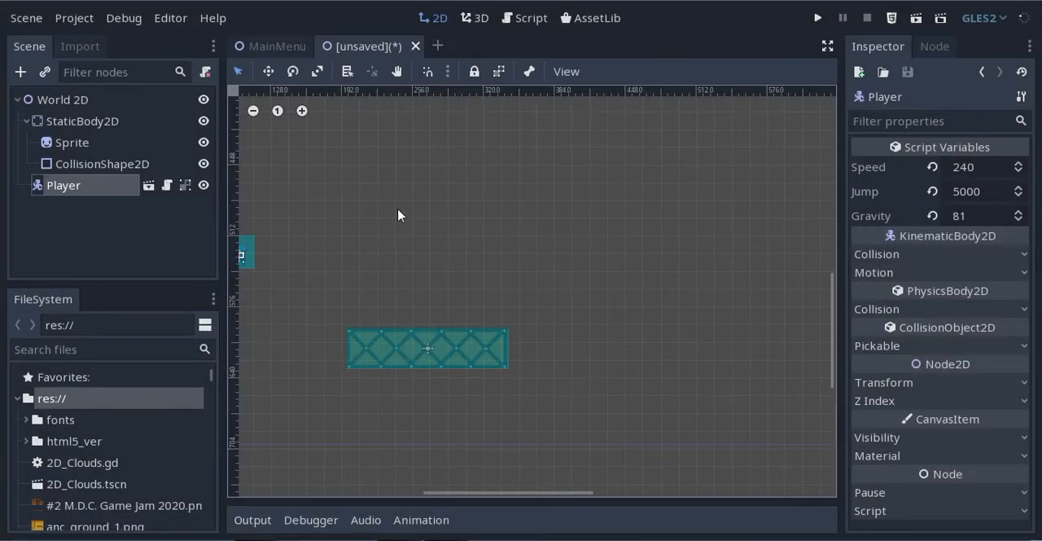
Move the Player instance from near the origin to just above the left part of the metal ground platform
middle_click_drag(399, 210, 516, 217)
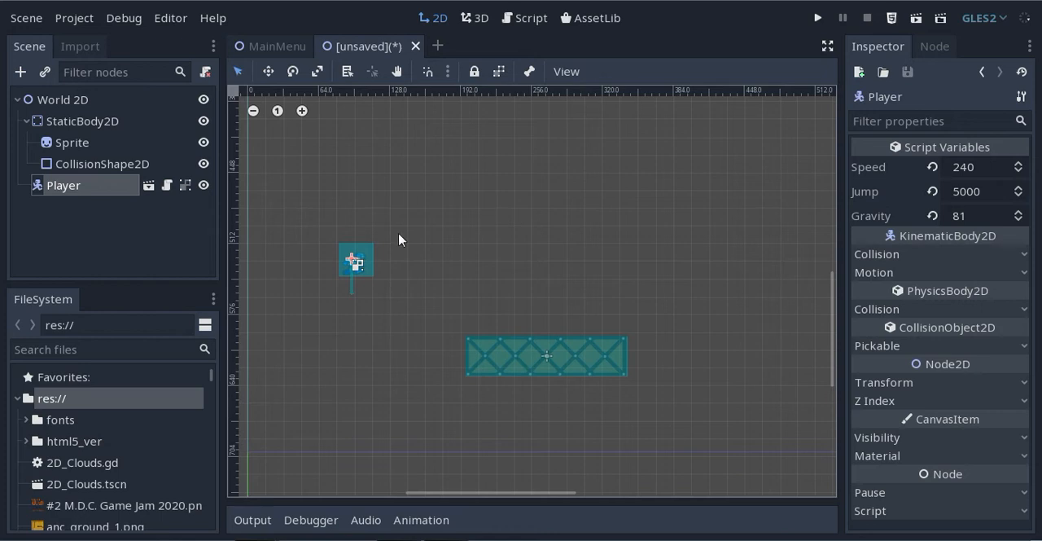
left_click(268, 71)
left_click_drag(378, 263, 529, 285)
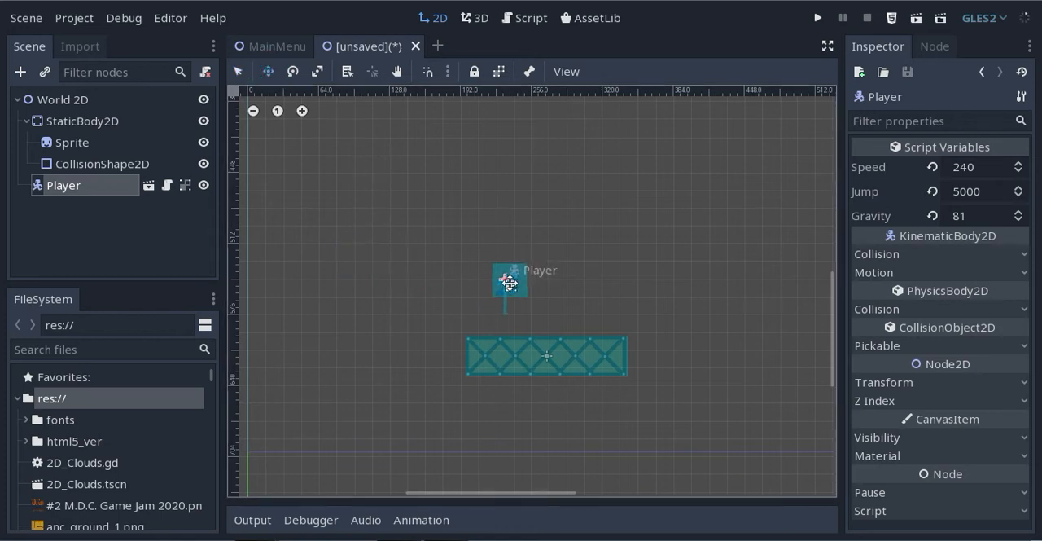
middle_click_drag(420, 216, 282, 182)
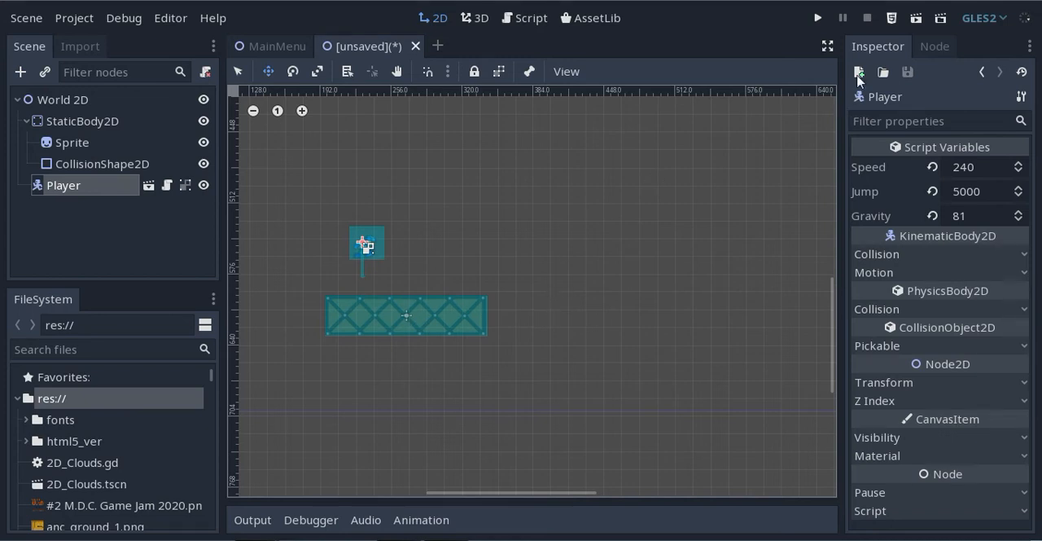
Run the current scene, saving it in res:// as World 2D.tscn
left_click(916, 18)
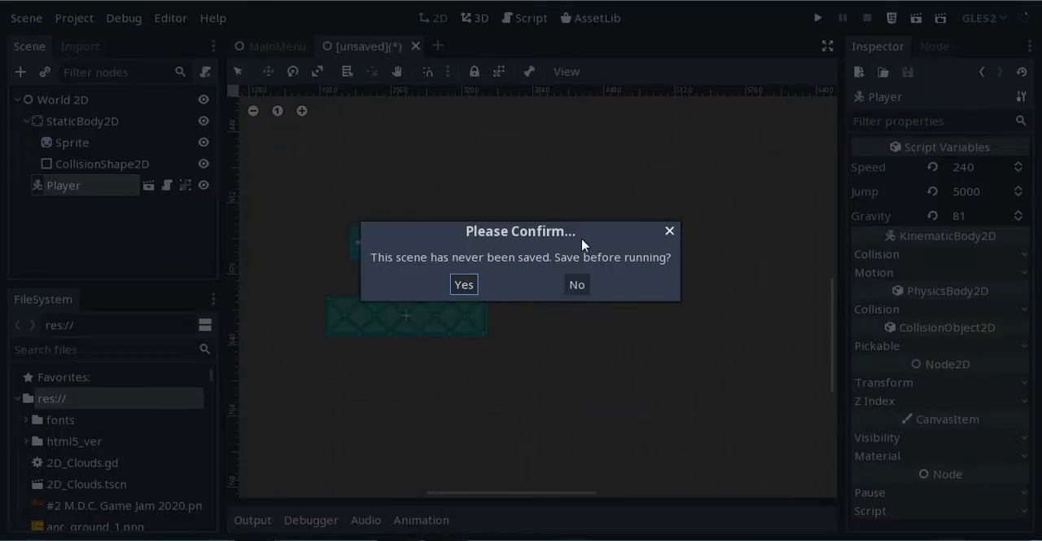
left_click(464, 284)
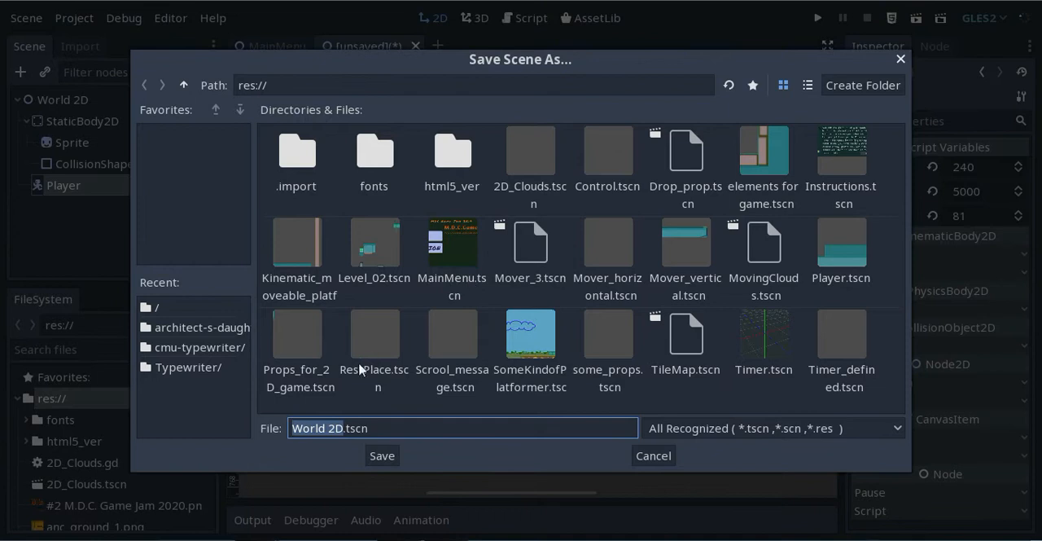
left_click(379, 455)
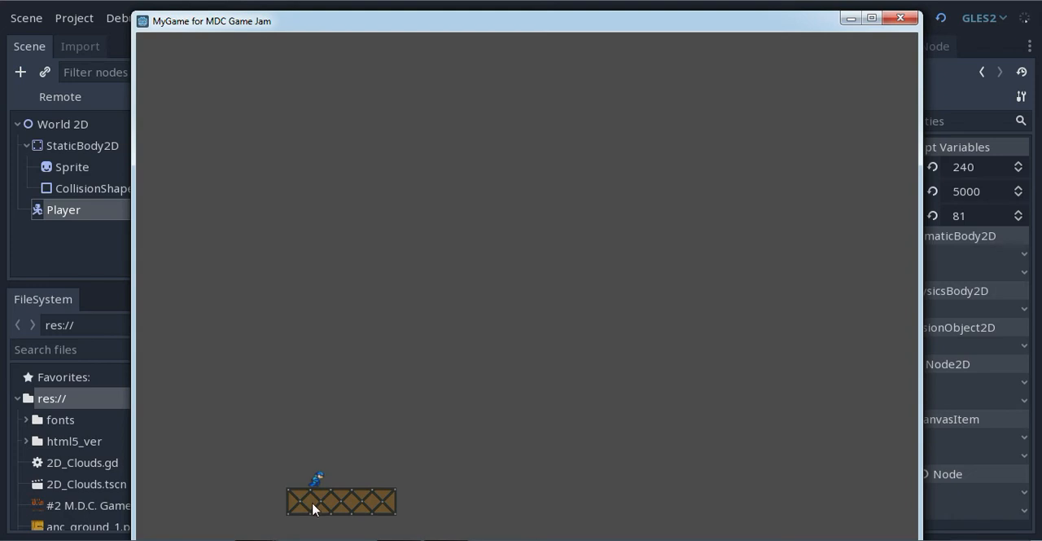
Test the player's jumping and left and right movement on the platform in the running game, and close the game window
key("space")
key("Right")
key("Left")
key("Right")
key("space")
key("Left")
key("Right")
key("space")
key("Left")
key("Right")
left_click(900, 17)
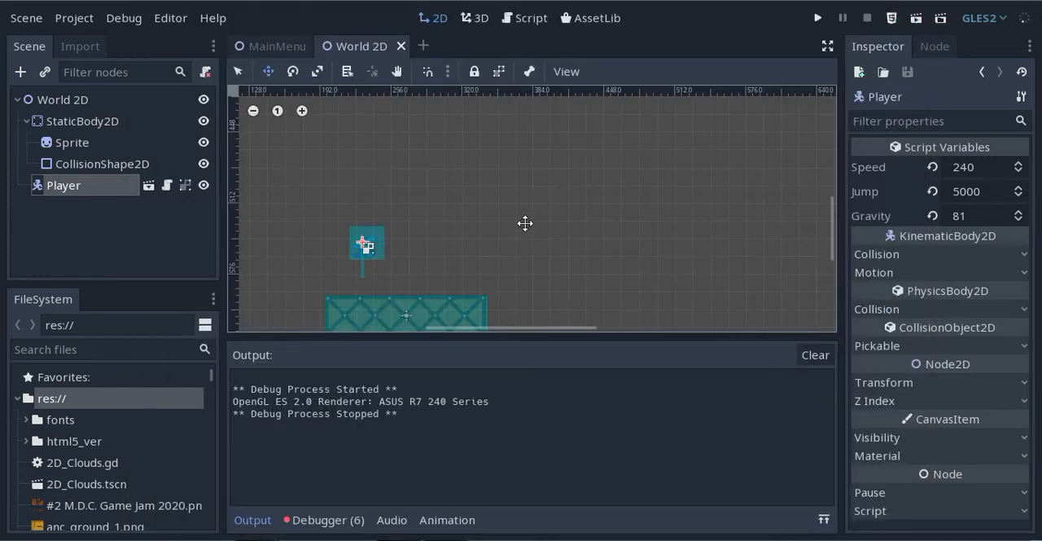
Collapse the StaticBody2D branch in the scene tree
middle_click_drag(544, 246, 530, 207)
scroll(556, 174, "down", 4)
scroll(547, 181, "down", 2)
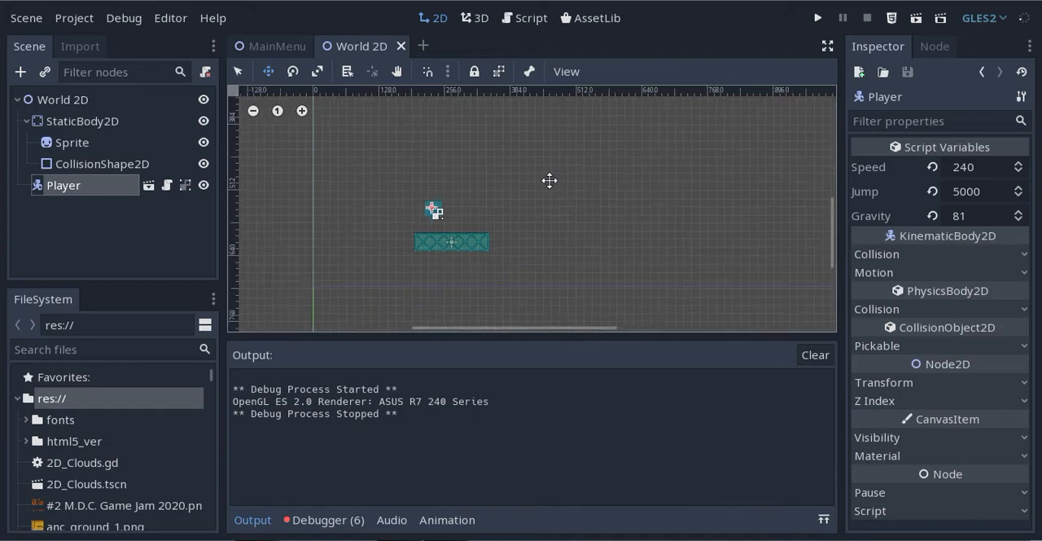
middle_click_drag(604, 172, 553, 203)
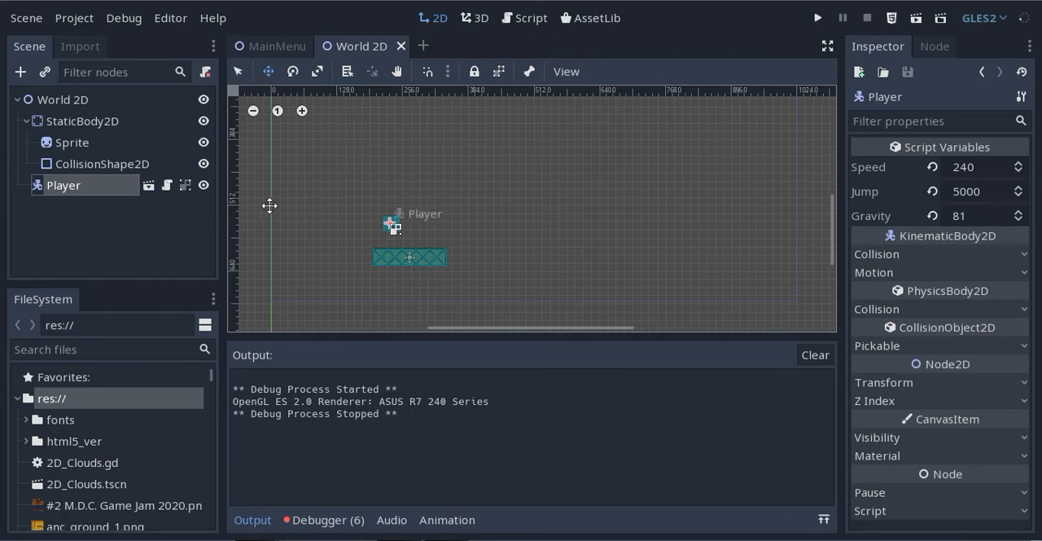
left_click(27, 121)
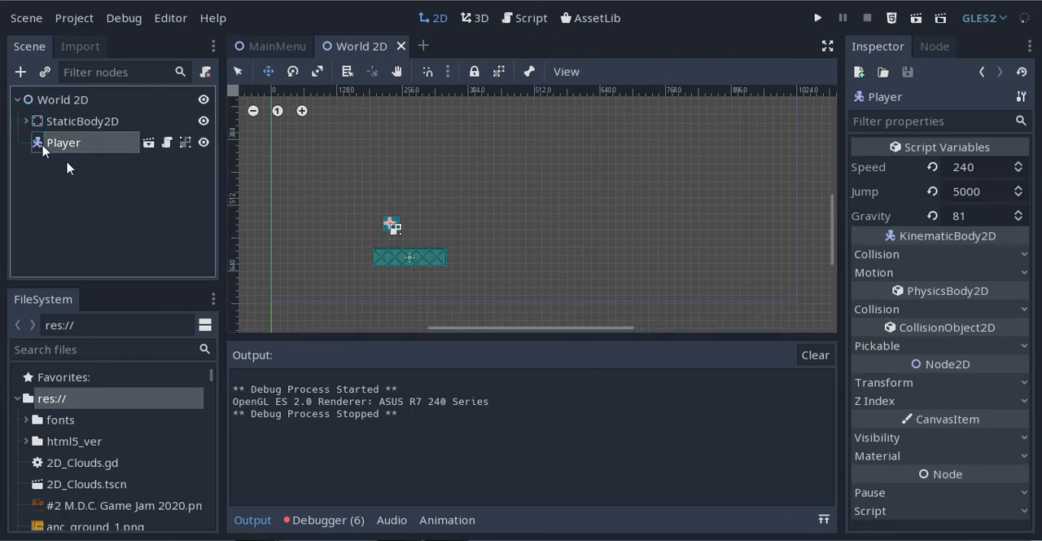
left_click(84, 122)
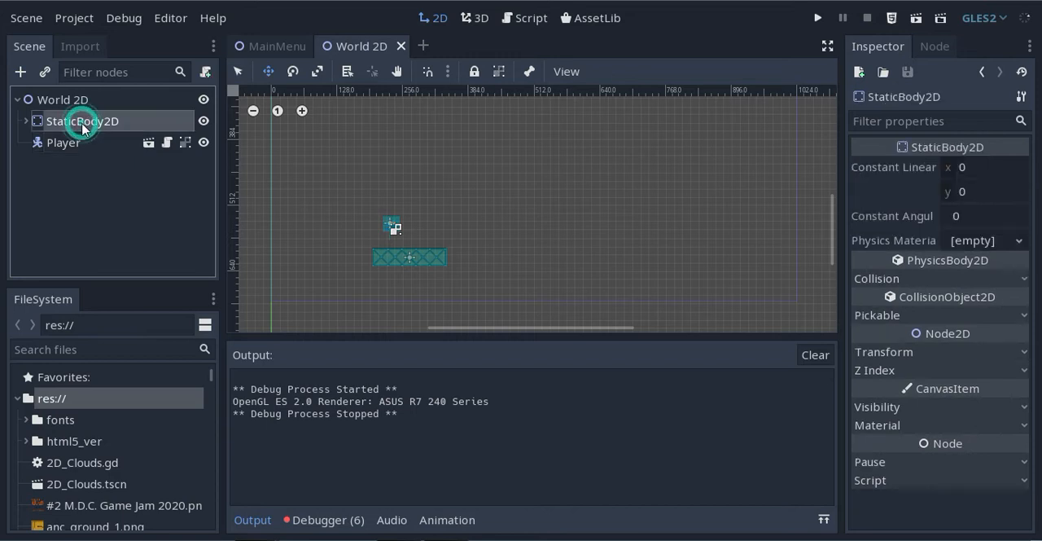
right_click(84, 122)
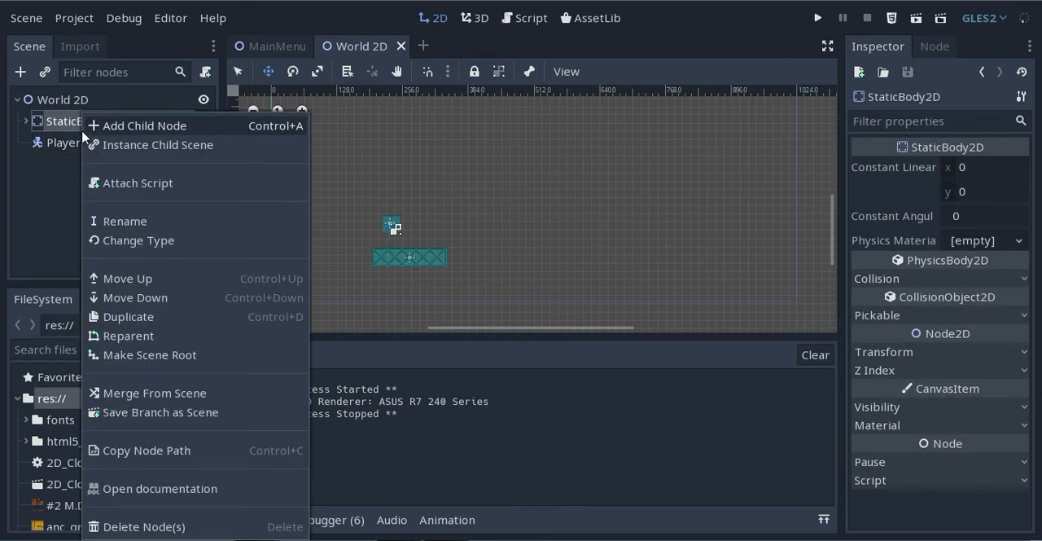
left_click(41, 198)
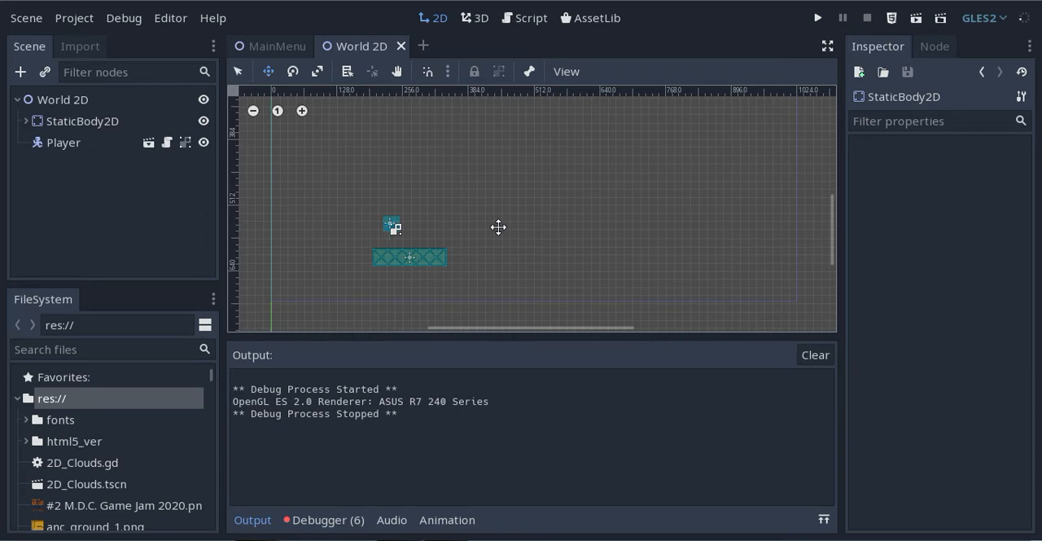
Add a TileMap node as a child of the World 2D root
left_click(20, 73)
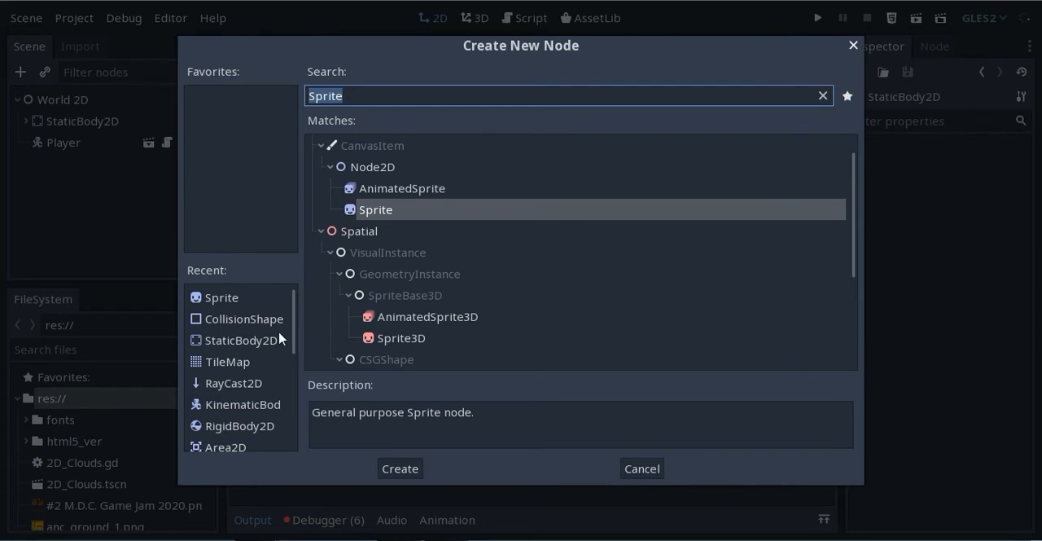
left_click(239, 368)
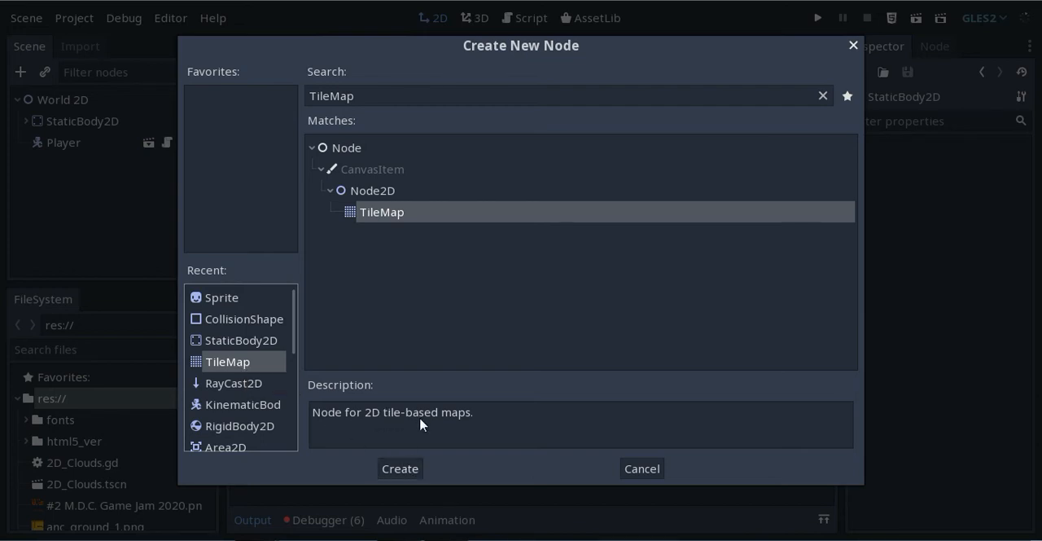
left_click(398, 469)
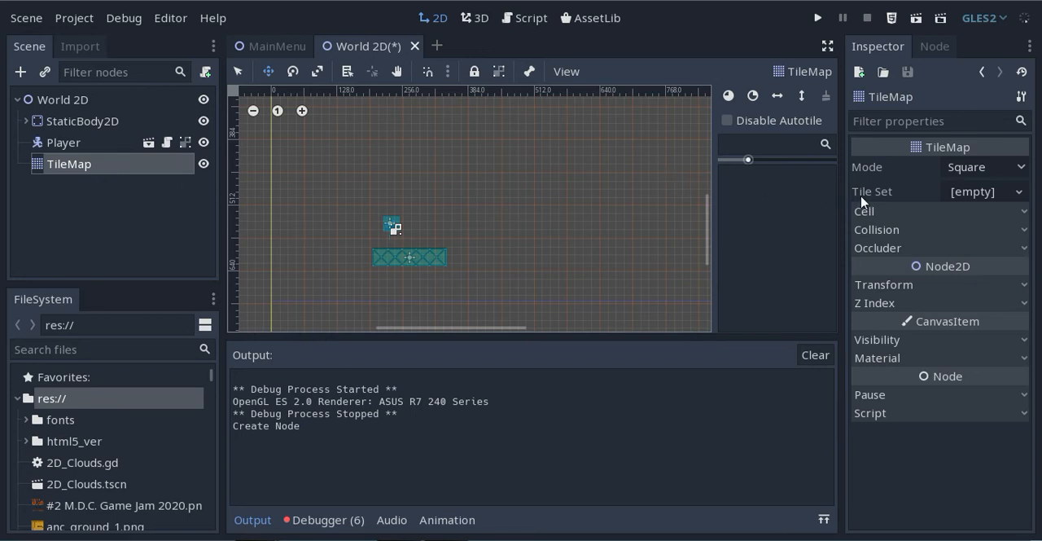
Assign a new TileSet to the TileMap node and open it for editing
left_click(984, 192)
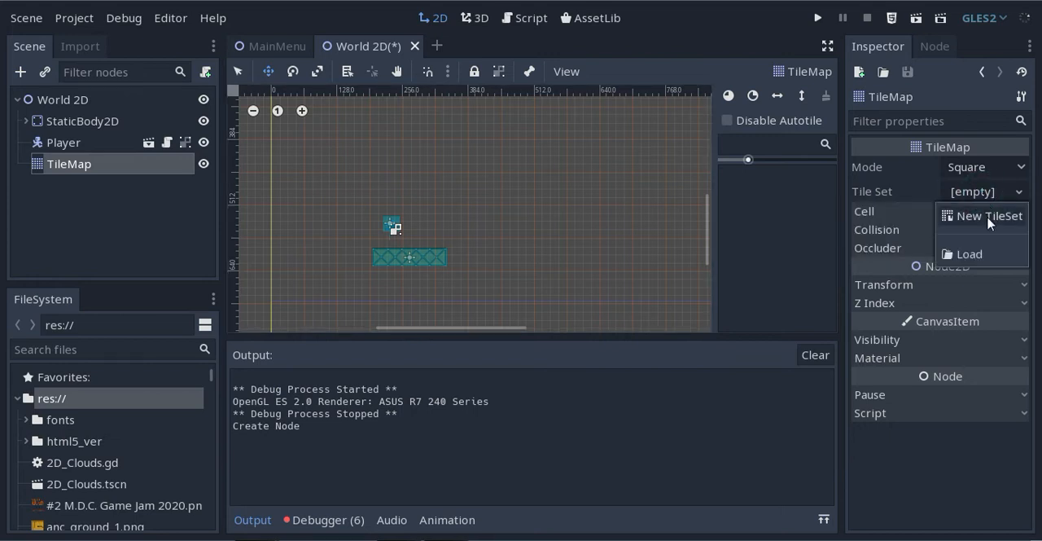
left_click(988, 219)
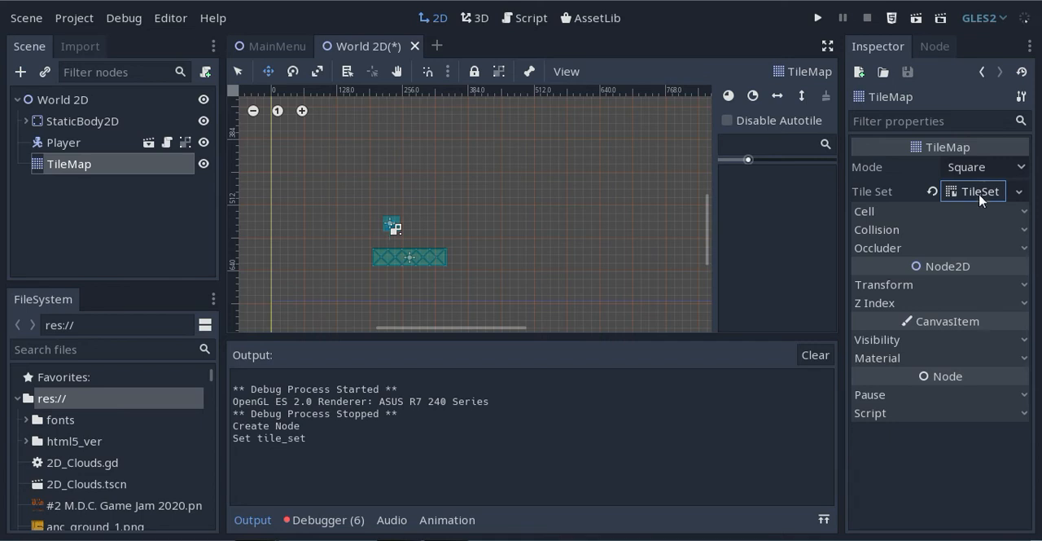
left_click(979, 194)
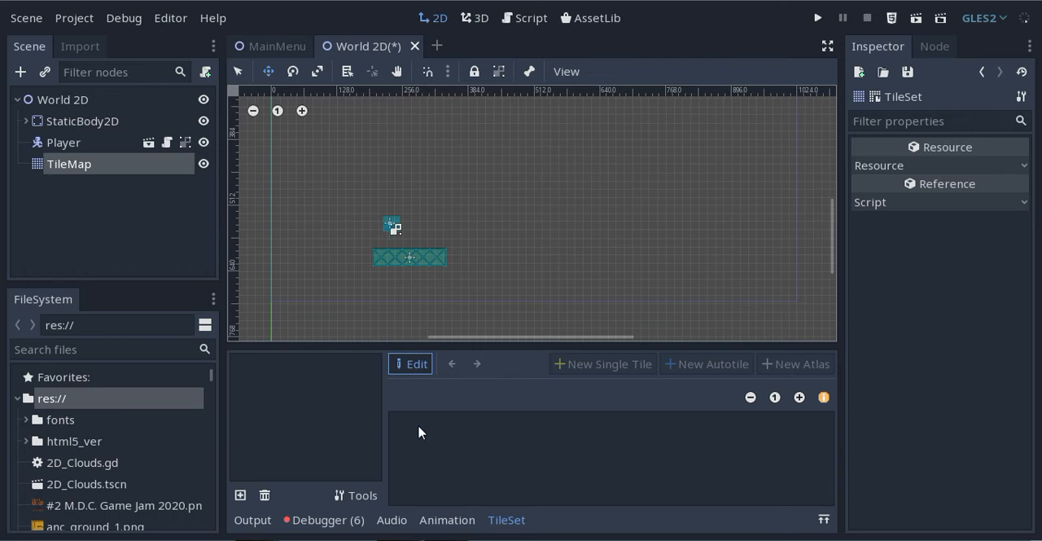
Add the metal_ground_img_1.png texture to the TileSet
left_click(240, 495)
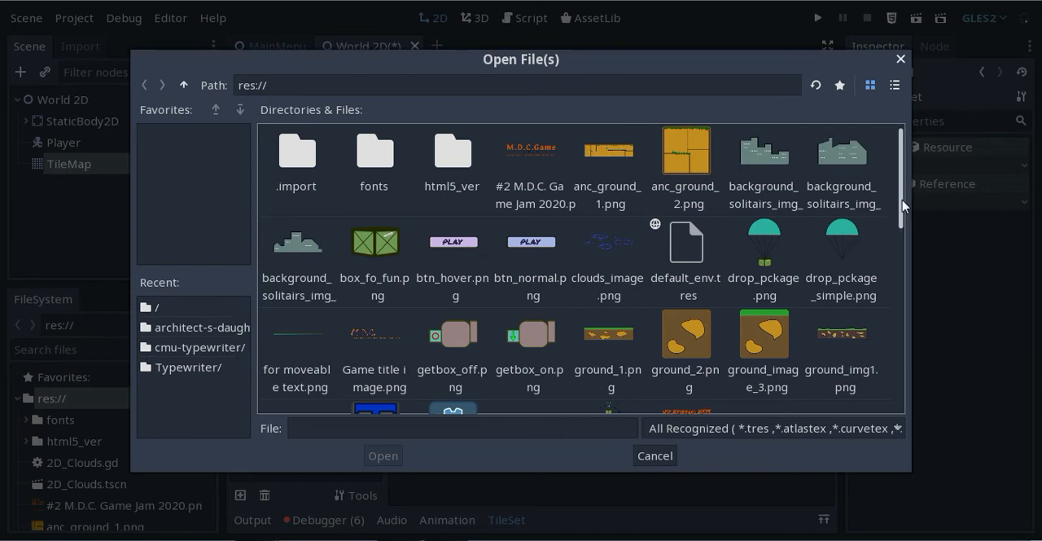
left_click_drag(902, 203, 890, 332)
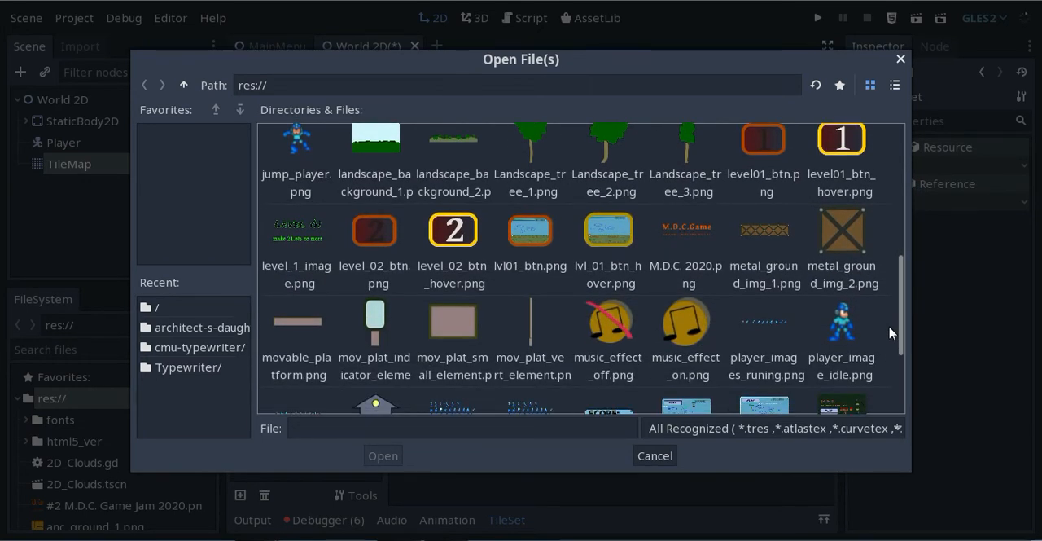
left_click(765, 235)
left_click(389, 457)
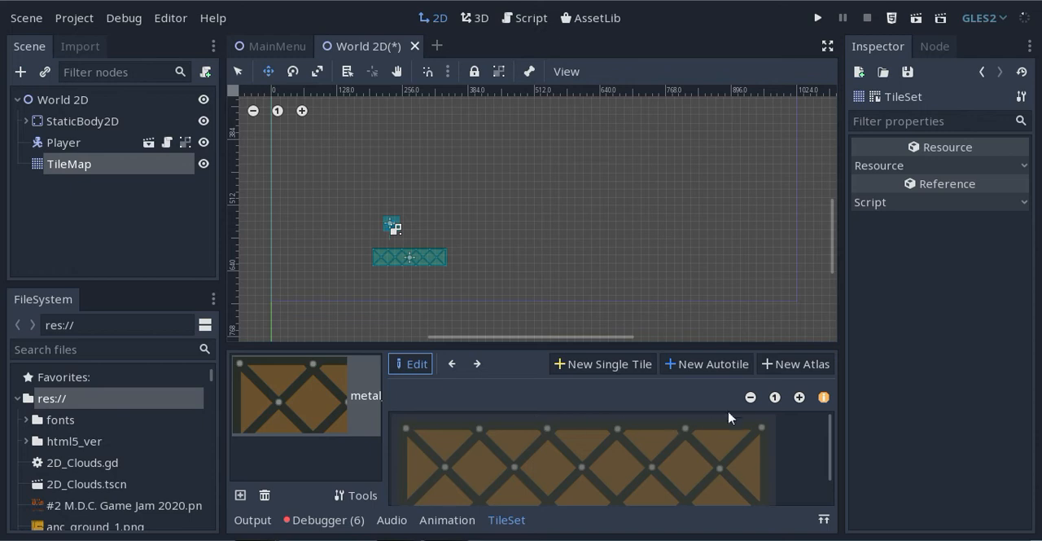
Create a single tile whose region encloses the whole metal_ground_img_1.png platform texture
left_click(750, 397)
left_click(750, 398)
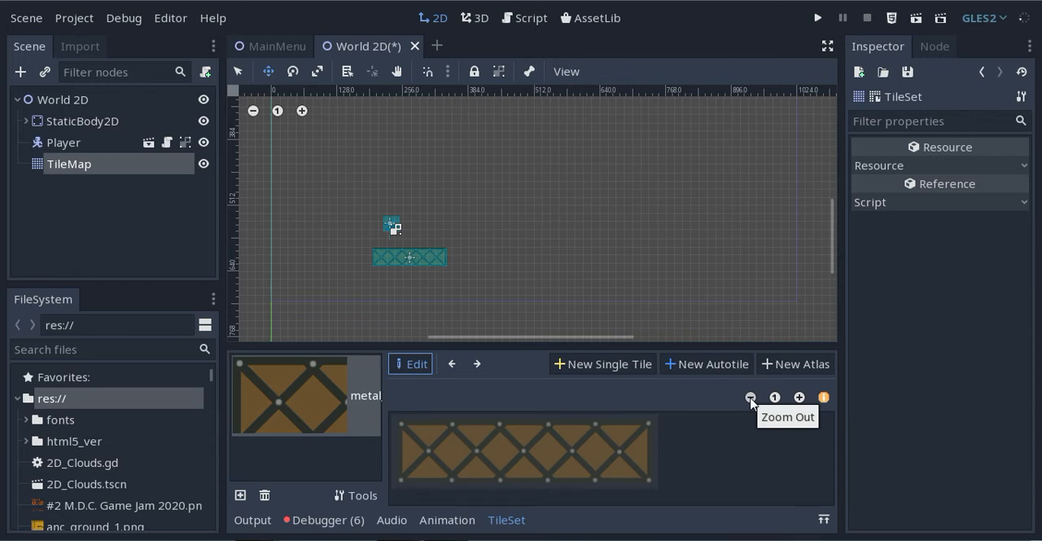
left_click(604, 366)
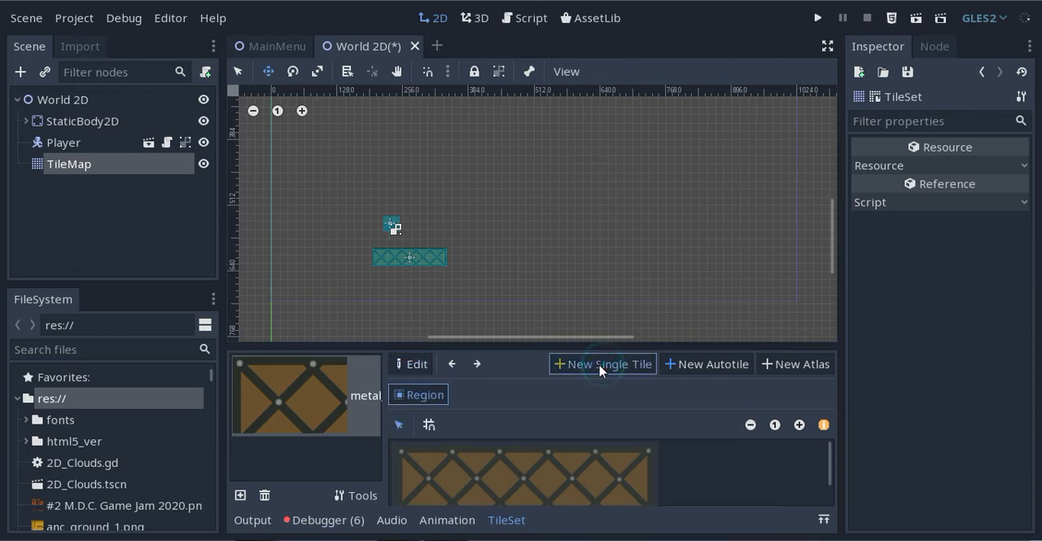
left_click(395, 444)
left_click_drag(493, 345, 515, 233)
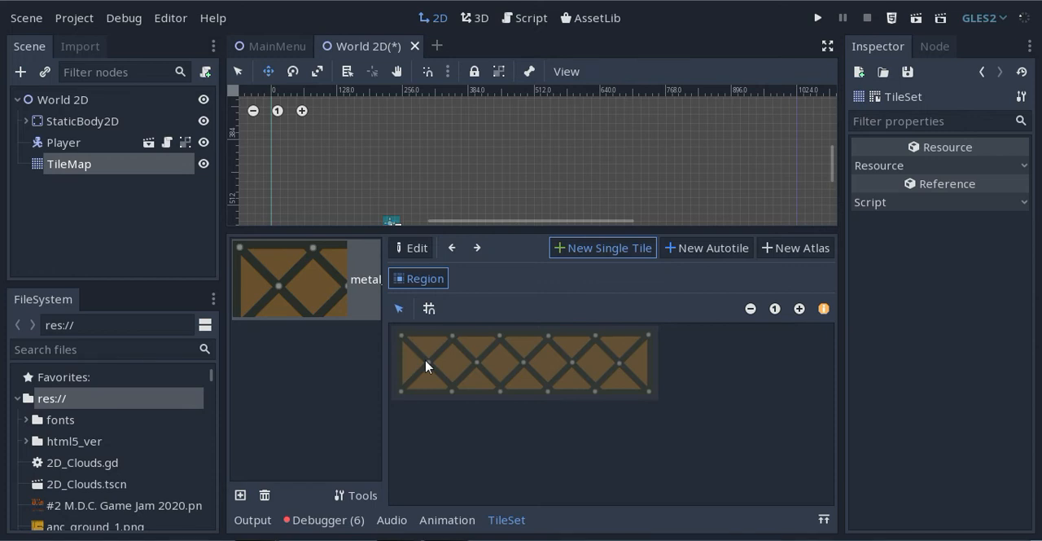
left_click(800, 309)
left_click(801, 311)
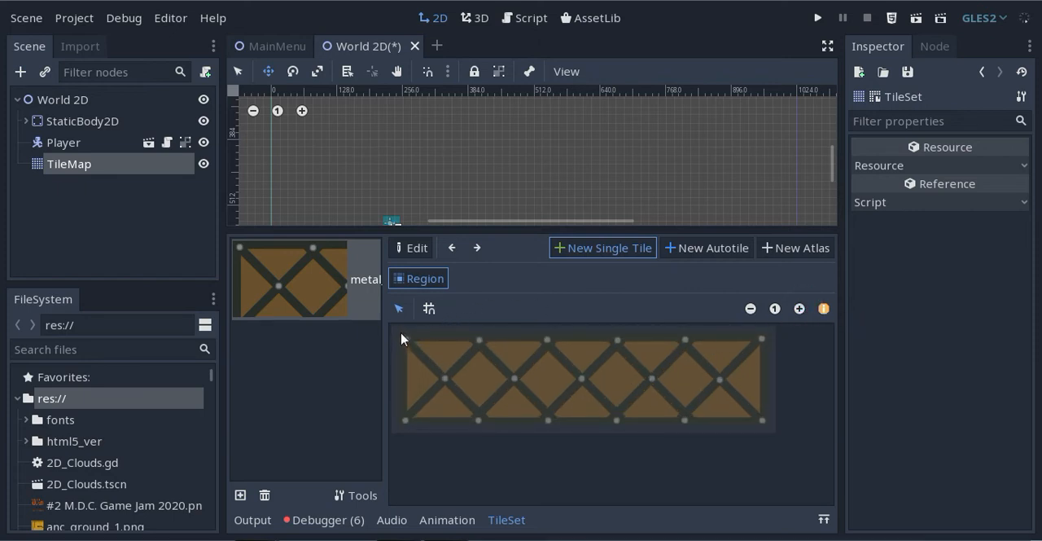
left_click_drag(401, 337, 770, 430)
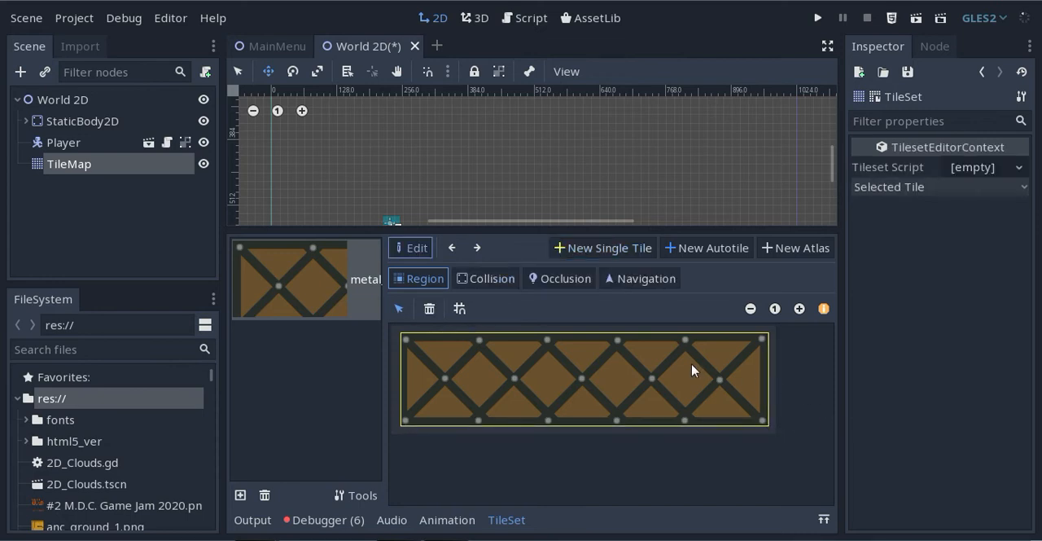
Add a rectangular collision shape covering the whole metal_ground_img_1.png tile
left_click(481, 280)
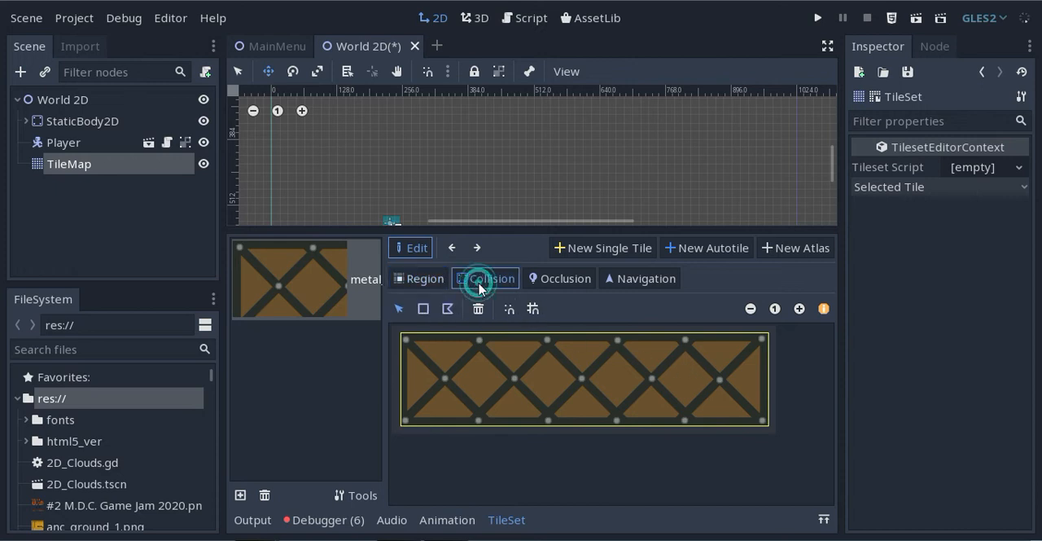
left_click(422, 309)
left_click(443, 371)
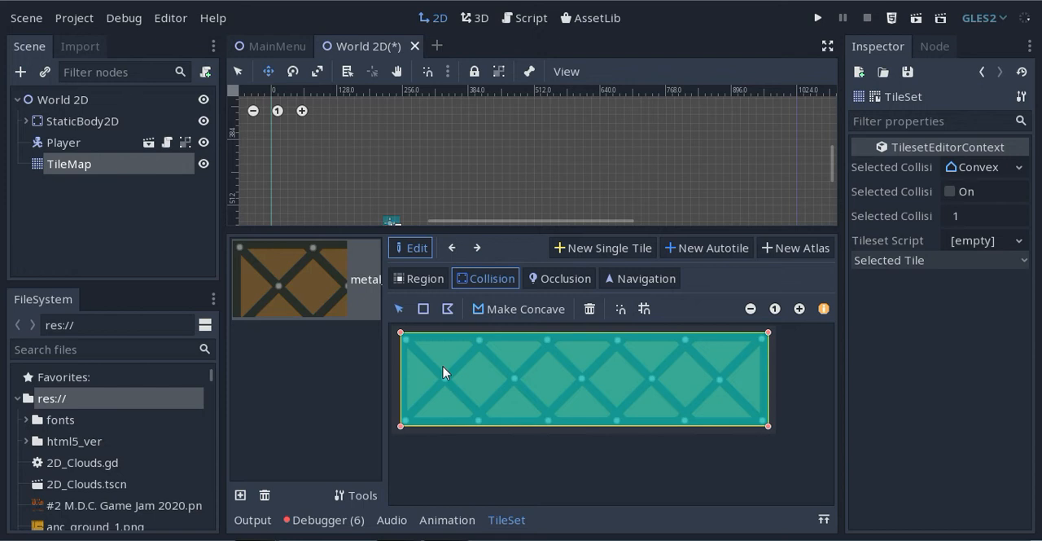
Add the metal_ground_img_2.png texture to the TileSet
left_click(240, 495)
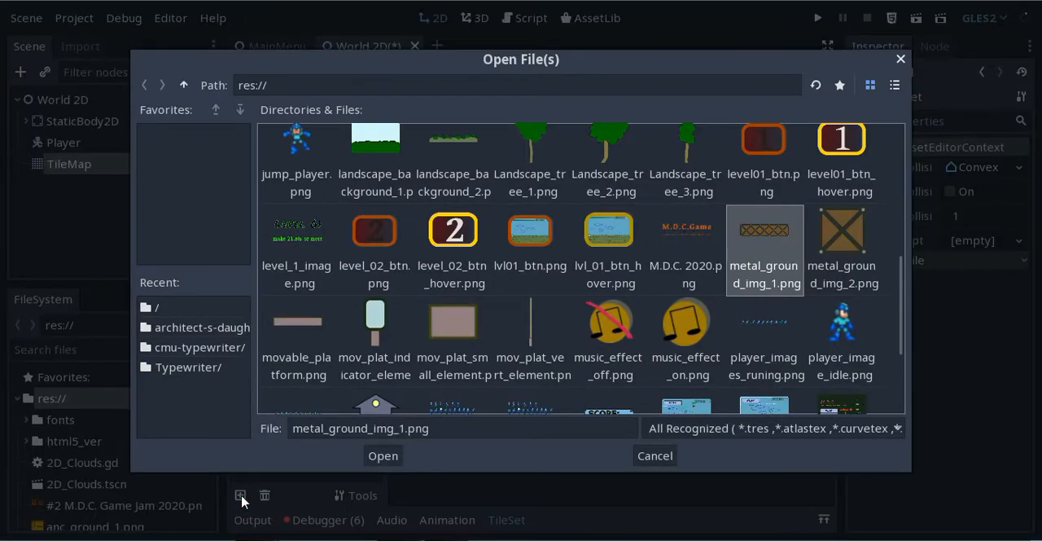
left_click(847, 233)
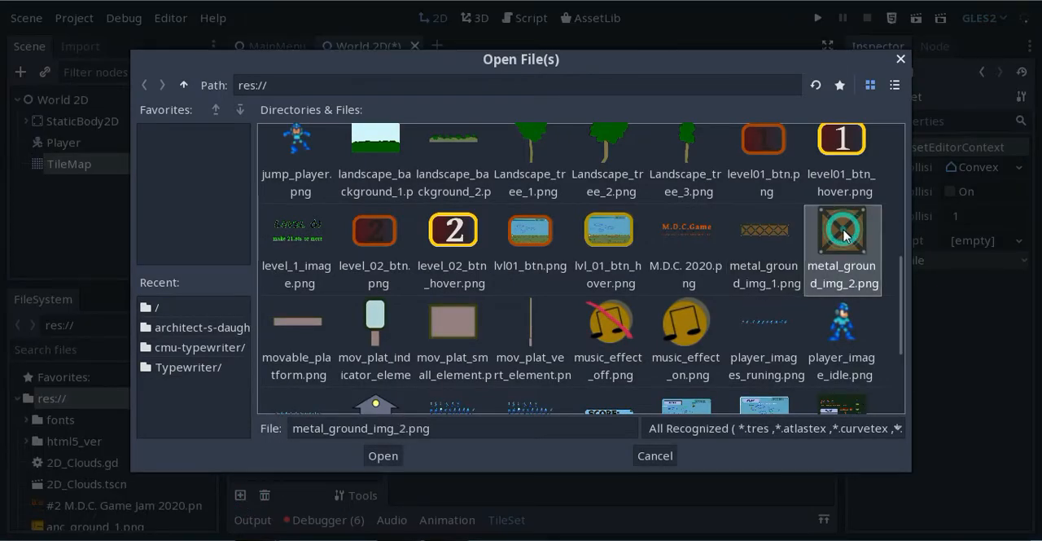
left_click(384, 456)
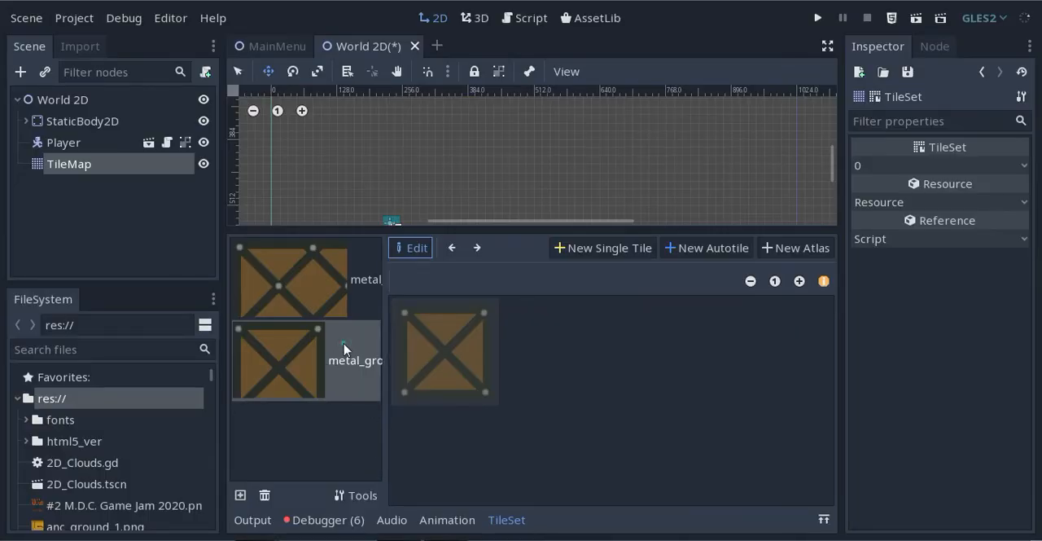
Create a single tile whose region encloses the square crate of metal_ground_img_2.png
left_click(800, 281)
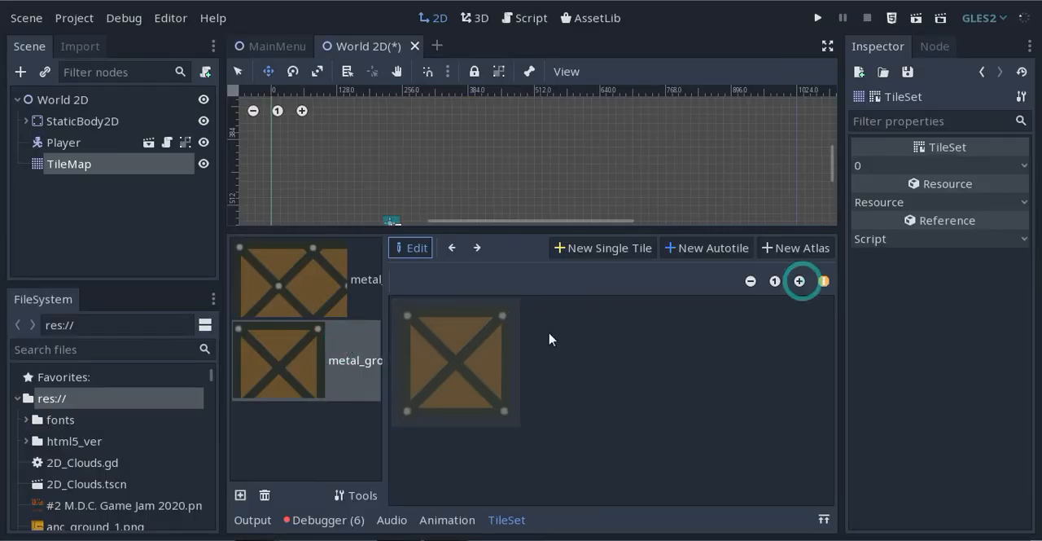
left_click(604, 248)
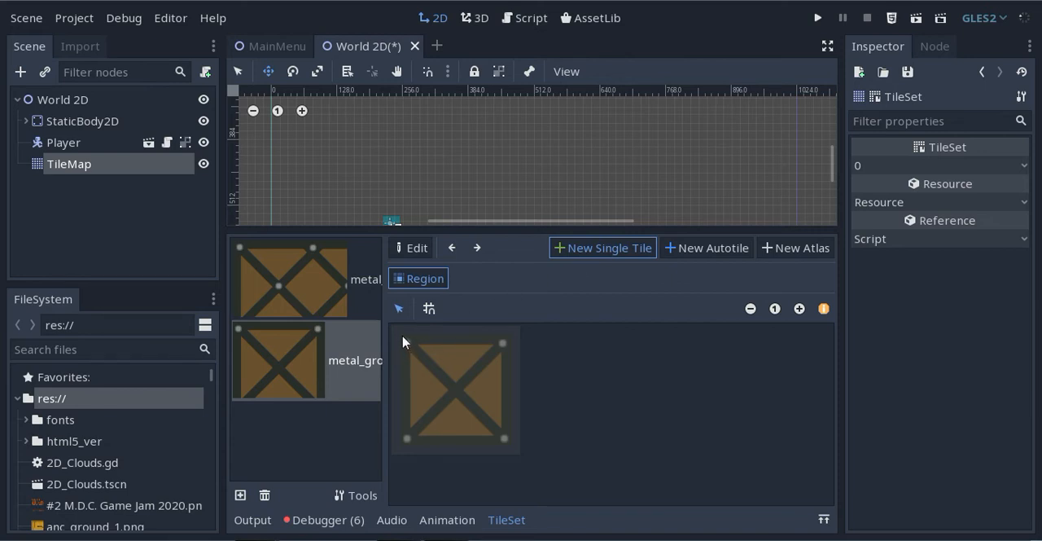
left_click_drag(403, 341, 512, 448)
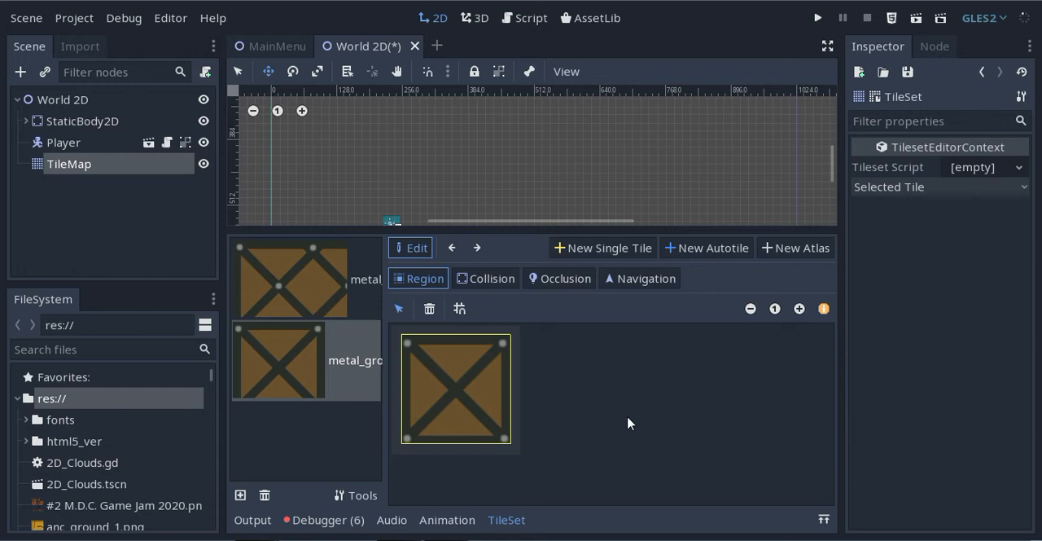
Add a rectangular collision shape covering the whole metal_ground_img_2.png tile
left_click(494, 282)
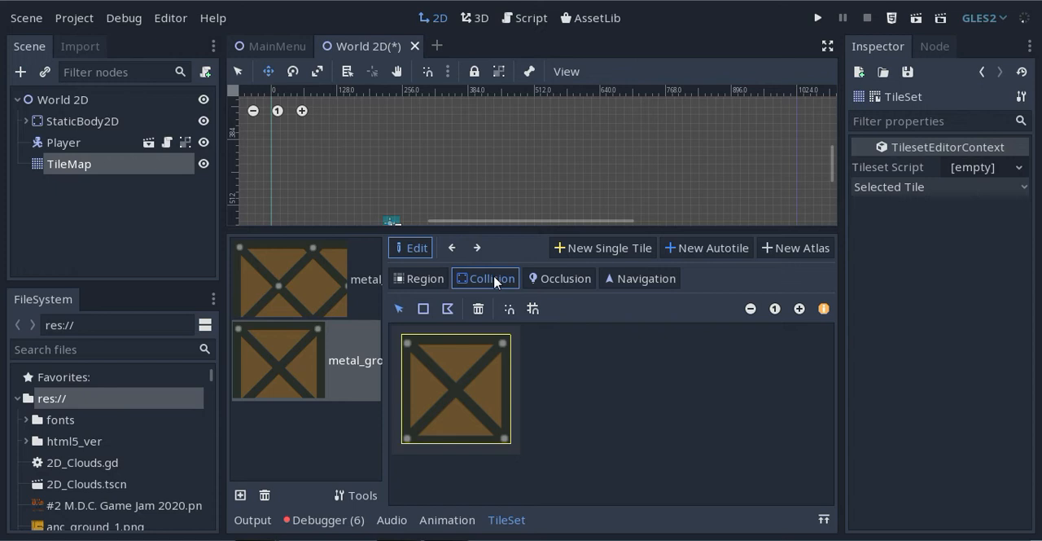
left_click(422, 309)
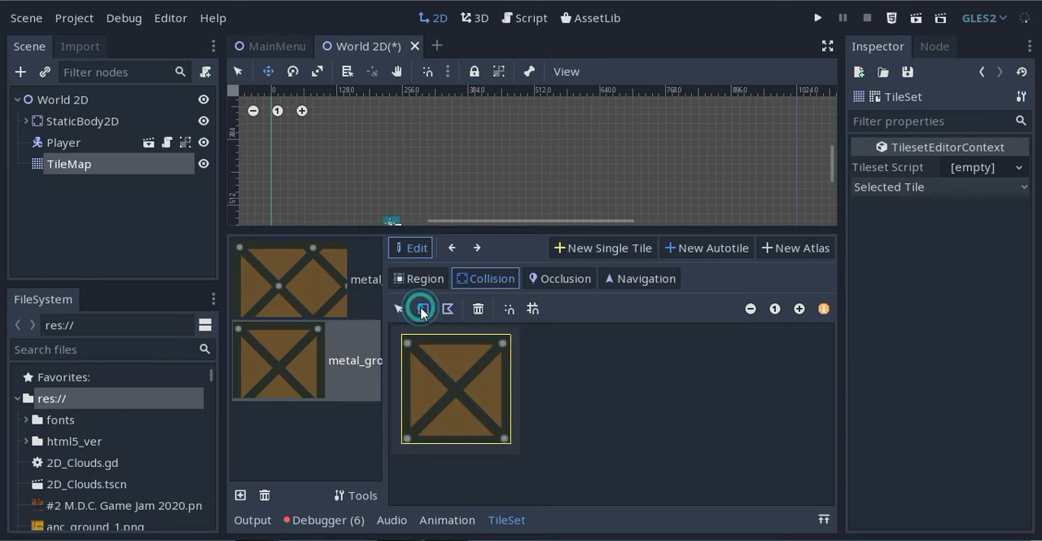
left_click(423, 346)
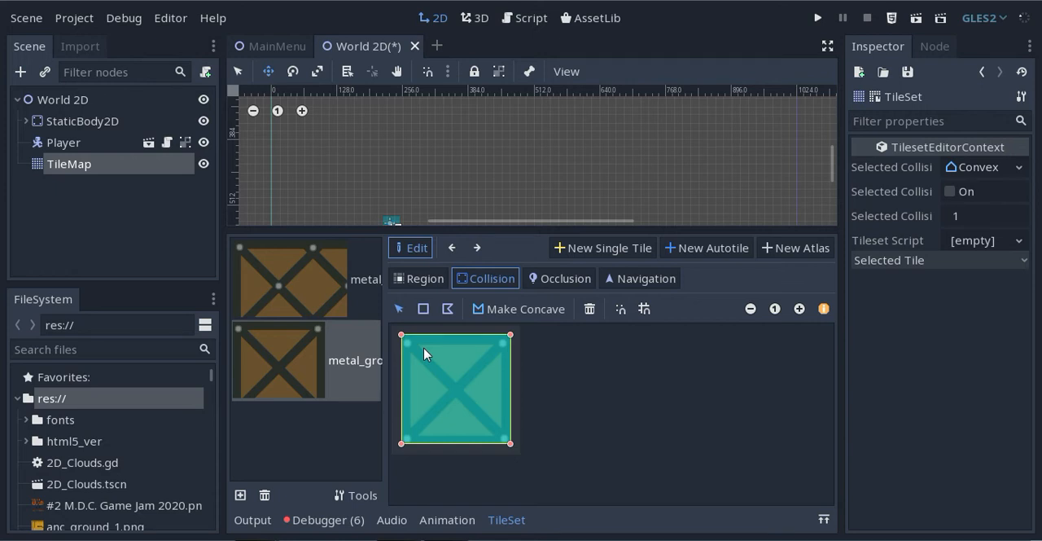
Set the TileMap node's cell size to 32 by 32
left_click(77, 166)
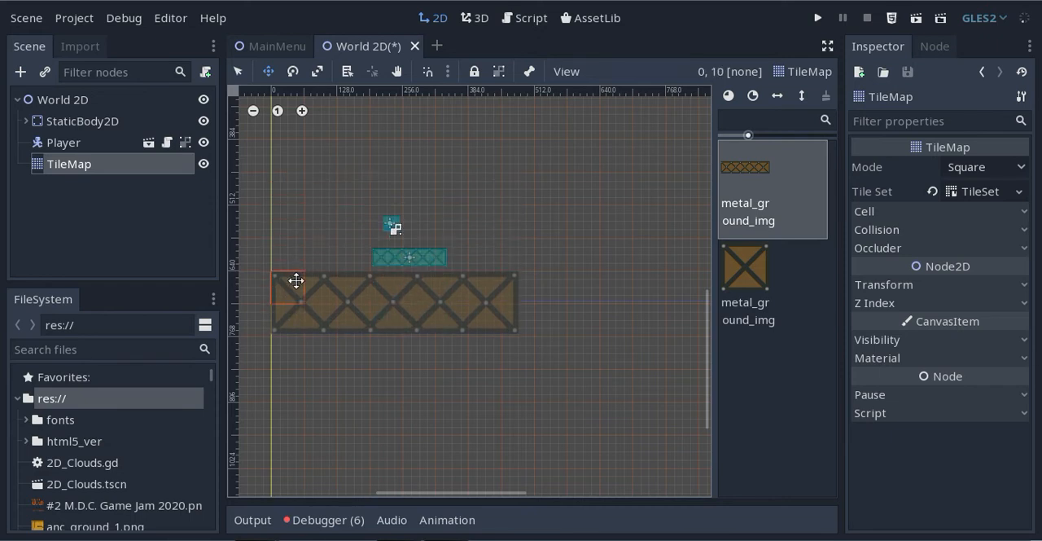
left_click(870, 214)
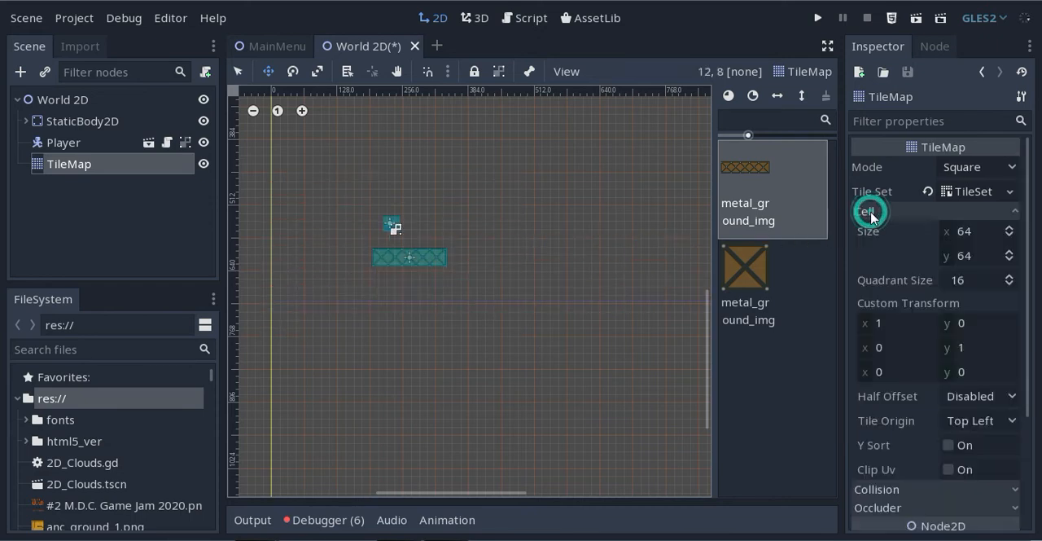
left_click(968, 231)
type("21")
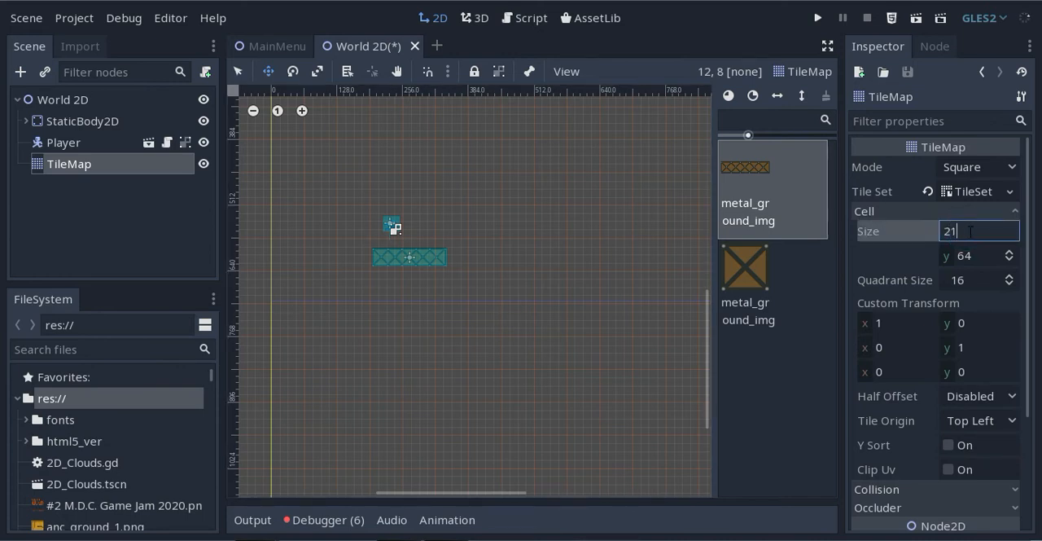
left_click_drag(962, 231, 928, 239)
type("32")
left_click(977, 256)
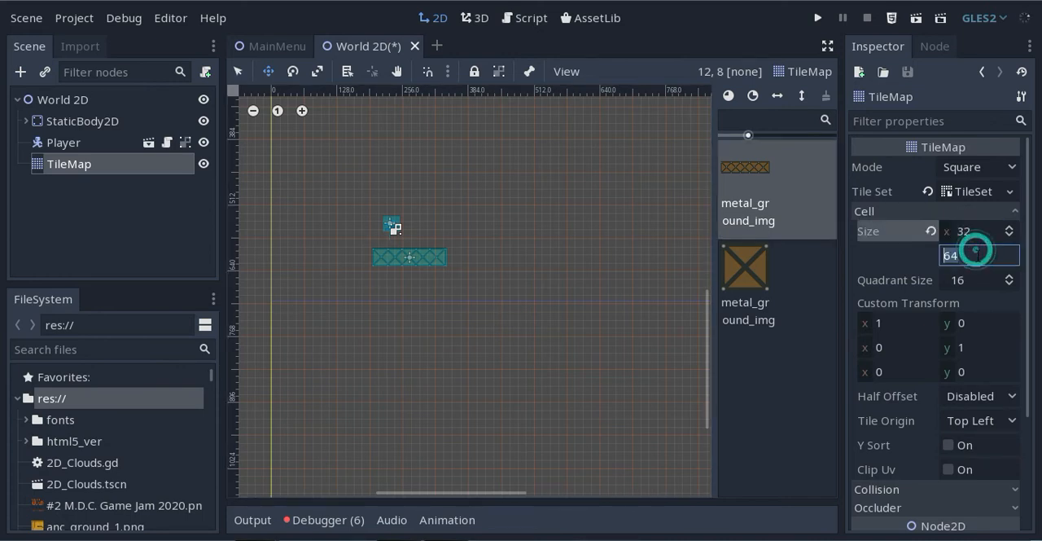
type("32")
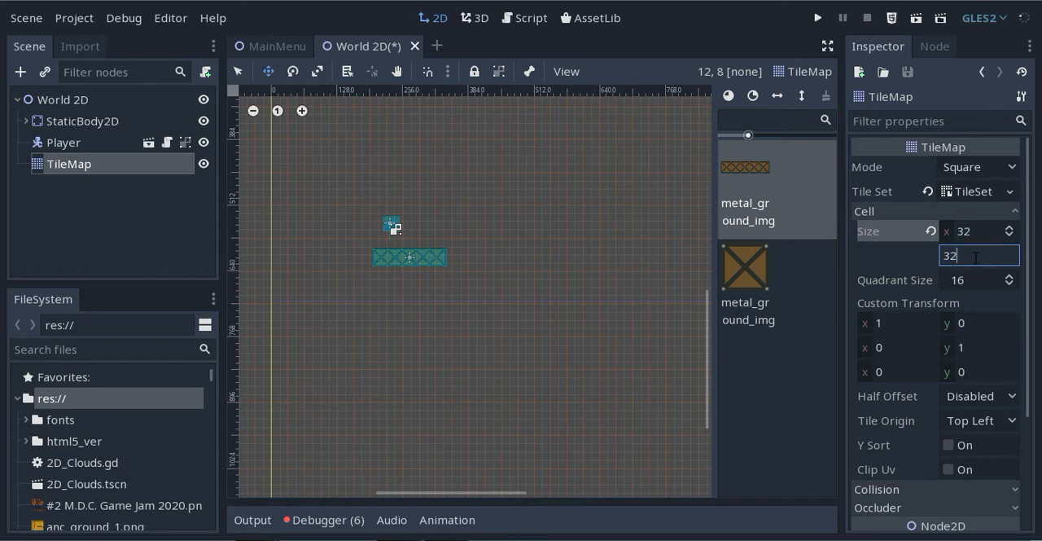
key("Return")
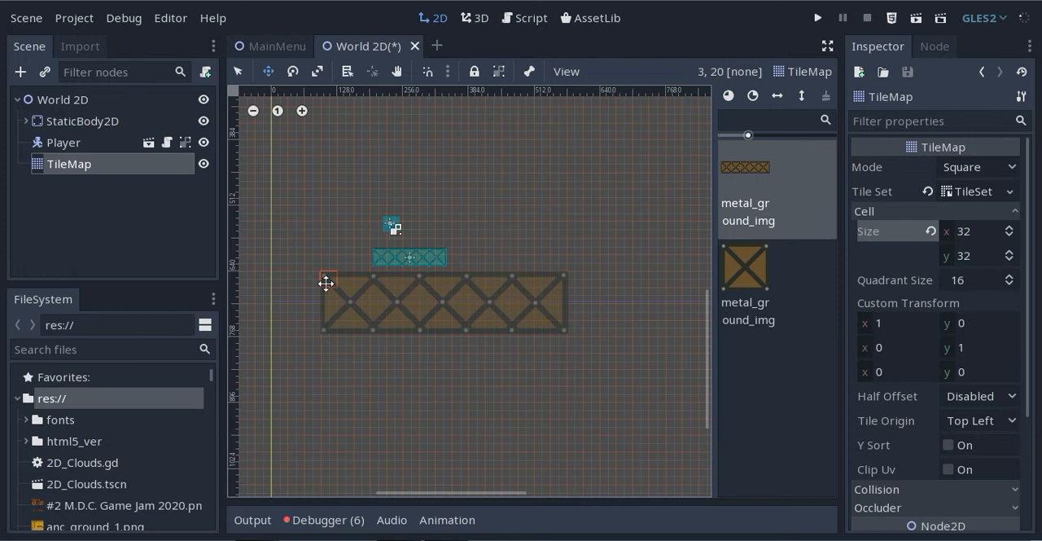
right_click(326, 283)
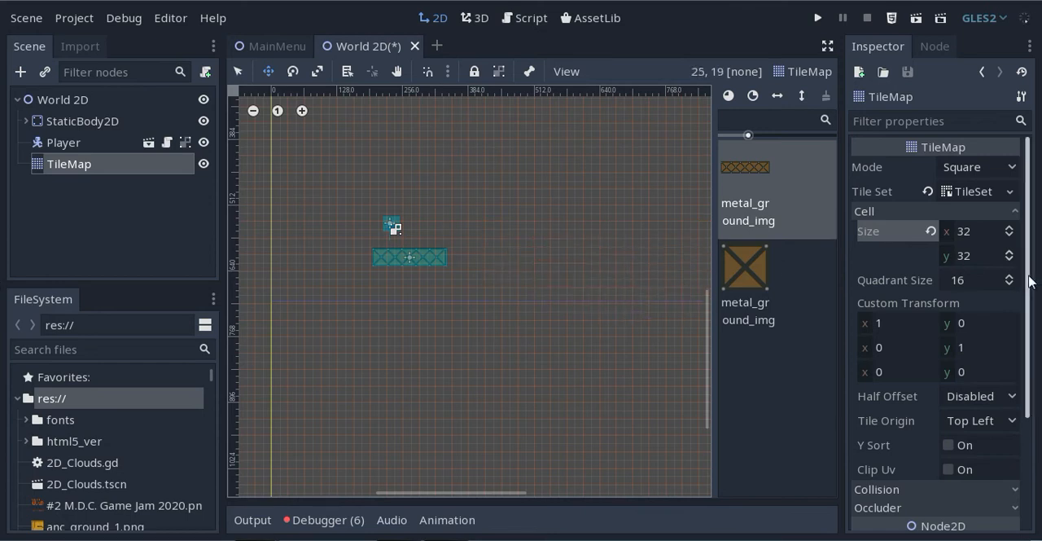
Expand the TileMap's Transform properties and set its cell size back to 64 by 64
left_click_drag(1028, 282, 977, 407)
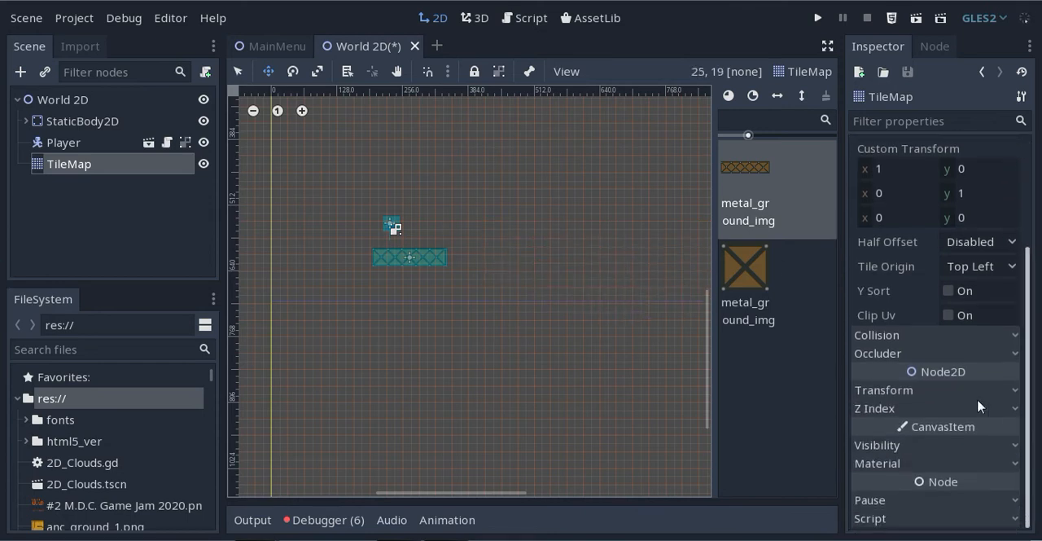
left_click(887, 390)
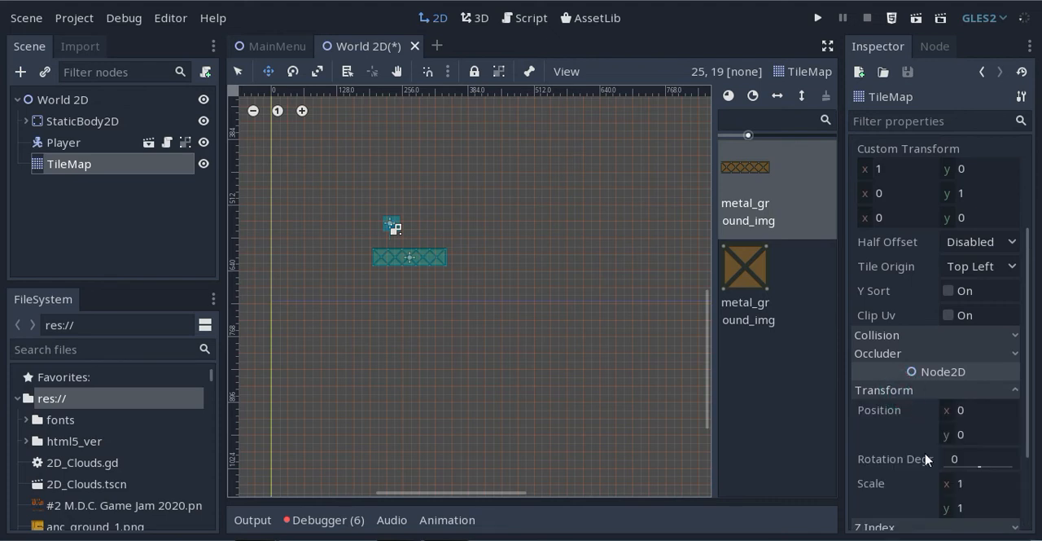
left_click_drag(1027, 418, 1041, 281)
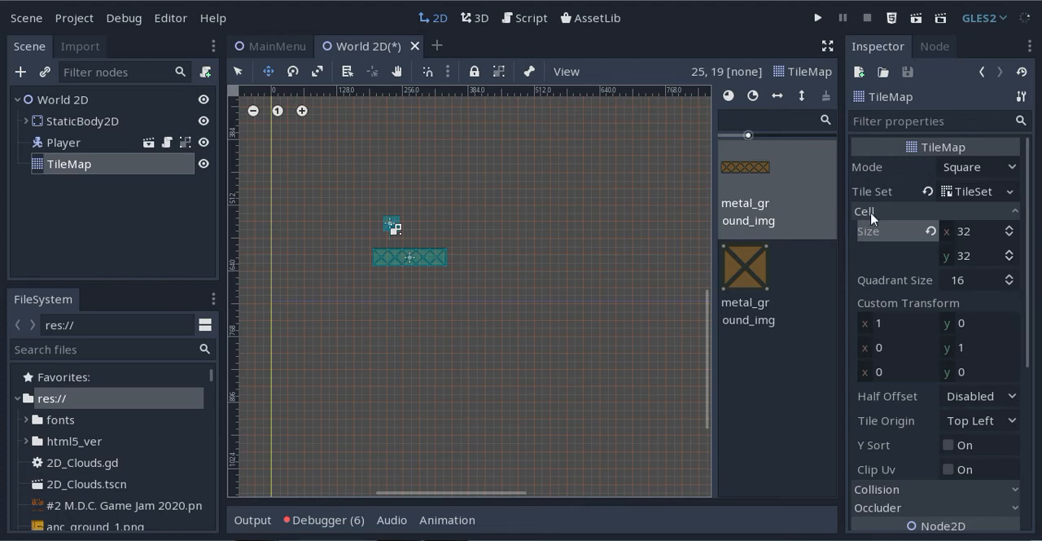
left_click(970, 234)
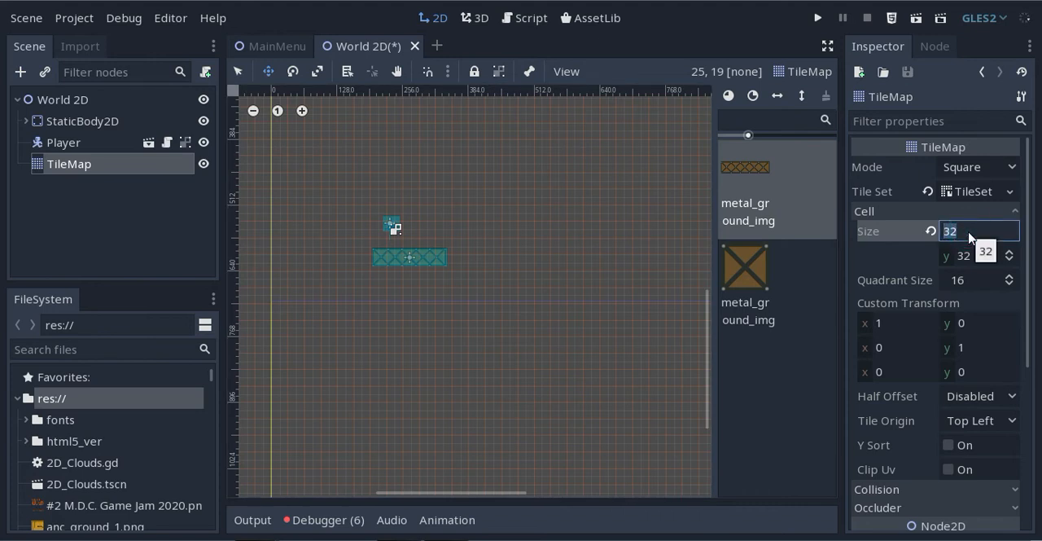
type("64")
left_click(981, 255)
type("64")
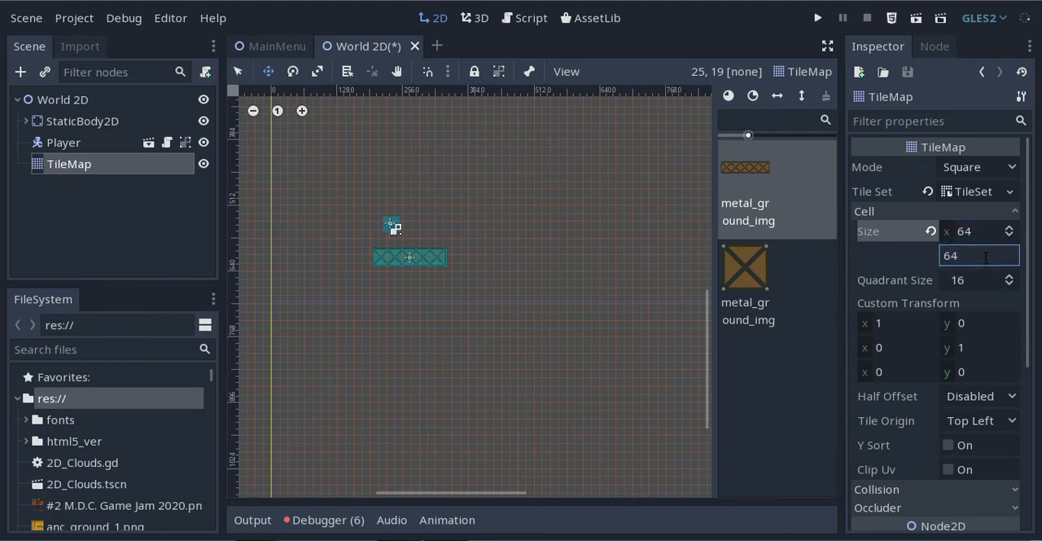
key("Return")
Scale the TileMap node to 0.3 on both the x and y axes
scroll(1025, 280, "down", 5)
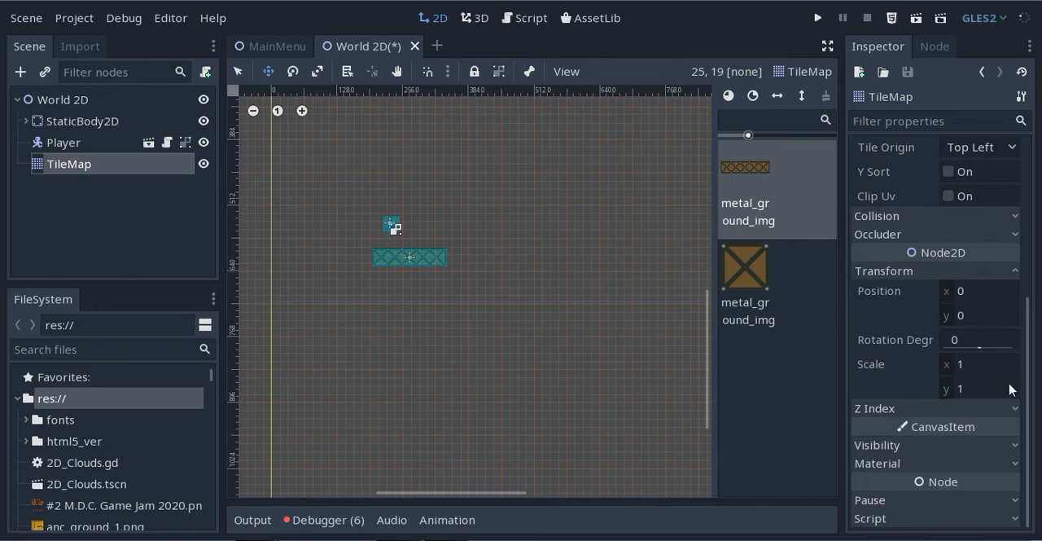
mouse_move(561, 300)
left_mouse_down()
mouse_move(280, 295)
mouse_move(295, 225)
mouse_move(298, 260)
left_mouse_up()
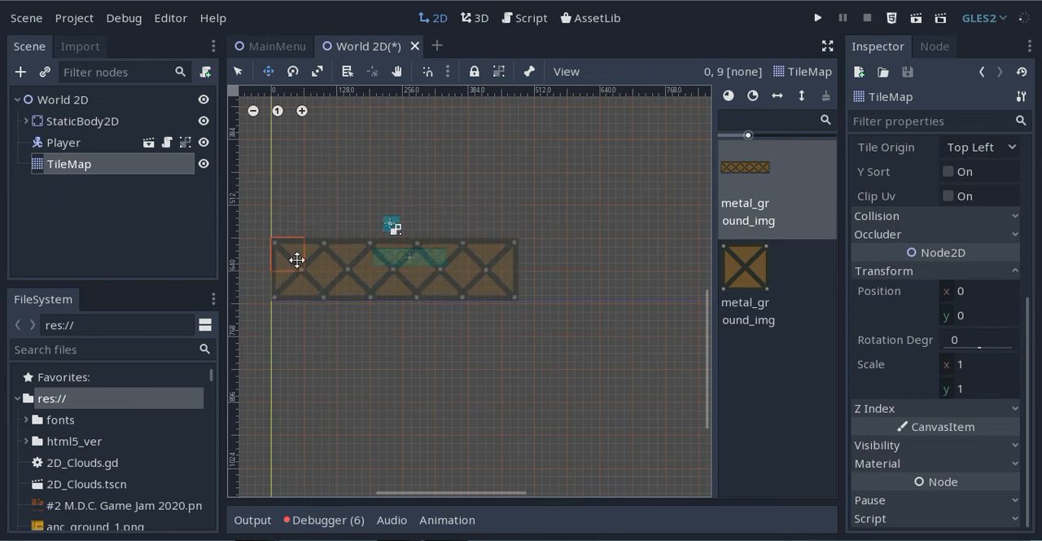
left_click(964, 365)
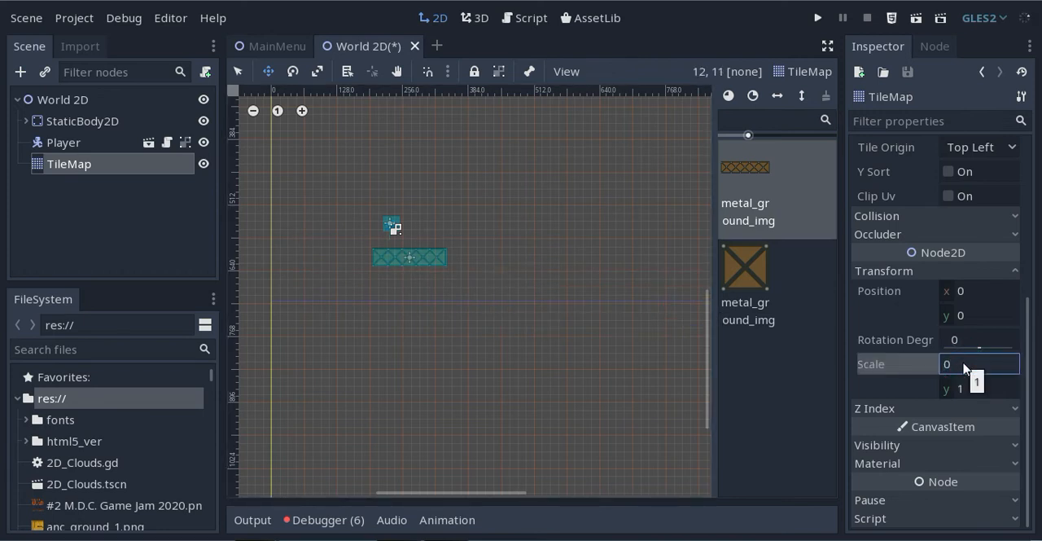
type("0.3")
left_click(966, 387)
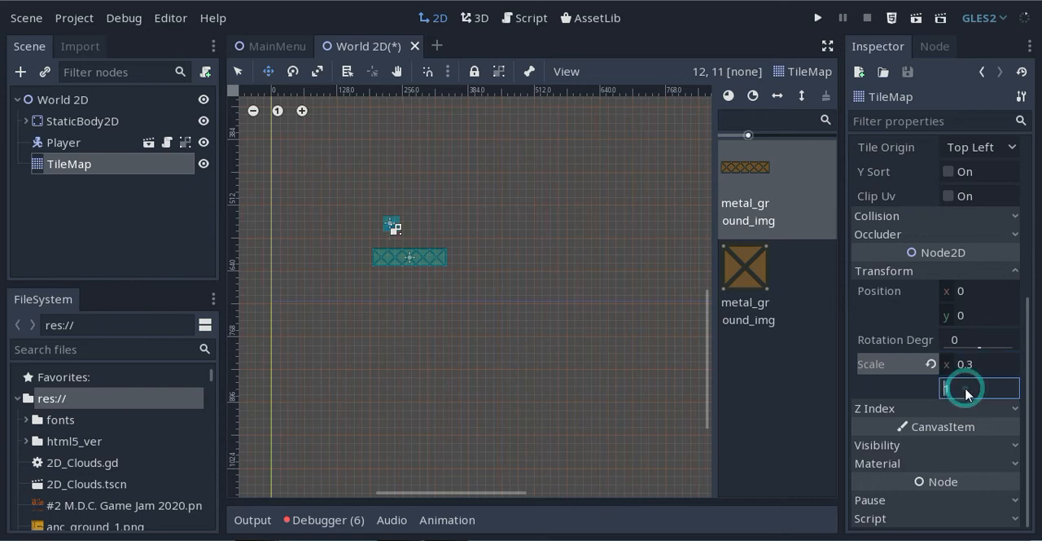
type("0.3")
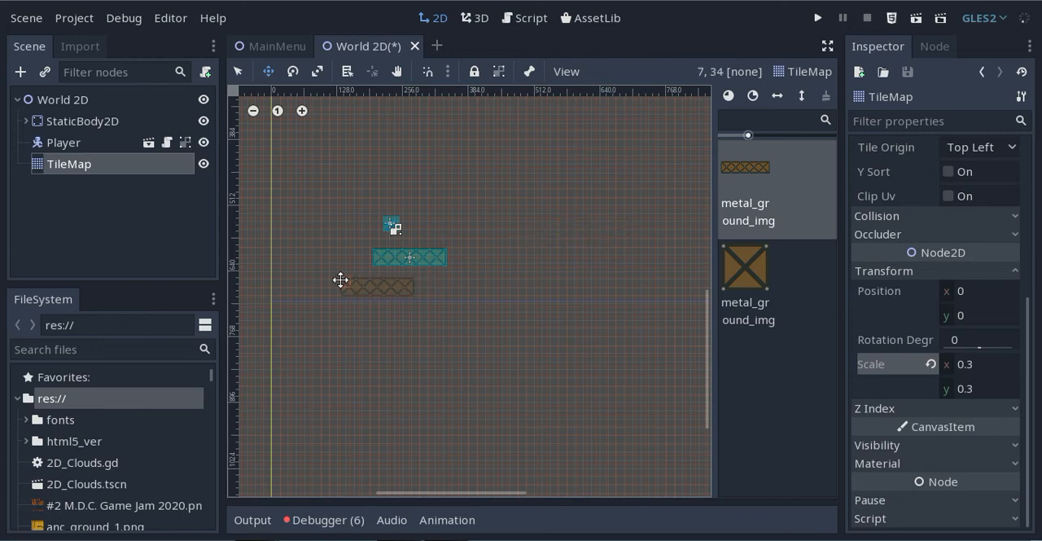
Paint three long metal ground tiles in a horizontal row beneath the Player, starting at cell 0, 31
scroll(366, 281, "up", 3)
scroll(340, 278, "up", 2)
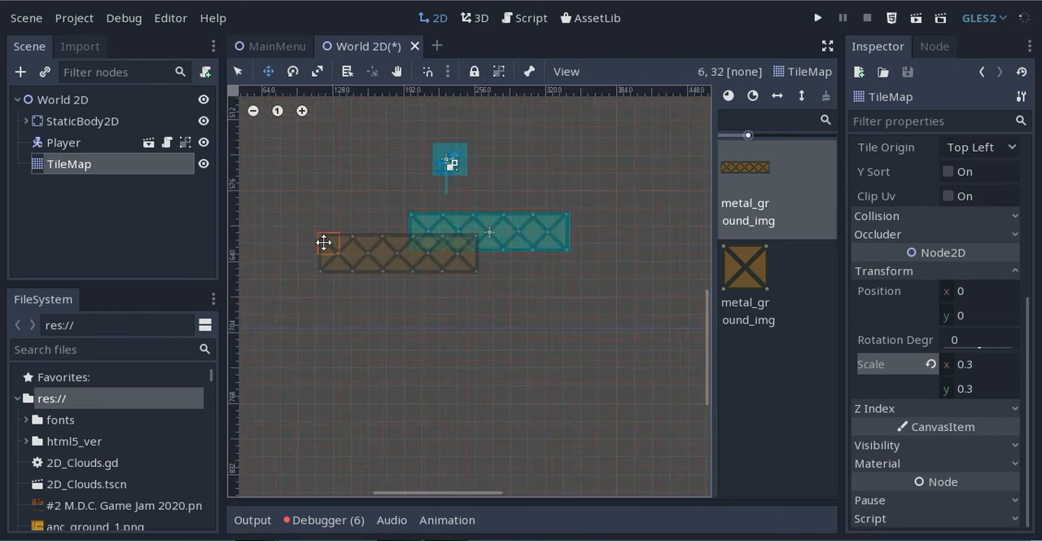
middle_click_drag(355, 247, 526, 250)
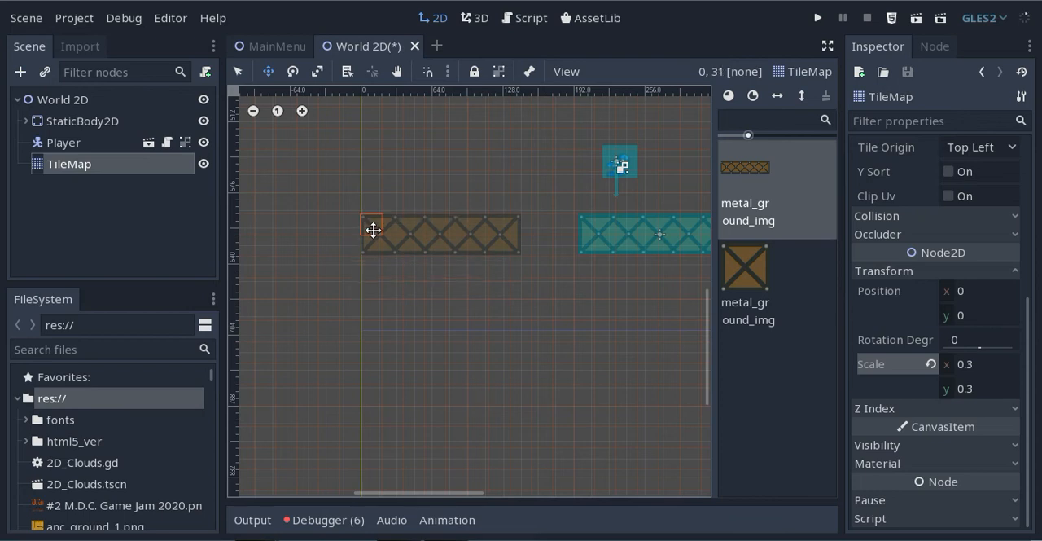
left_click(373, 231)
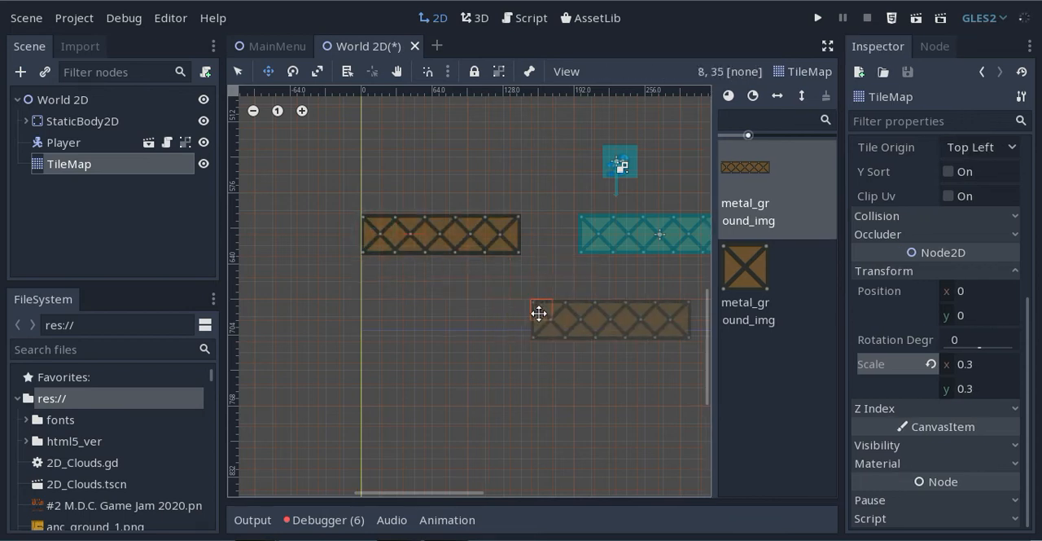
middle_click_drag(540, 310, 360, 326)
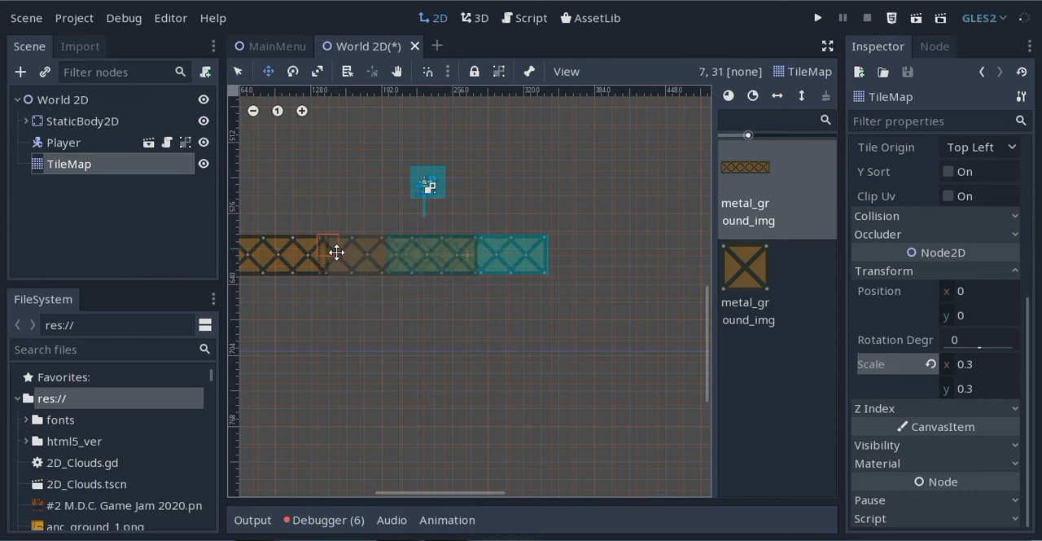
left_click(351, 252)
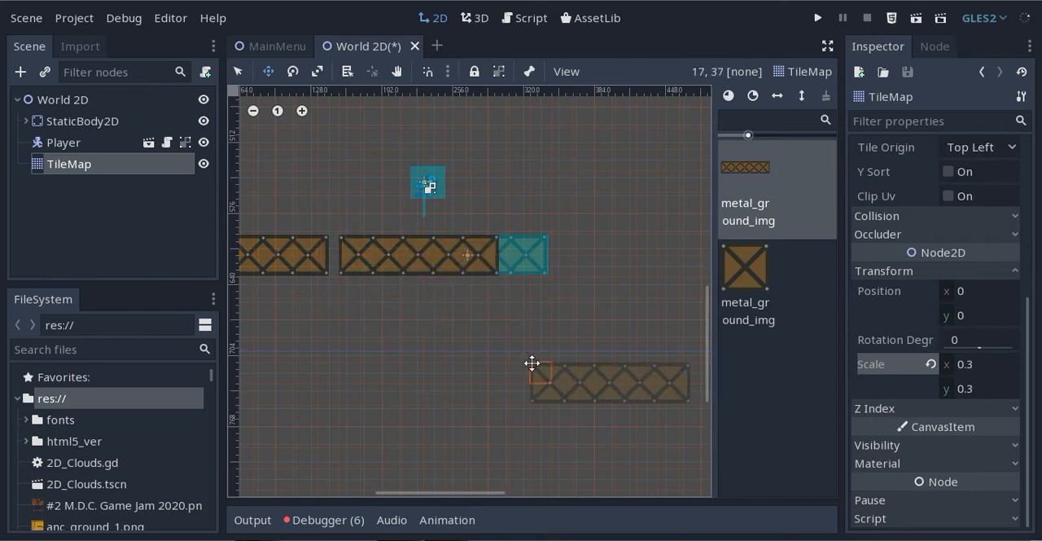
left_click(525, 246)
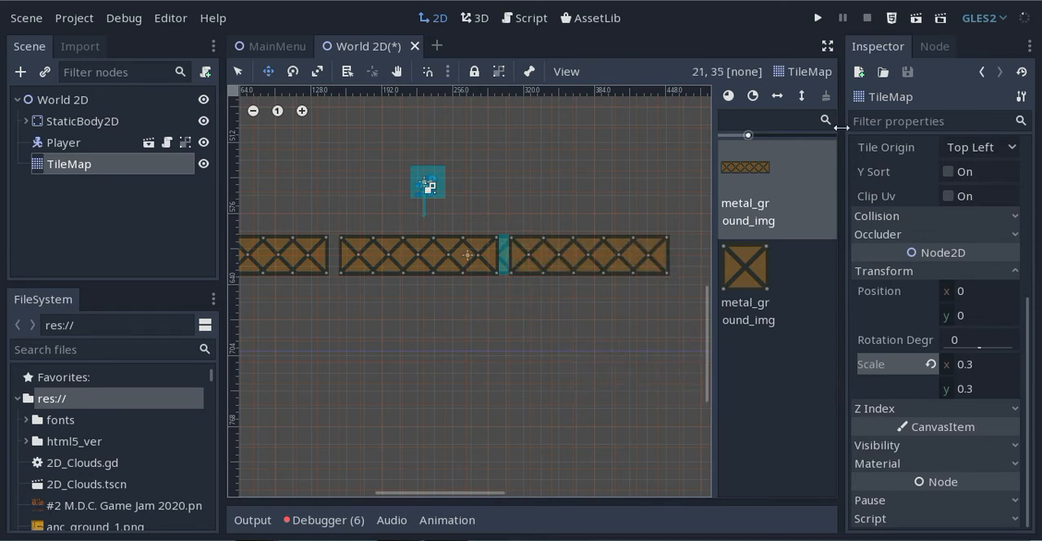
Run the current scene, test walking the Player left and right over the painted ground, and close the game window
left_click(916, 19)
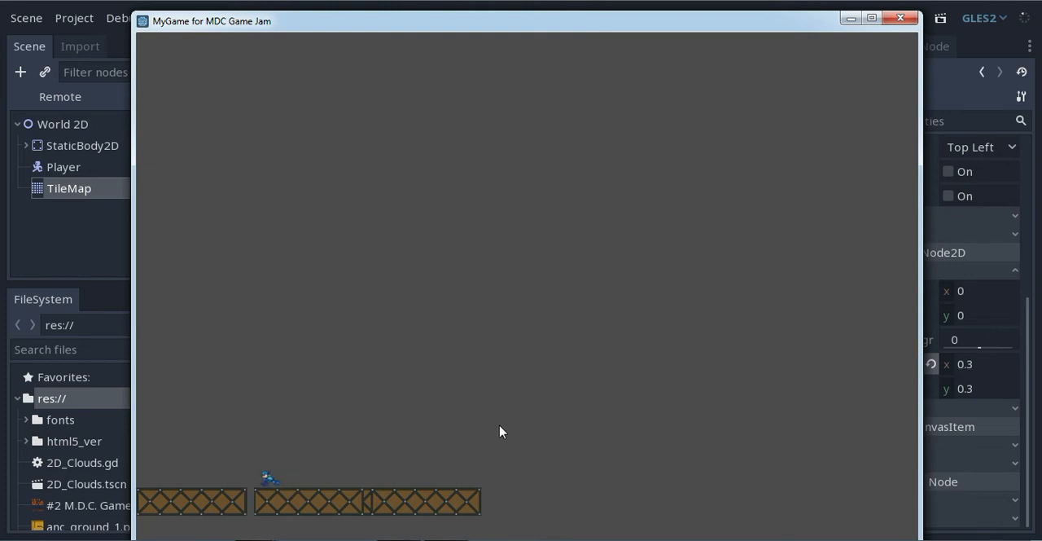
key("Left")
key("Right")
key("Left")
key("Right")
key("Left")
left_click(901, 17)
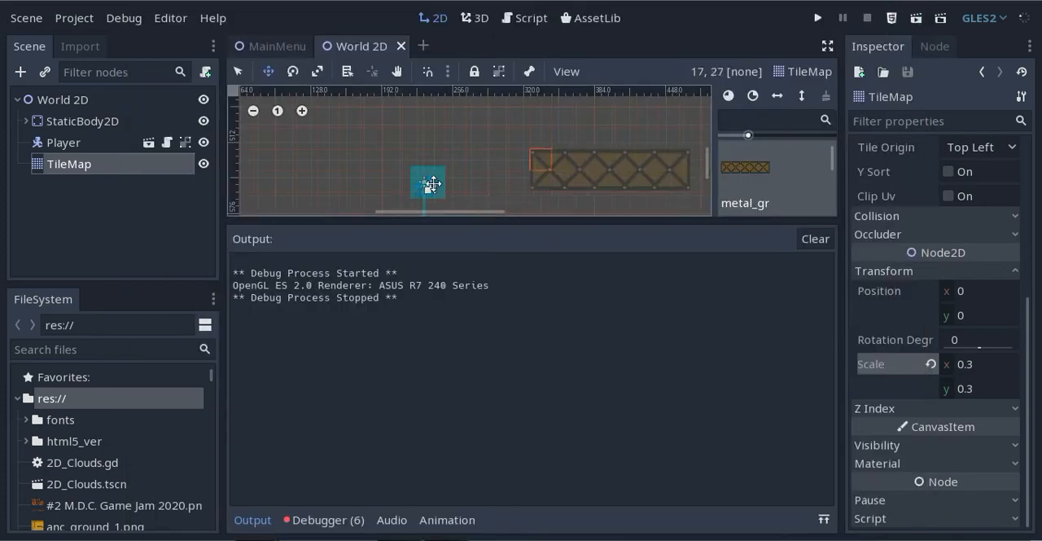
Hide the StaticBody2D node in the scene so only the painted metal tiles show
left_click(84, 121)
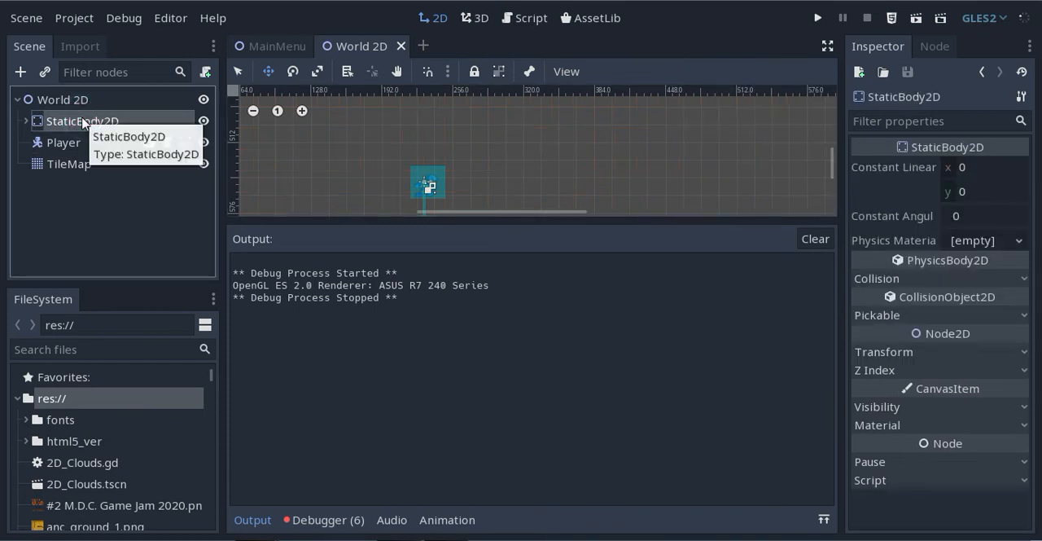
left_click_drag(370, 249, 370, 364)
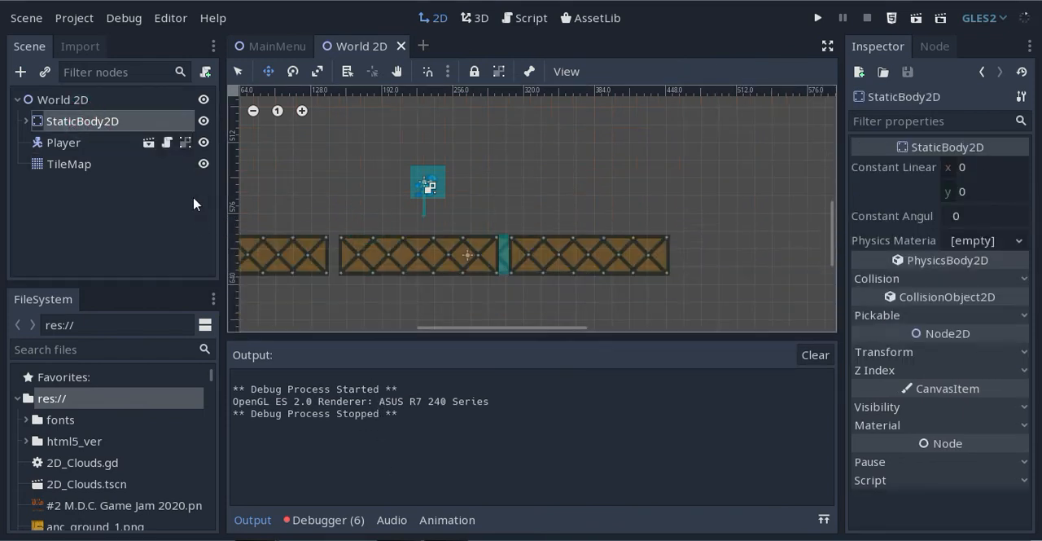
left_click(203, 121)
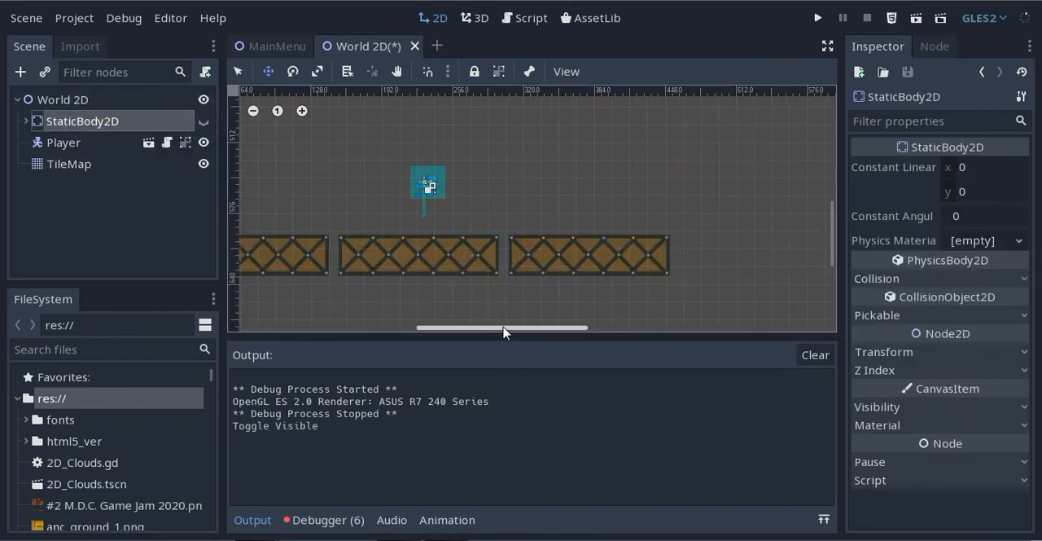
left_click_drag(510, 336, 510, 414)
left_click_drag(524, 334, 499, 339)
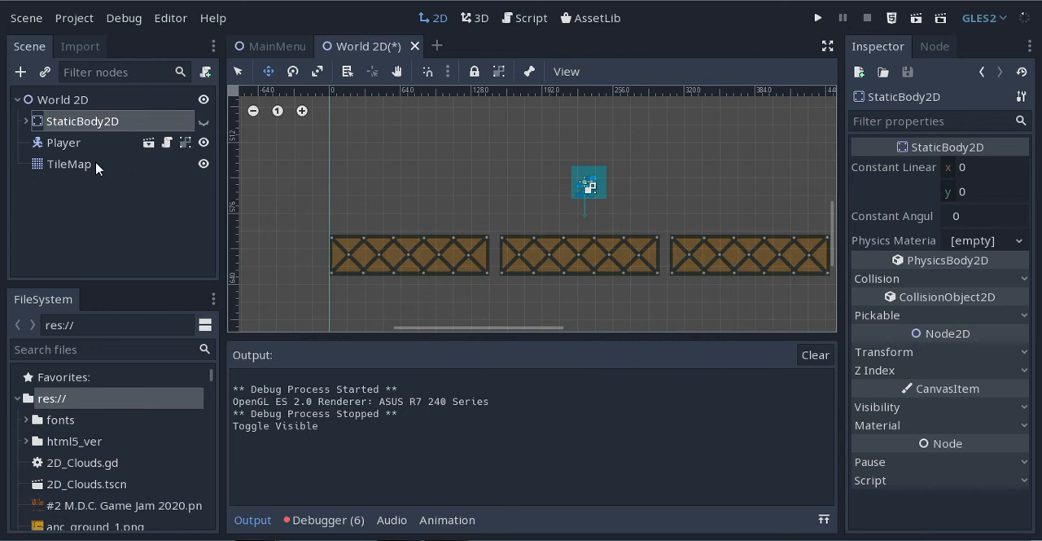
Set the TileMap node's cell size to 8 by 8
left_click(69, 164)
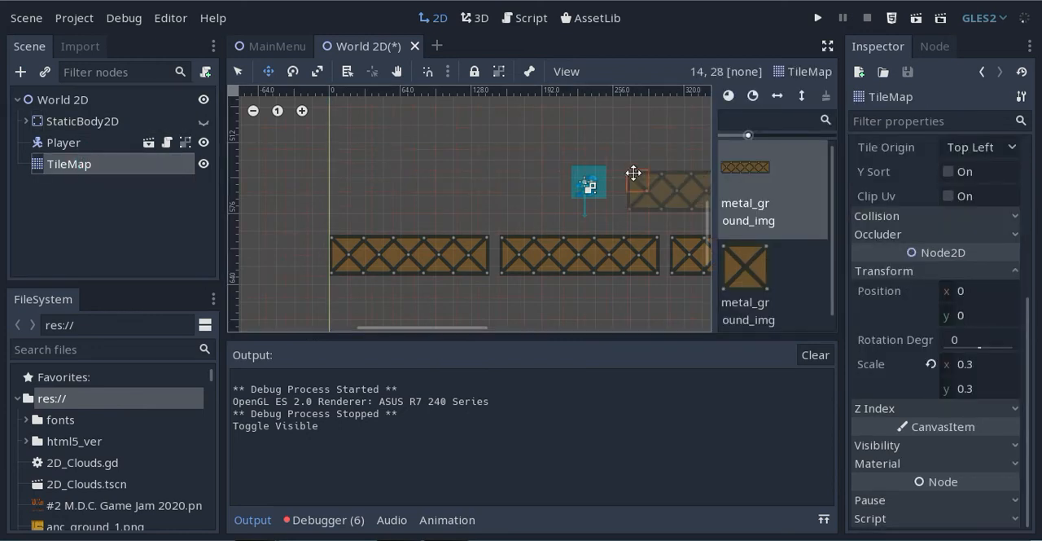
left_click_drag(1030, 313, 1026, 147)
left_click(967, 232)
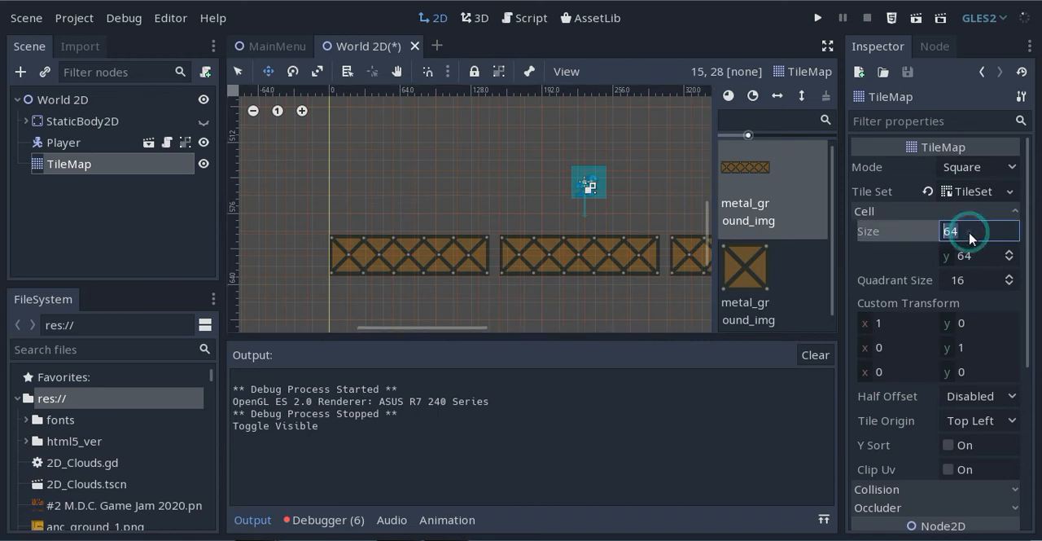
type("8")
key("Tab")
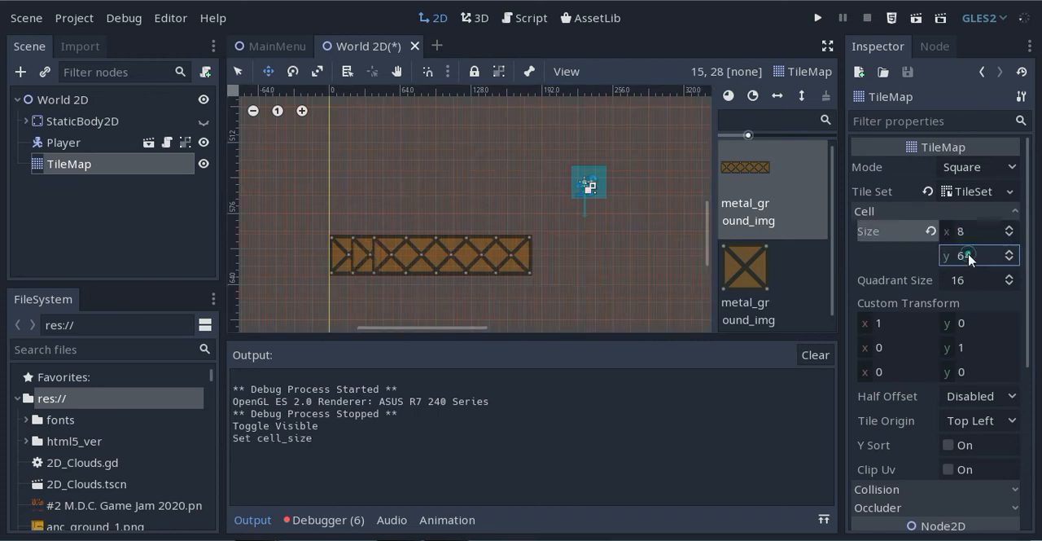
type("8")
key("Return")
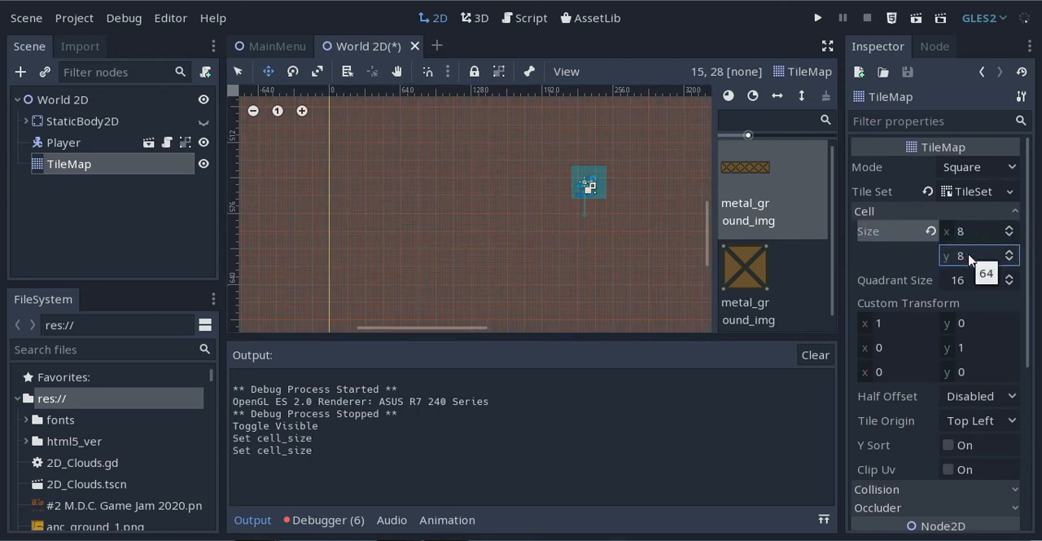
Find the three overlapping metal tiles near the scene's origin and erase them from the TileMap
middle_click_drag(424, 243, 424, 135)
scroll(425, 135, "down", 13)
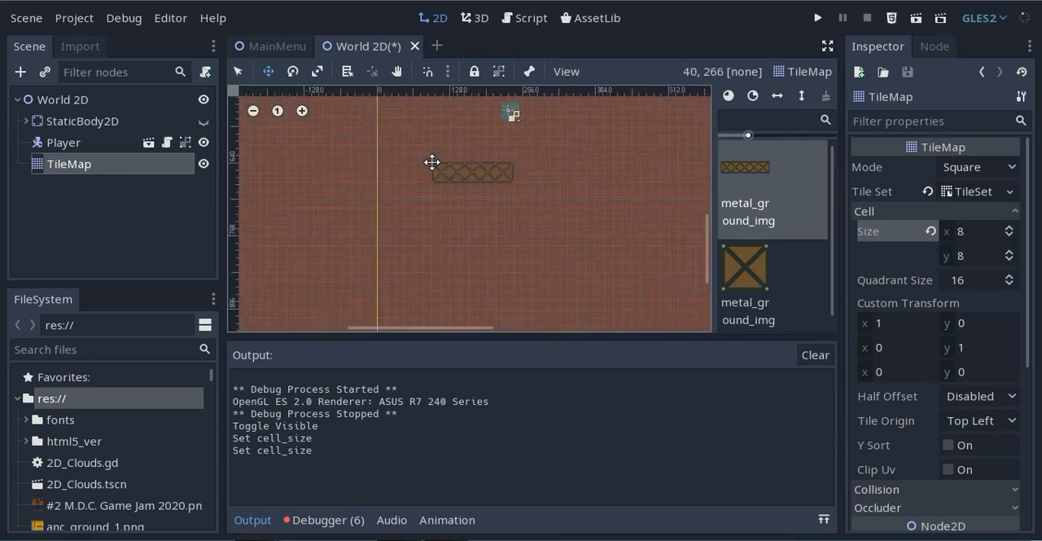
scroll(432, 163, "down", 6)
middle_click_drag(425, 184, 411, 323)
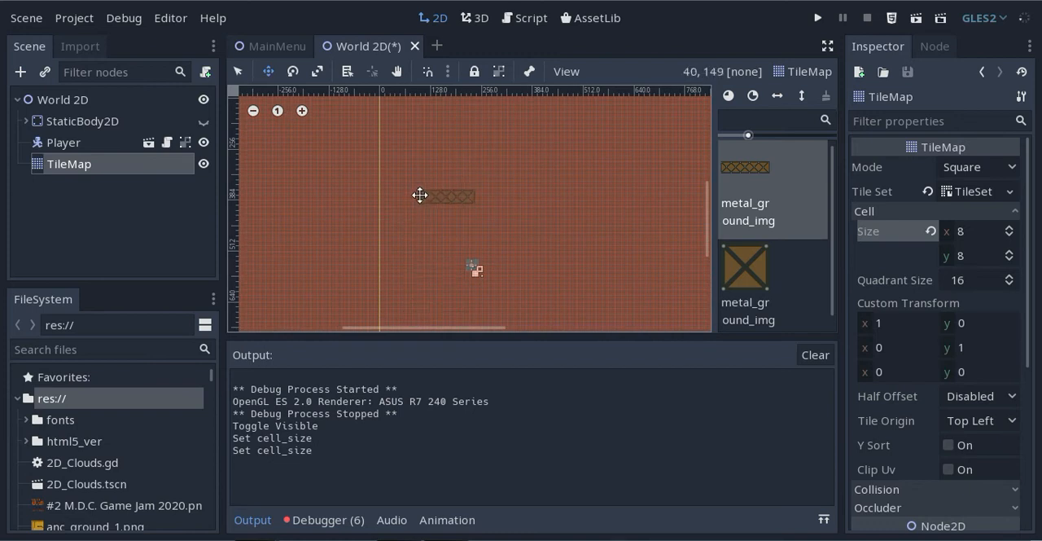
scroll(419, 194, "down", 6)
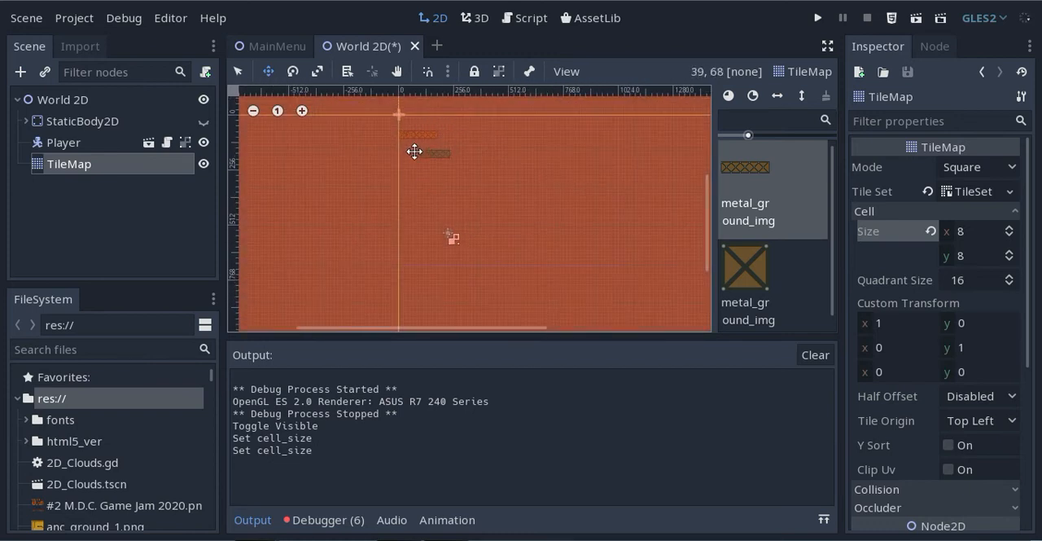
scroll(432, 173, "up", 6)
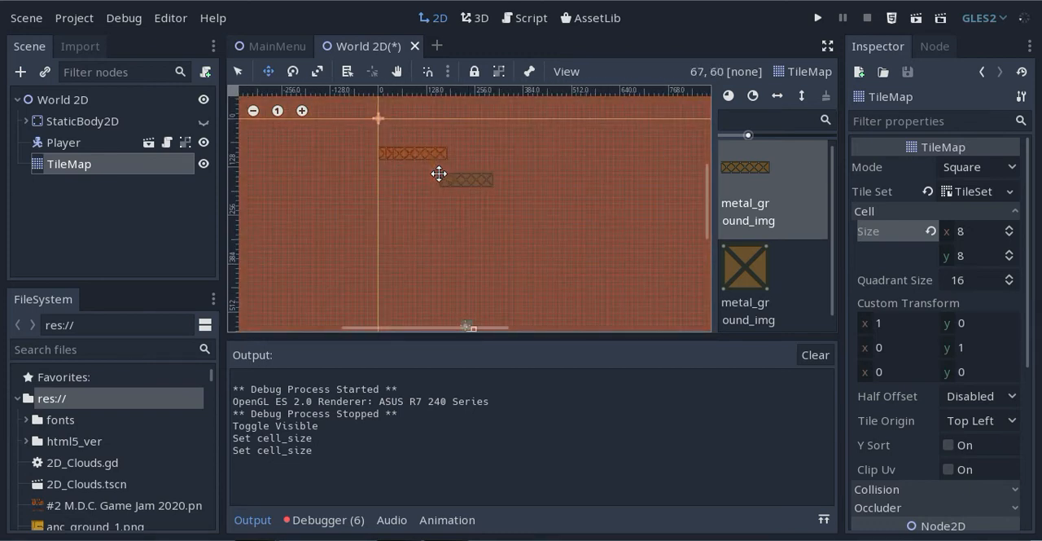
scroll(440, 172, "up", 7)
middle_click_drag(367, 168, 431, 154)
scroll(356, 240, "up", 5)
scroll(432, 163, "down", 10)
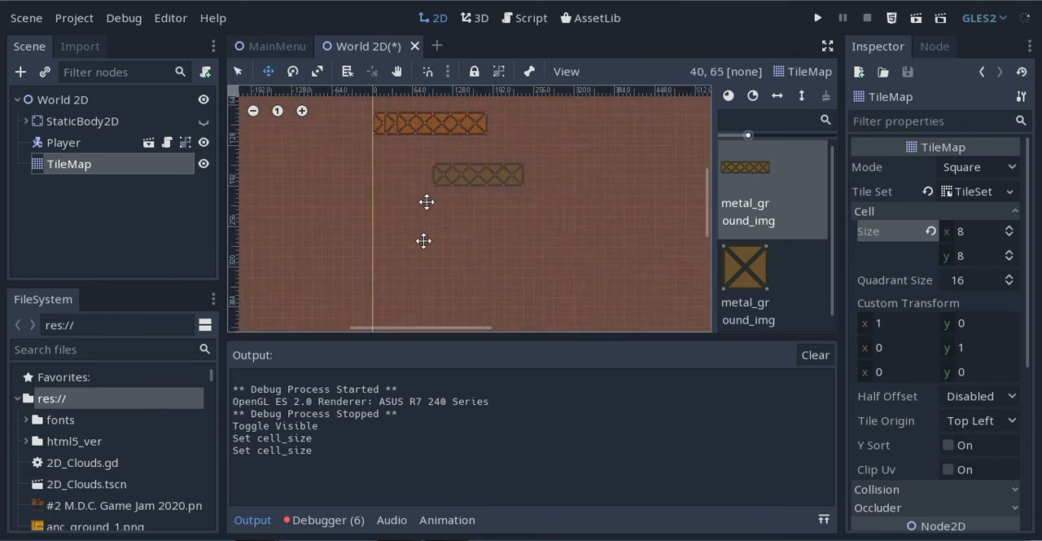
middle_click_drag(416, 254, 403, 93)
scroll(423, 189, "down", 2)
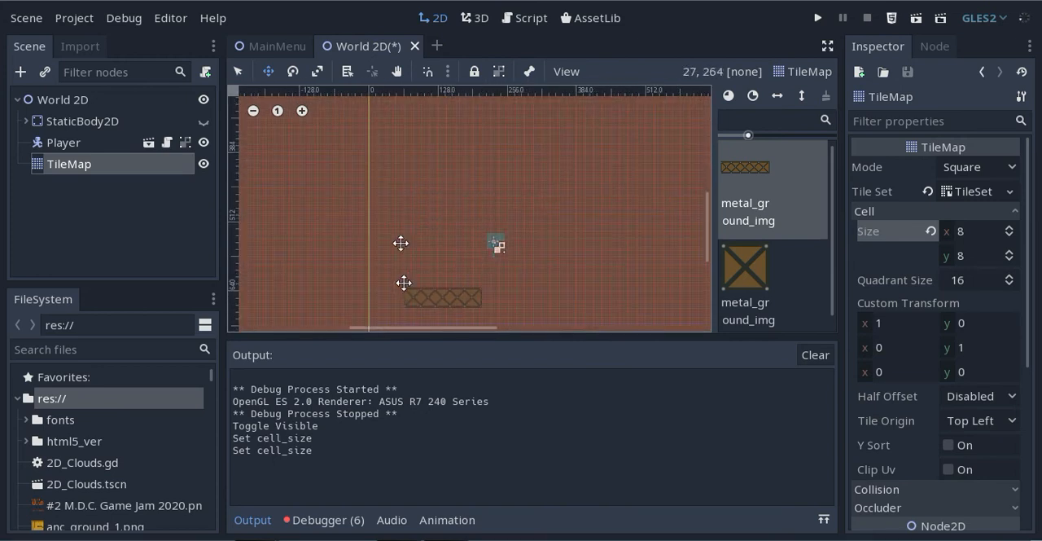
middle_click_drag(412, 147, 405, 302)
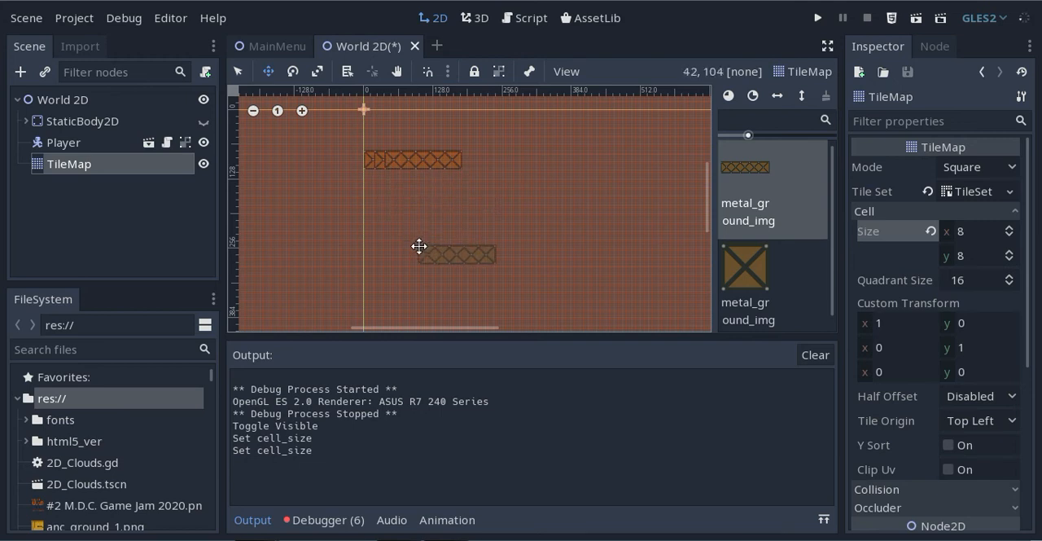
scroll(415, 184, "up", 3)
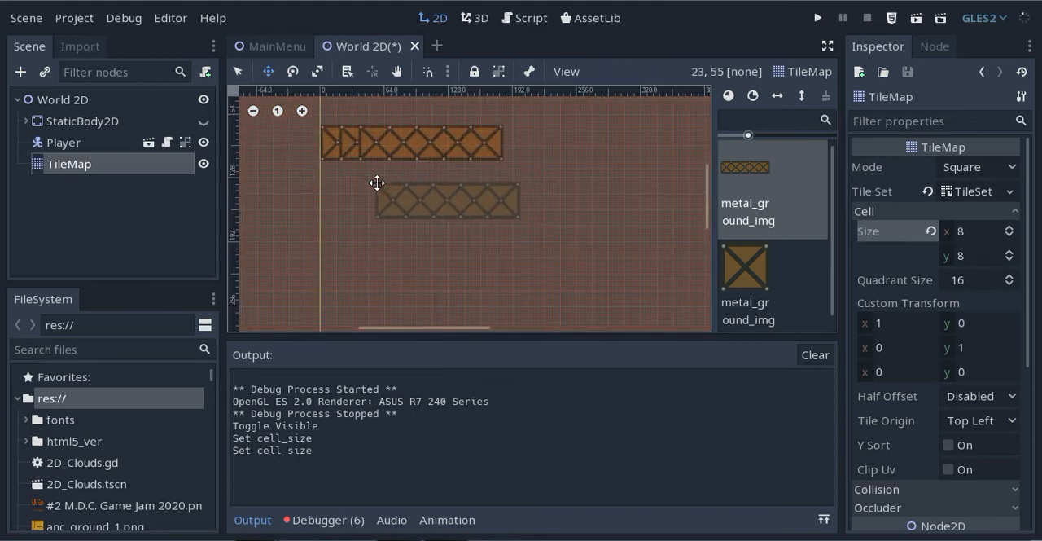
middle_click_drag(377, 183, 430, 280)
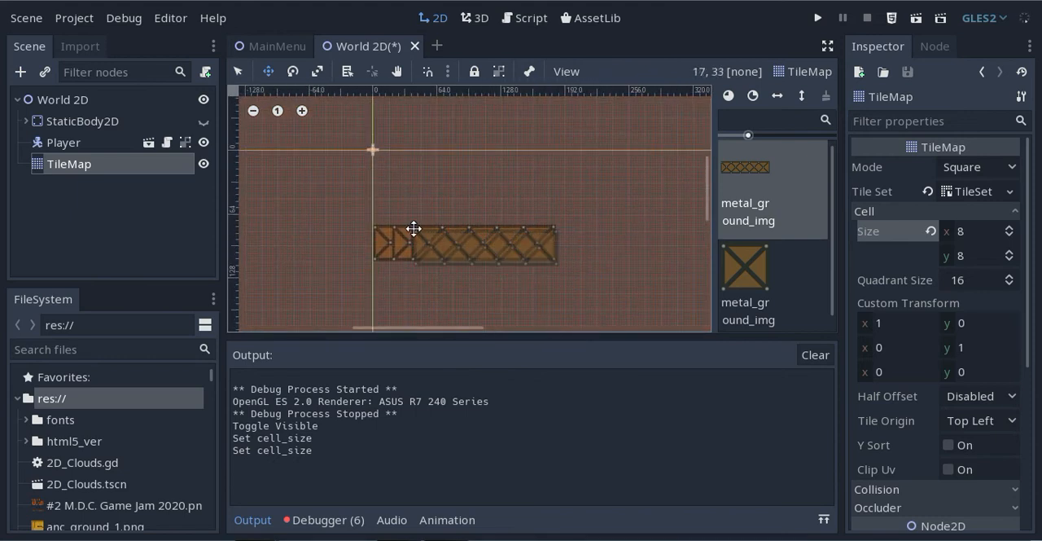
right_click(414, 226)
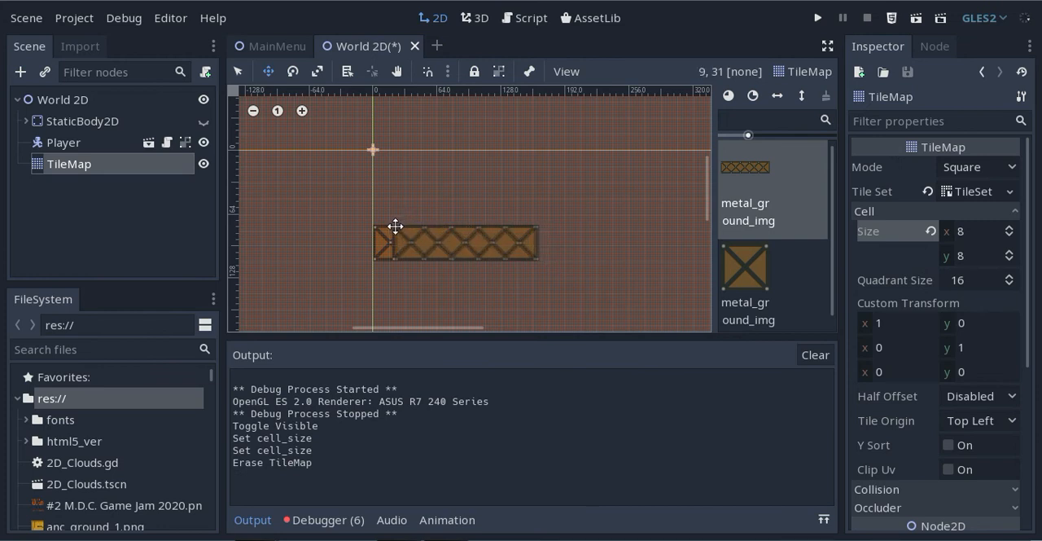
right_click(389, 226)
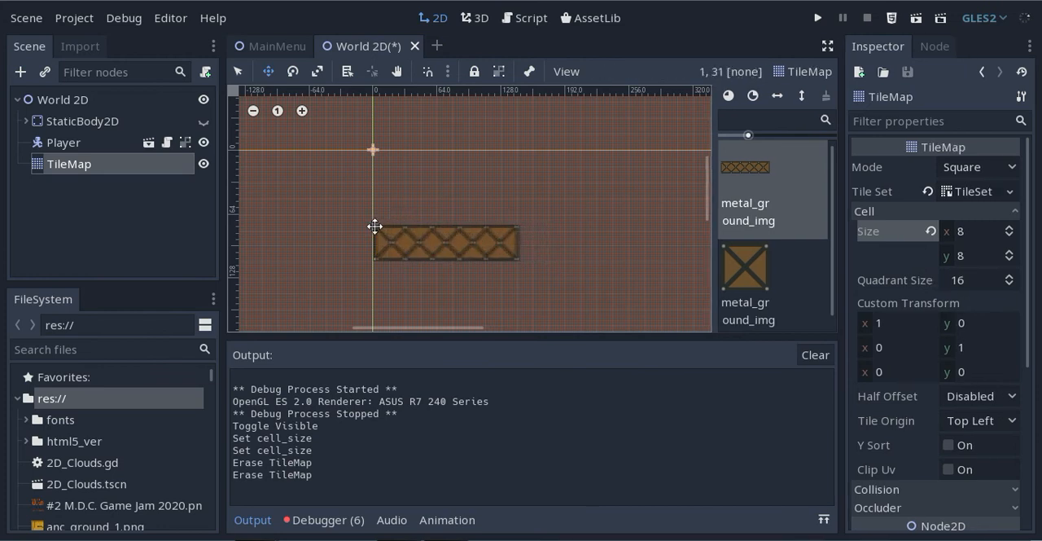
right_click(374, 227)
Paint three long metal ground tiles end to end beneath the Player, starting at cell 0, 240
scroll(505, 242, "down", 5)
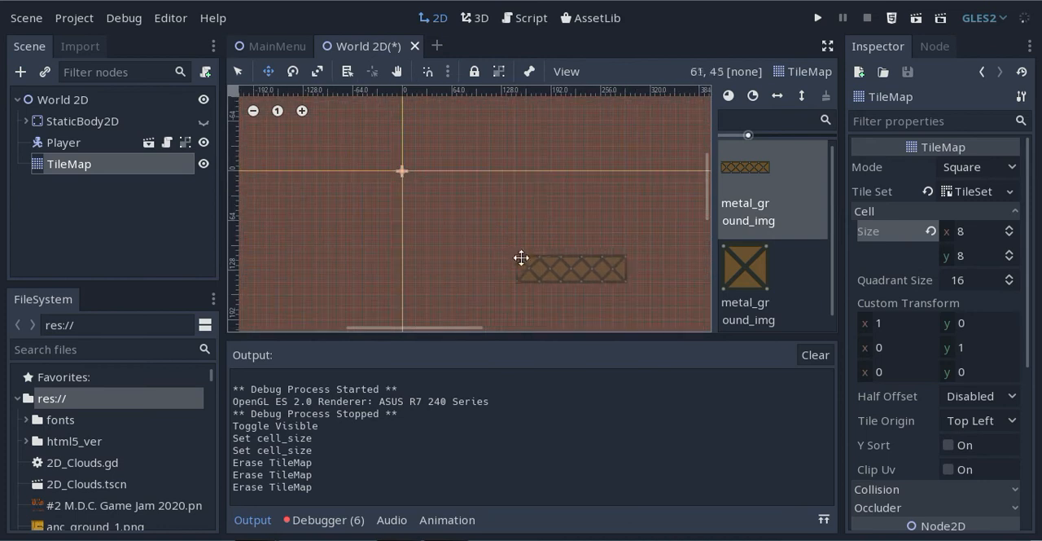
middle_click_drag(518, 247, 455, 132)
scroll(454, 178, "down", 7)
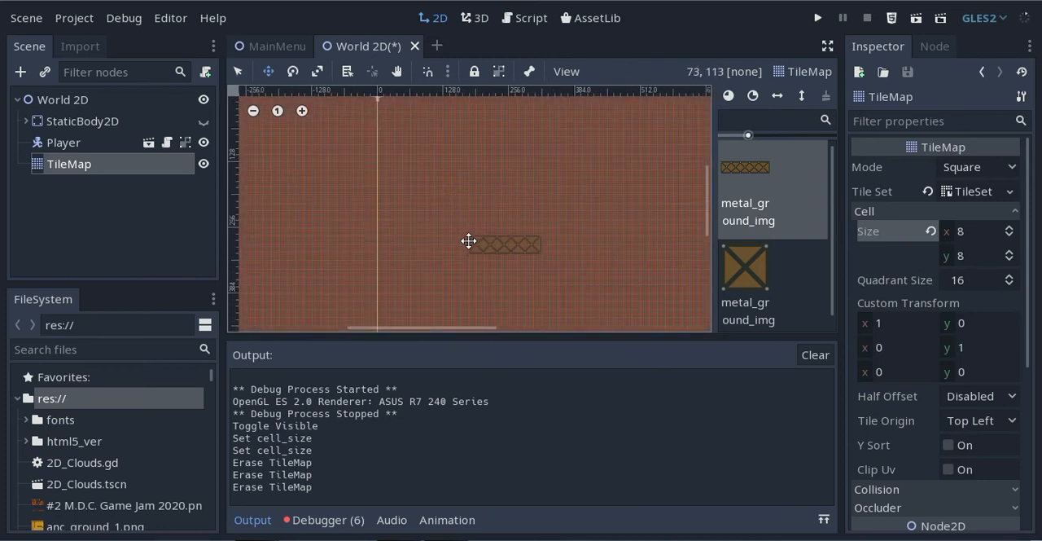
middle_click_drag(468, 241, 458, 144)
mouse_move(435, 235)
middle_mouse_down()
mouse_move(442, 277)
mouse_move(445, 159)
middle_mouse_up()
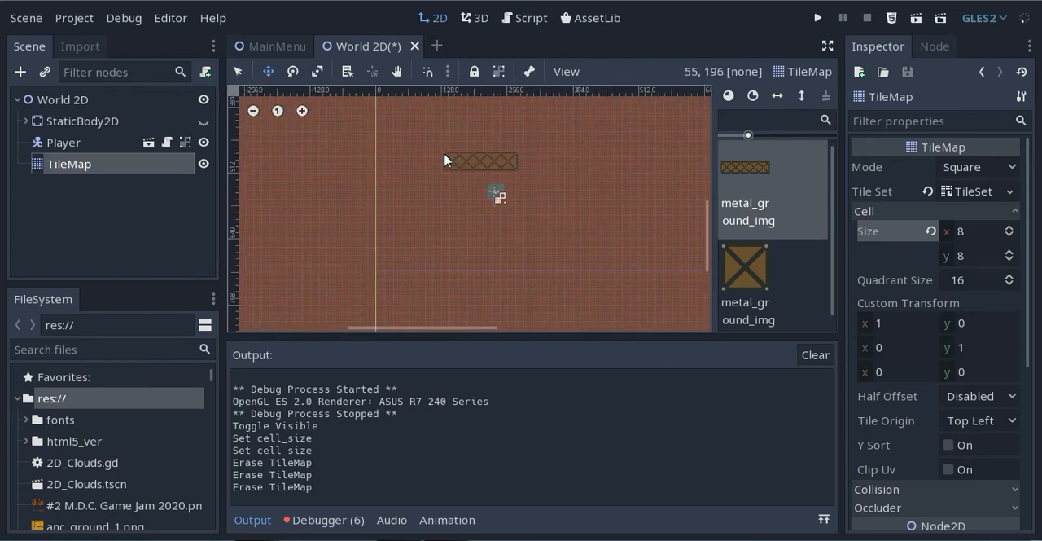
scroll(442, 235, "up", 4)
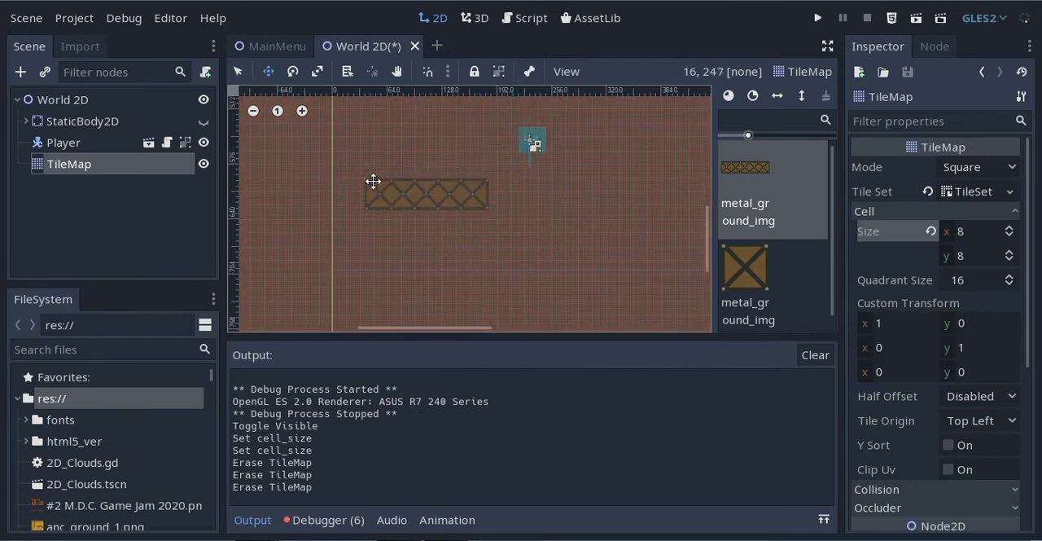
scroll(372, 175, "up", 4)
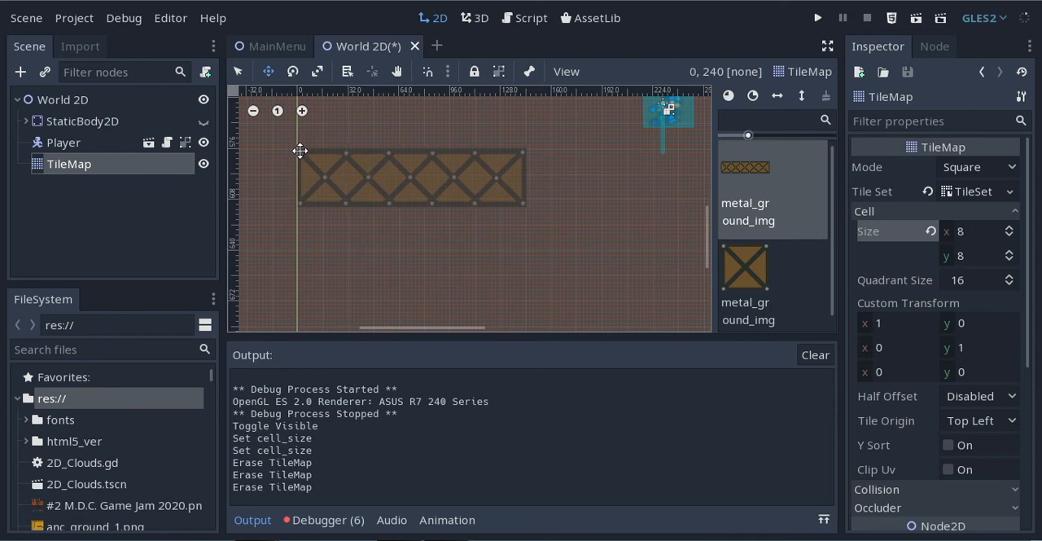
left_click(299, 151)
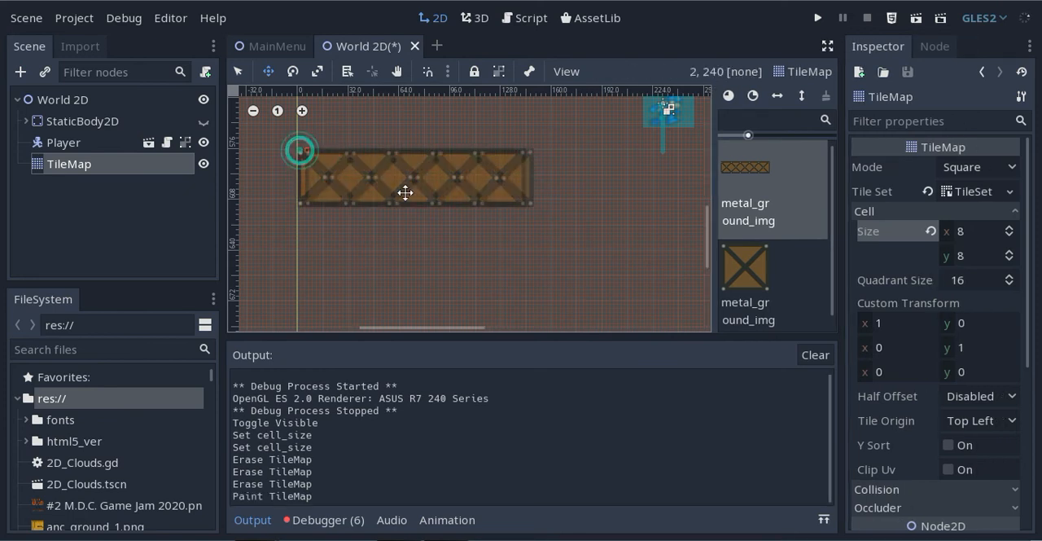
left_click(527, 152)
scroll(595, 204, "down", 2)
middle_click_drag(582, 164, 264, 202)
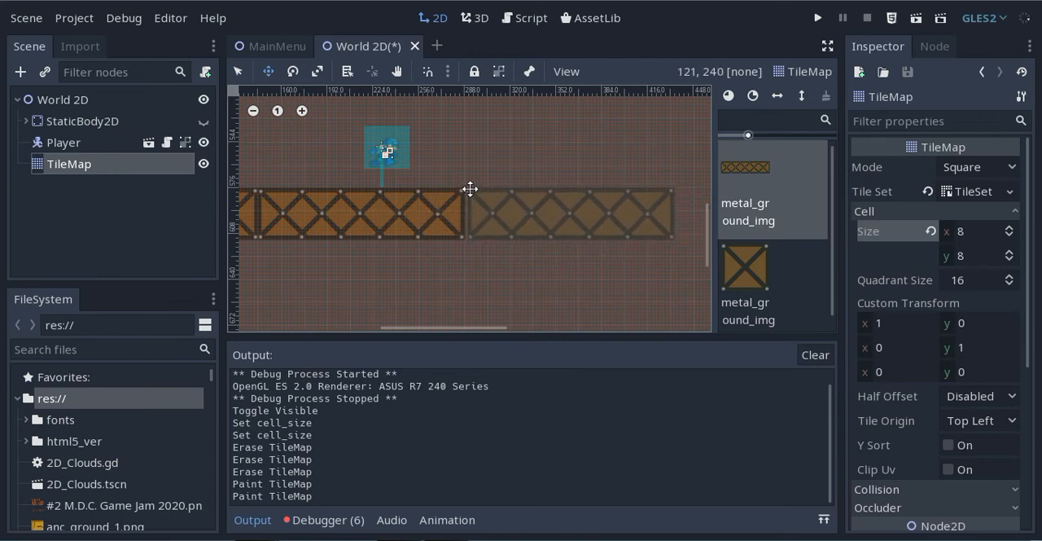
left_click(468, 187)
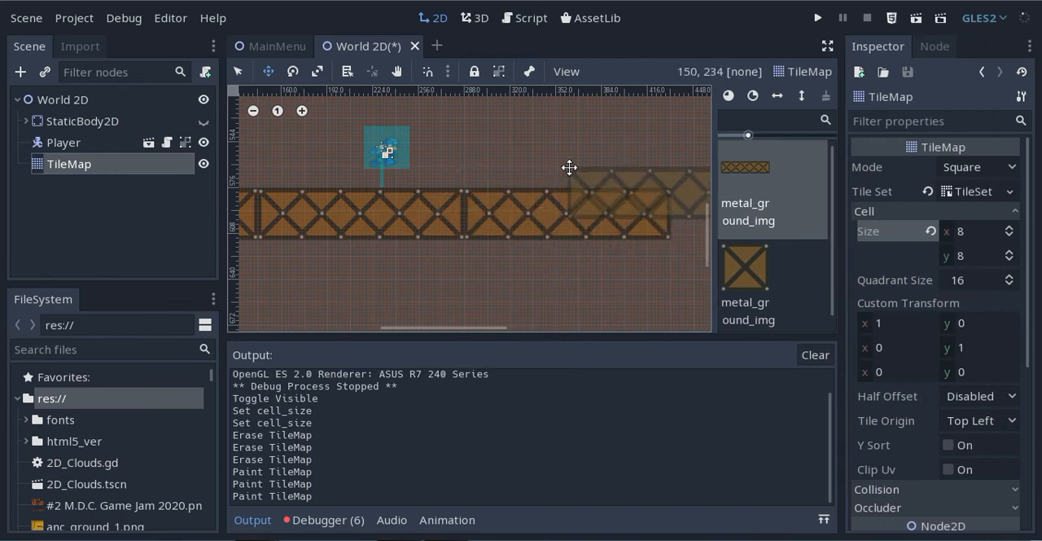
Run the World 2D scene and test the Player walking and jumping on the three-tile ground, closing the game when done
scroll(575, 151, "down", 1)
middle_click_drag(575, 151, 468, 176)
scroll(470, 168, "down", 3)
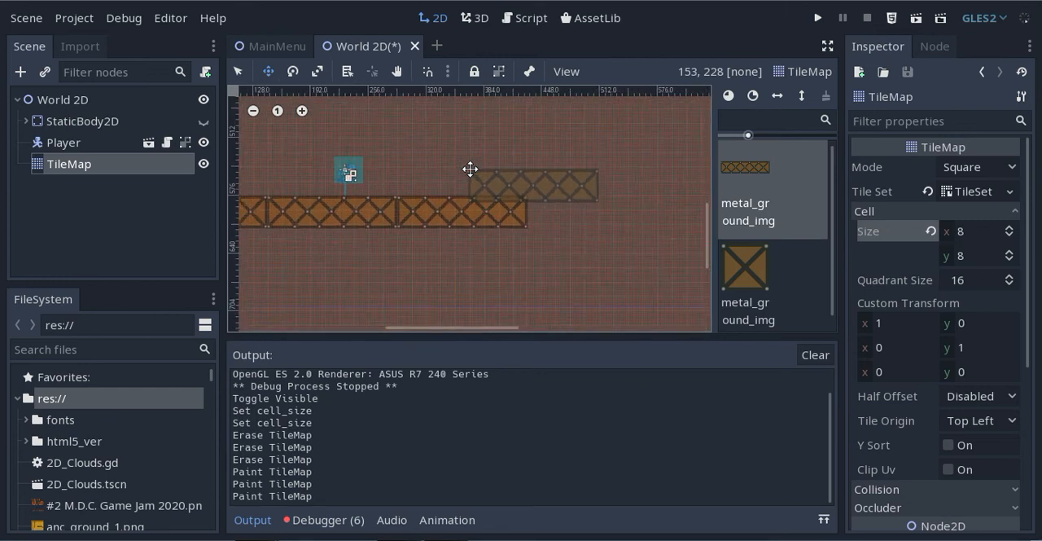
scroll(470, 169, "down", 9)
middle_click_drag(476, 154, 482, 226)
left_click(917, 18)
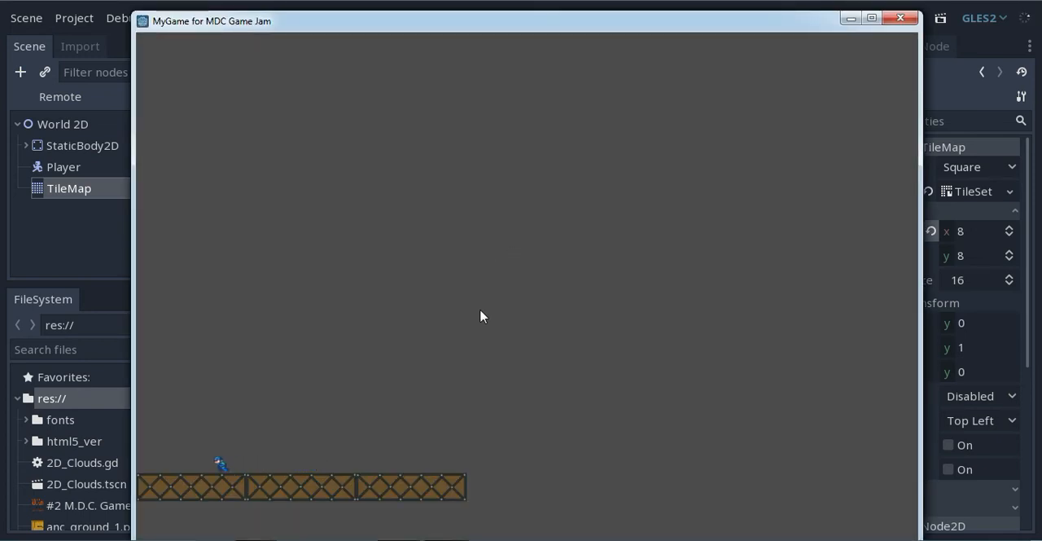
key("Left")
key("Right")
key("Up")
key("Right")
key("Left")
left_click(899, 19)
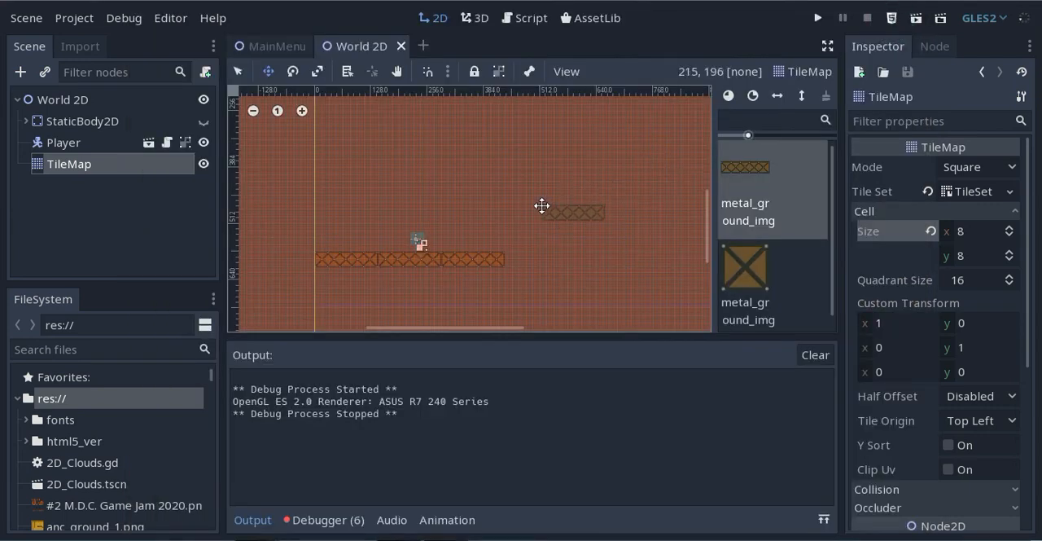
Paint a sunken ground section directly below the existing ground's far end: a square metal tile, a long tile and another square tile
left_click(745, 272)
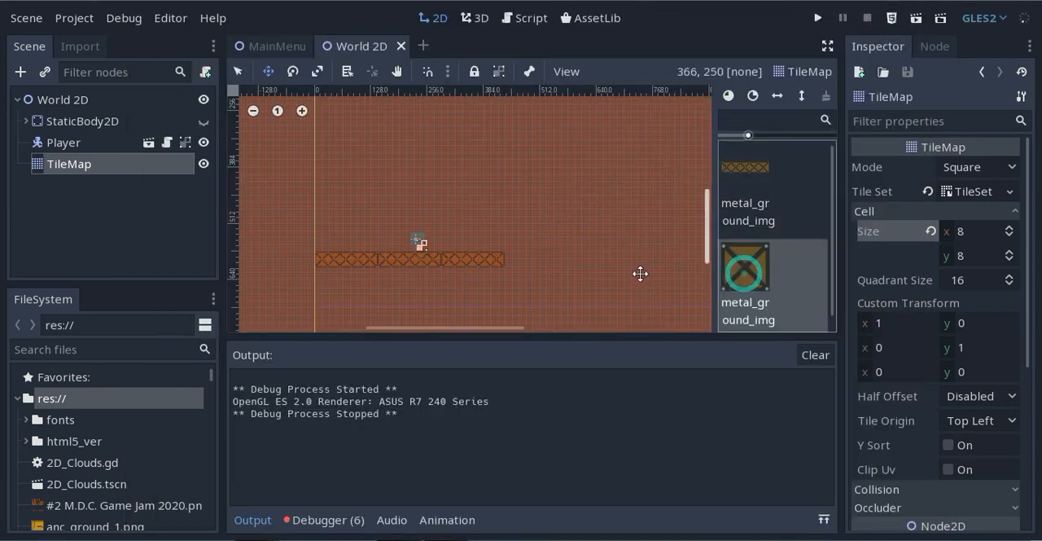
scroll(541, 282, "up", 5)
scroll(513, 273, "up", 3)
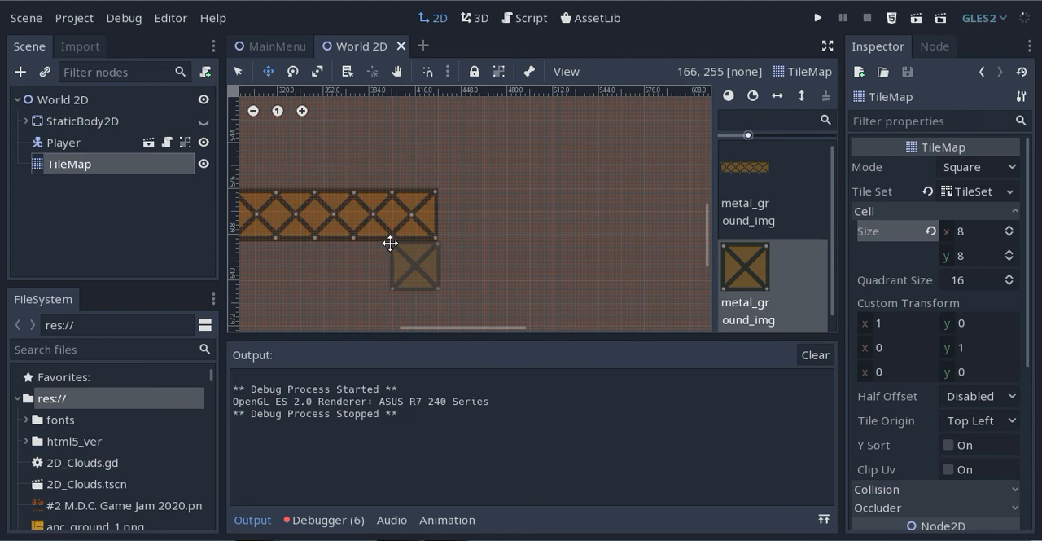
left_click(390, 244)
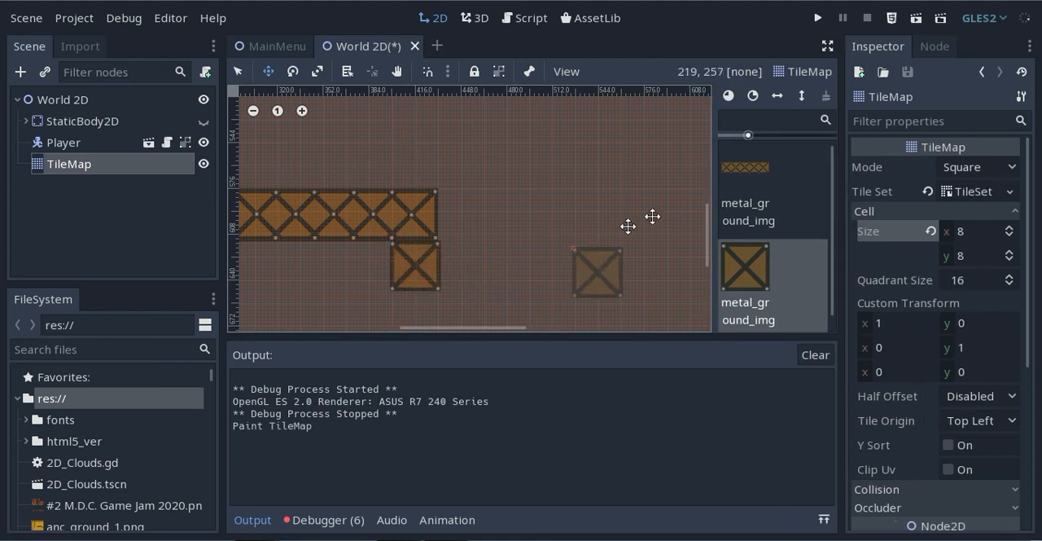
left_click(738, 174)
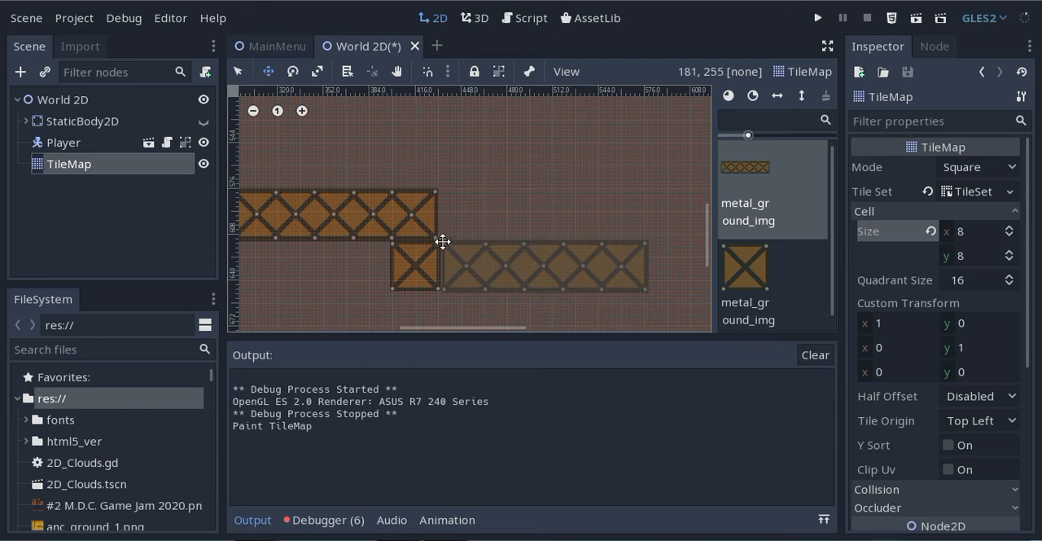
left_click(442, 242)
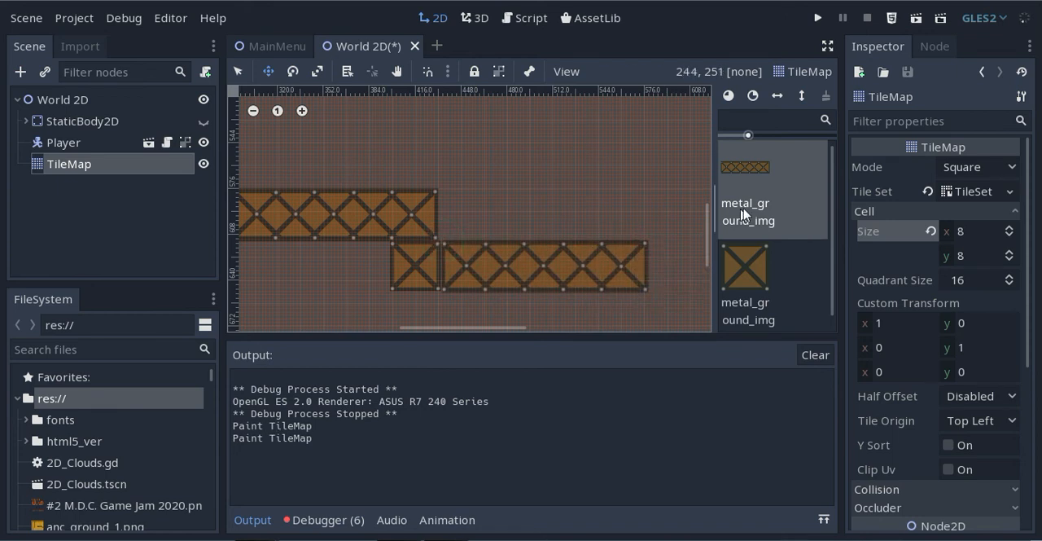
left_click(757, 268)
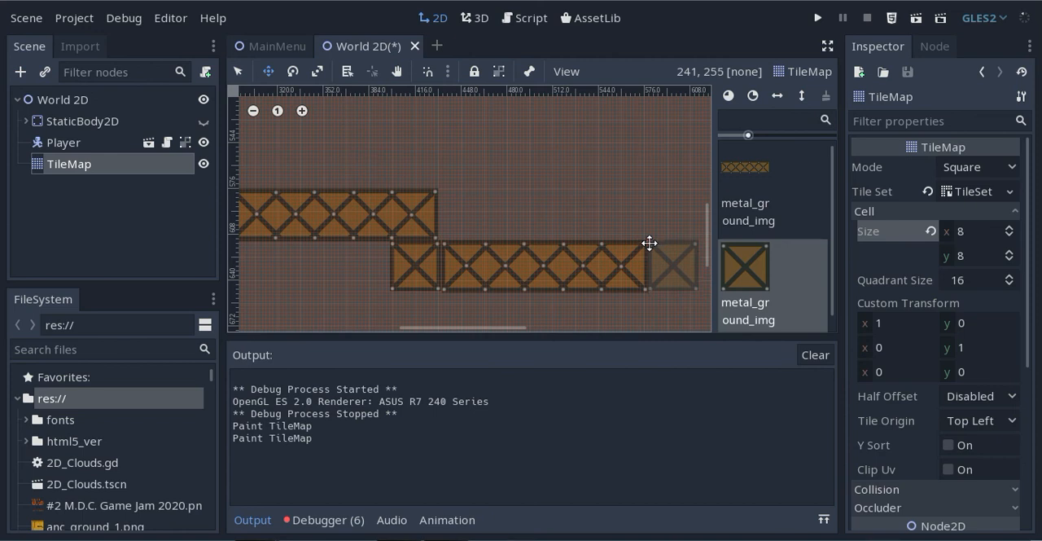
left_click(649, 243)
Continue the ground at its original height beyond the sunken section with three long metal tiles and one square end tile
left_click(746, 167)
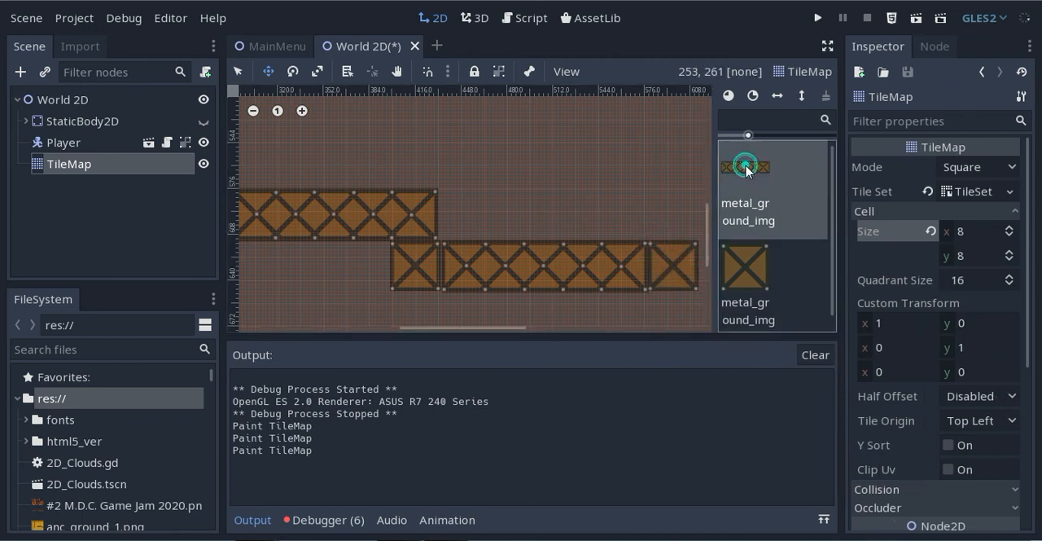
left_click(650, 190)
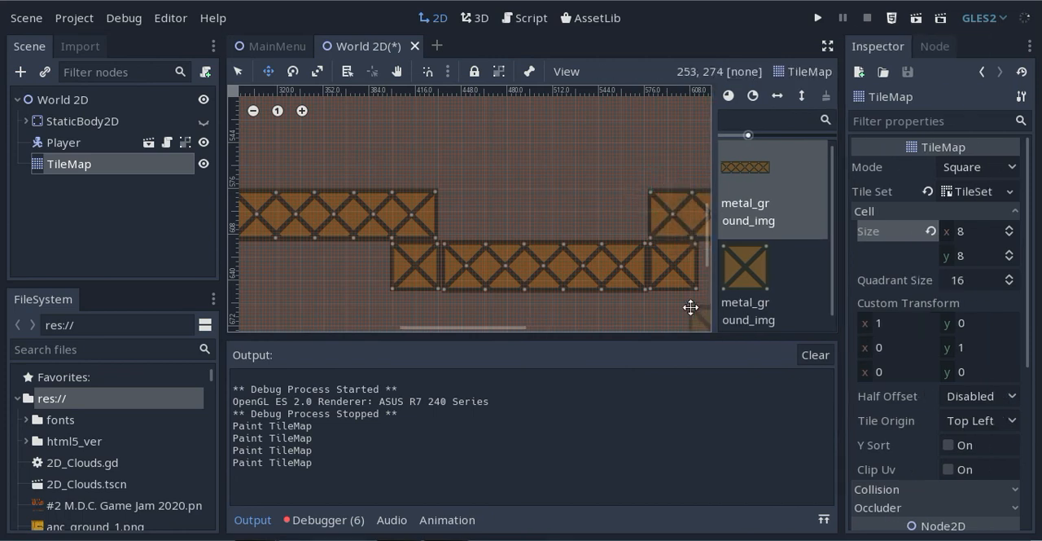
middle_click_drag(621, 171, 474, 170)
scroll(474, 170, "down", 5)
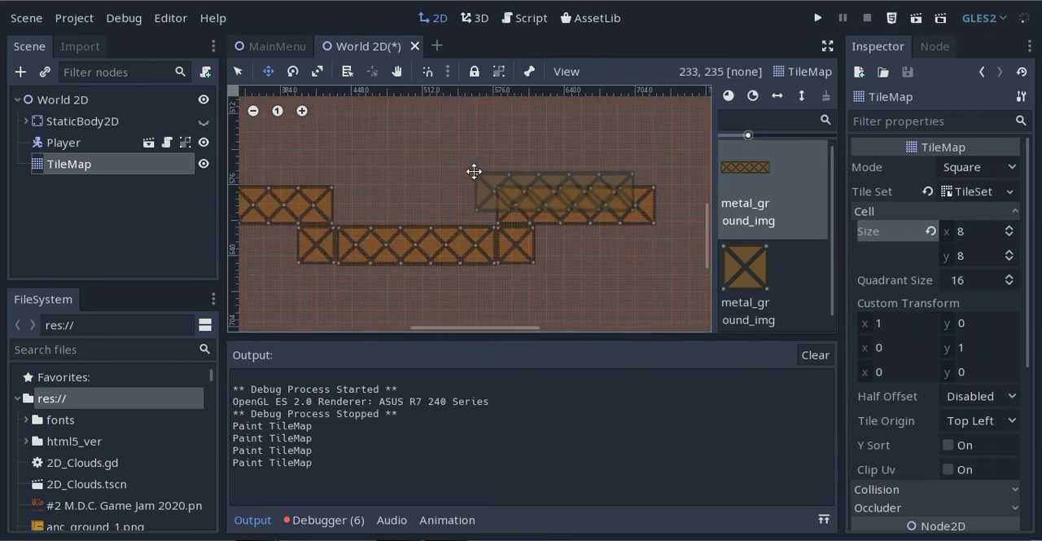
middle_click_drag(559, 139, 440, 222)
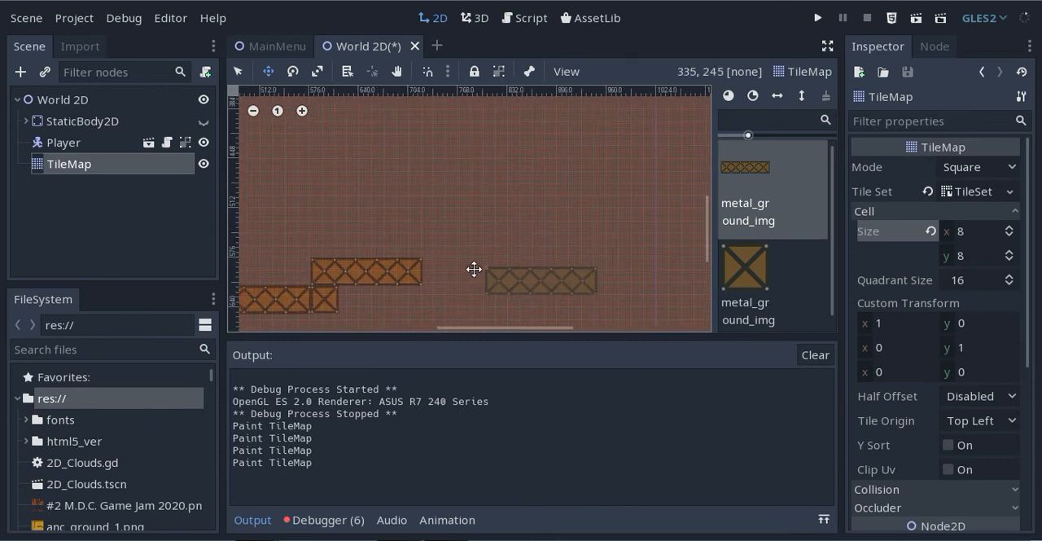
scroll(463, 272, "up", 1)
scroll(464, 271, "up", 1)
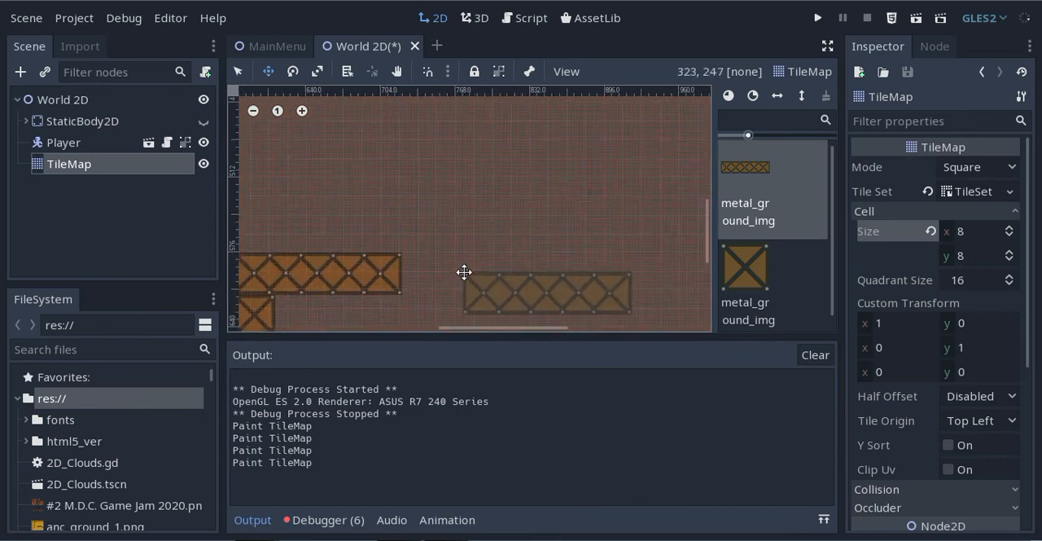
left_click(396, 252)
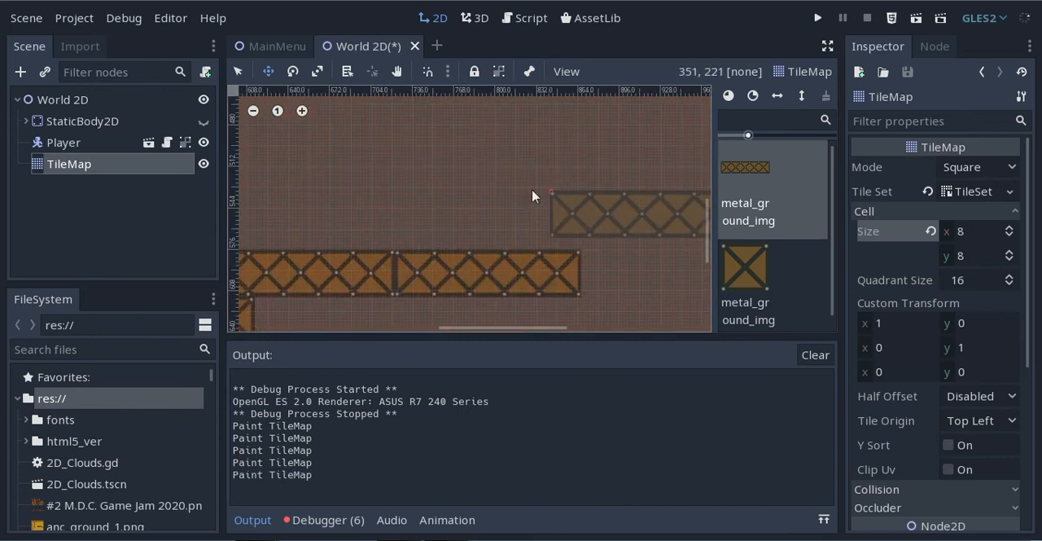
middle_click_drag(541, 194, 353, 190)
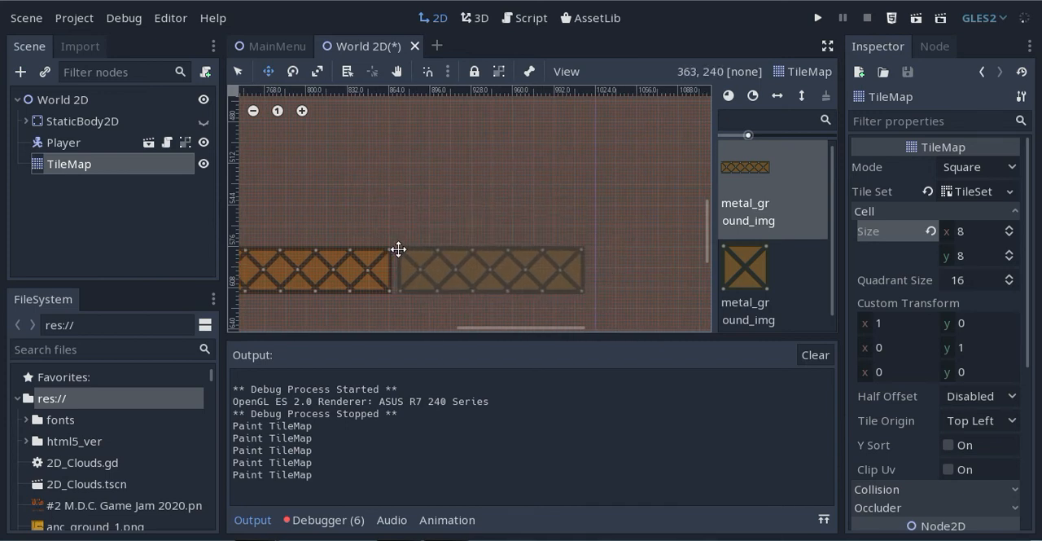
left_click(395, 248)
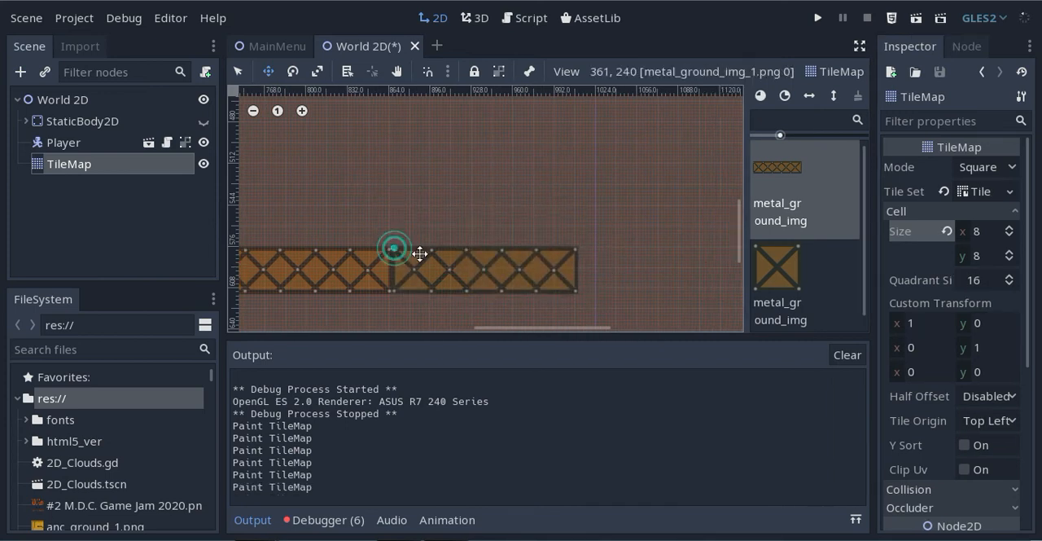
left_click(742, 267)
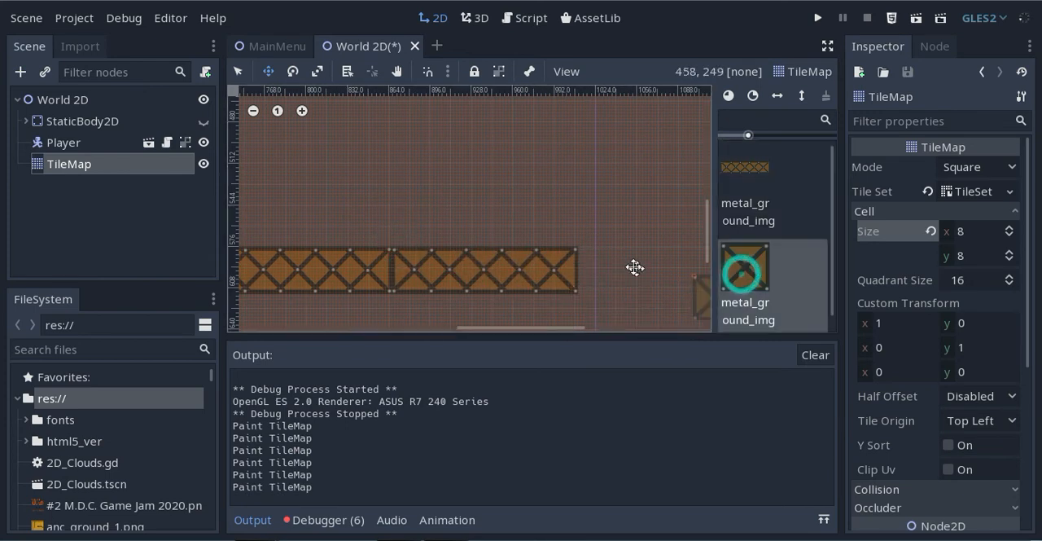
left_click(579, 248)
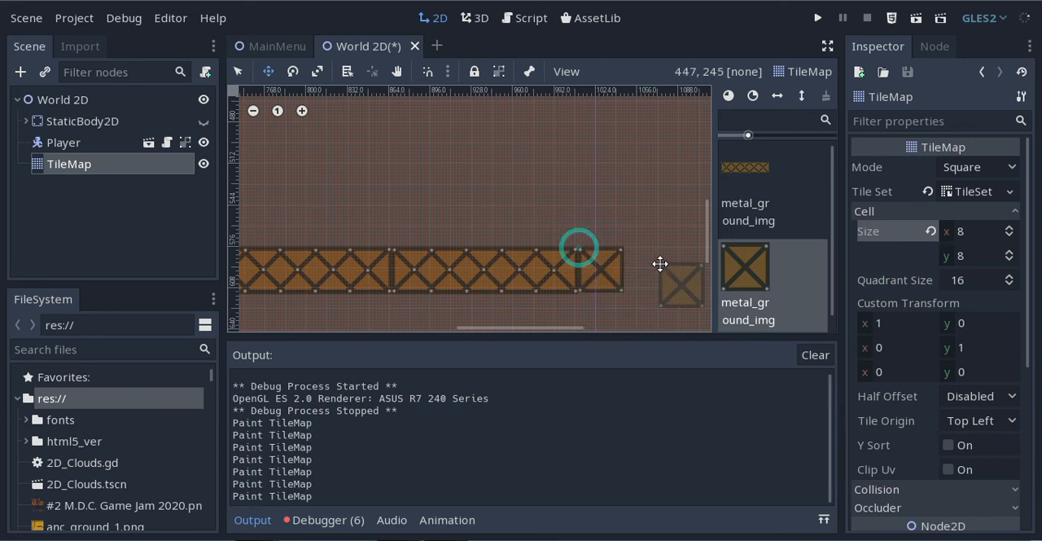
Save and run the World 2D scene, testing the Player's walking and jumping across the sunken section, and close the game
scroll(456, 216, "down", 2)
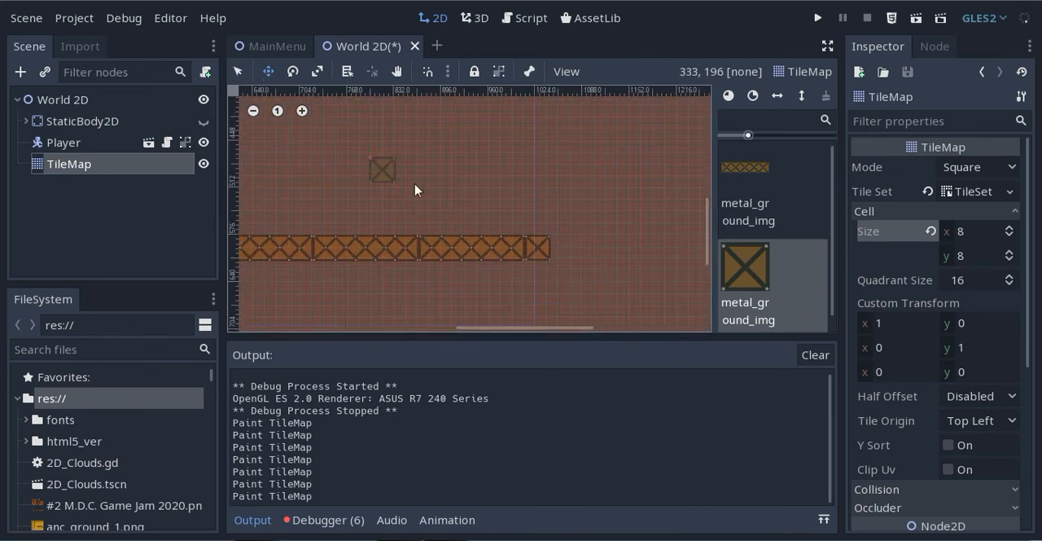
middle_click_drag(380, 168, 507, 191)
key("ctrl+s")
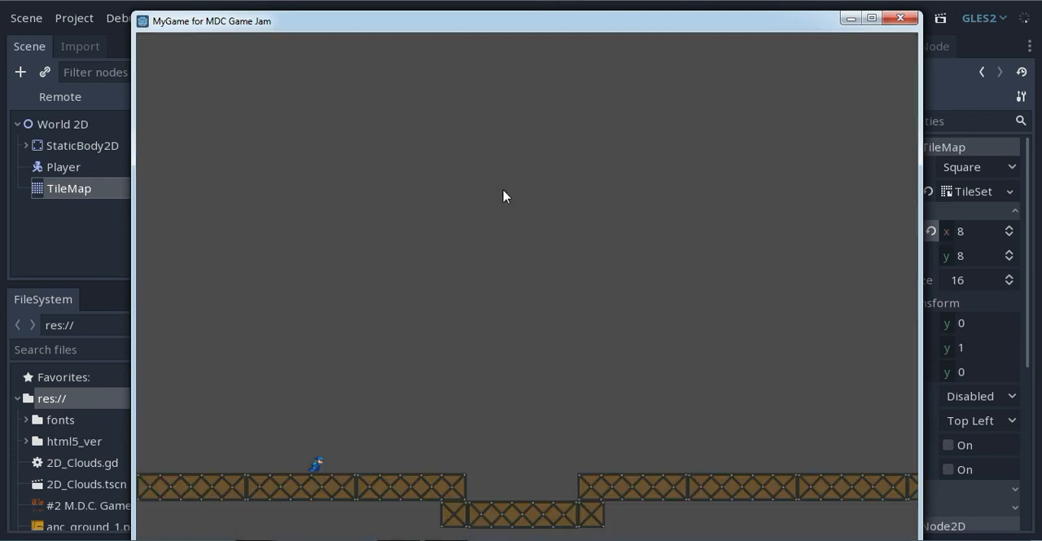
key("Left")
key("Right")
key("Up")
key("Up")
key("Left")
key("Right")
key("Right")
key("Up")
key("Right")
key("Left")
key("Up")
key("Right")
left_click(900, 17)
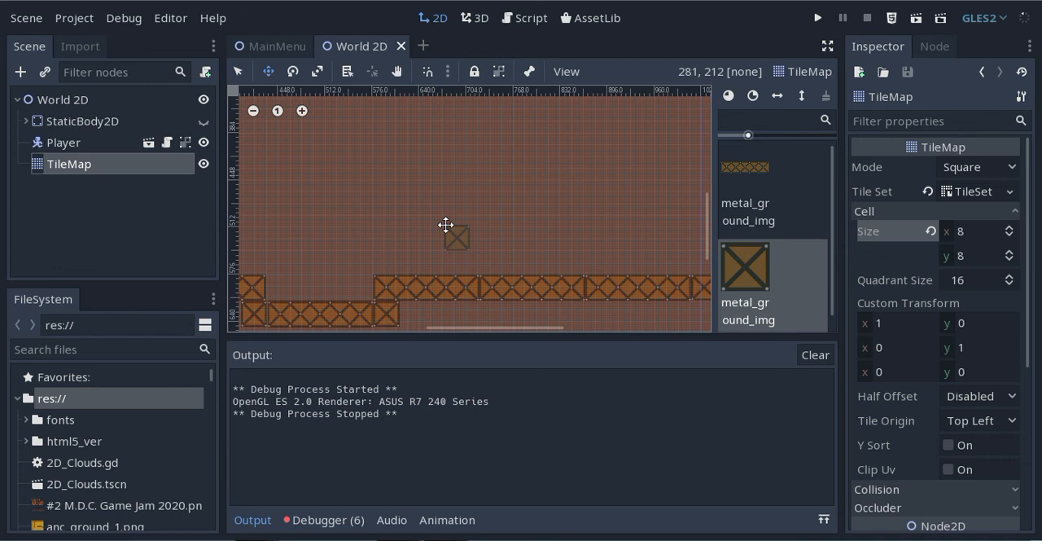
scroll(446, 225, "down", 4)
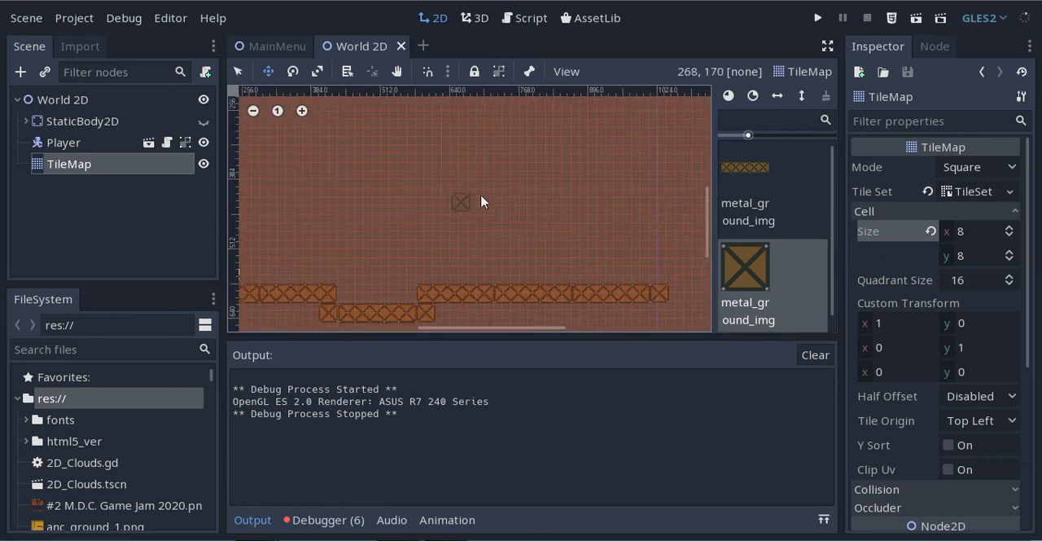
middle_click_drag(480, 202, 499, 208)
scroll(480, 191, "down", 7)
middle_click_drag(444, 163, 456, 186)
scroll(456, 185, "down", 1)
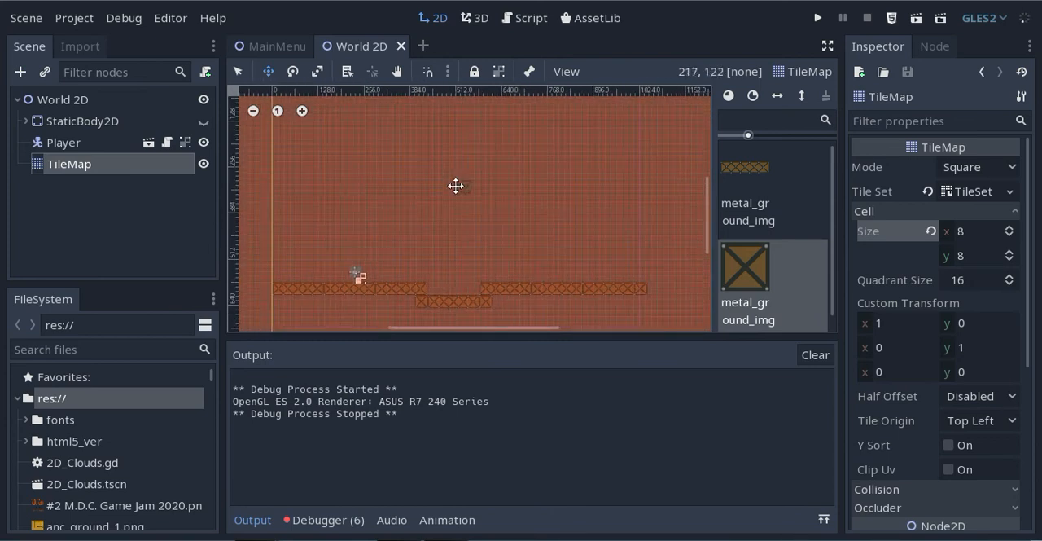
scroll(456, 184, "down", 3)
middle_click_drag(482, 140, 464, 164)
scroll(464, 163, "up", 1)
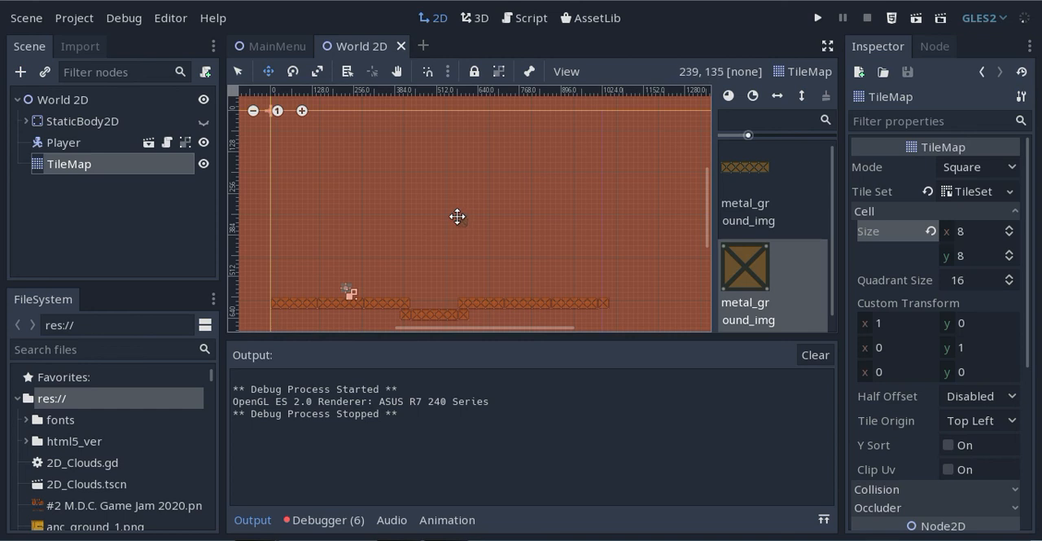
Enable Visible Collision Shapes for debug runs and check that the option is active
left_click(121, 20)
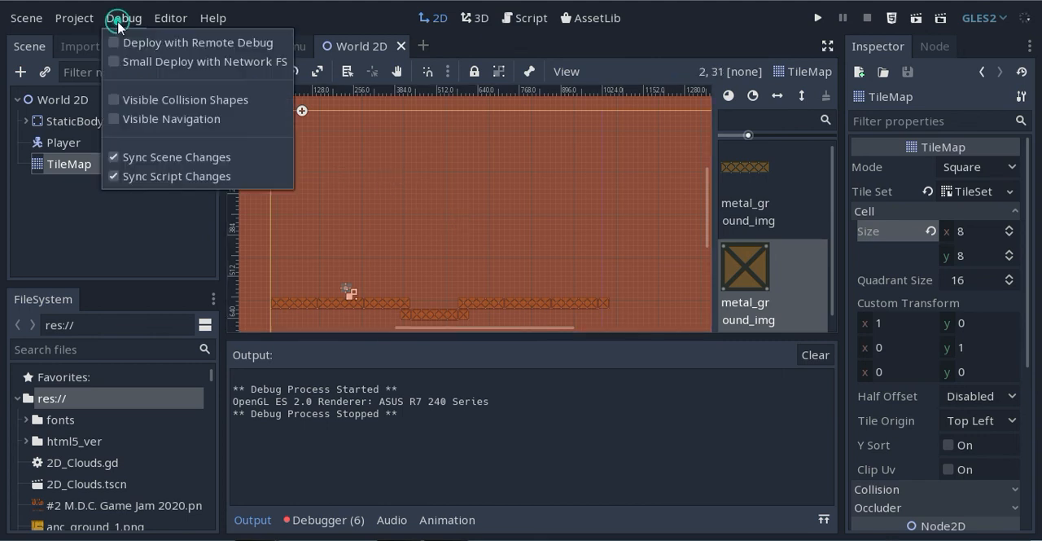
left_click(143, 100)
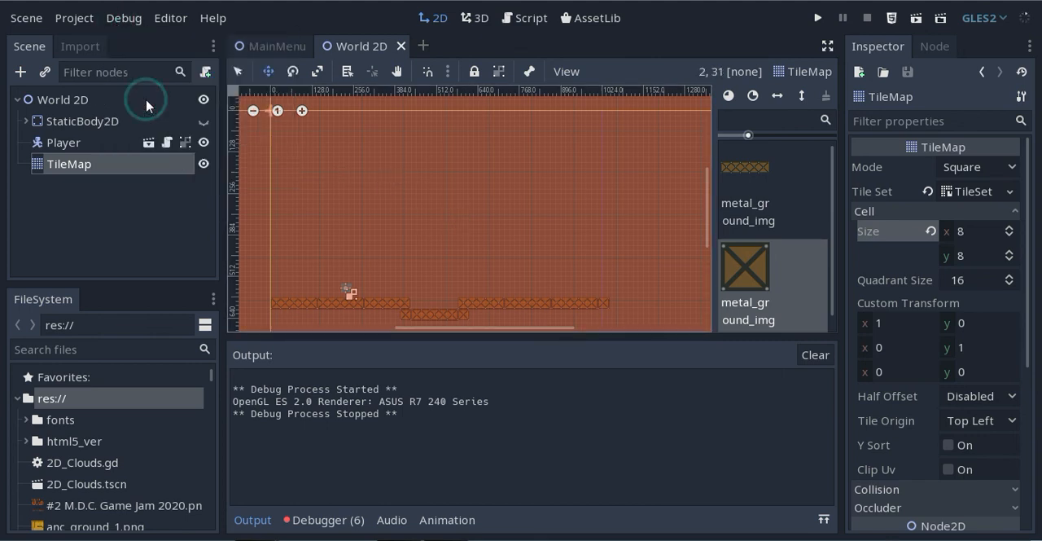
left_click(127, 22)
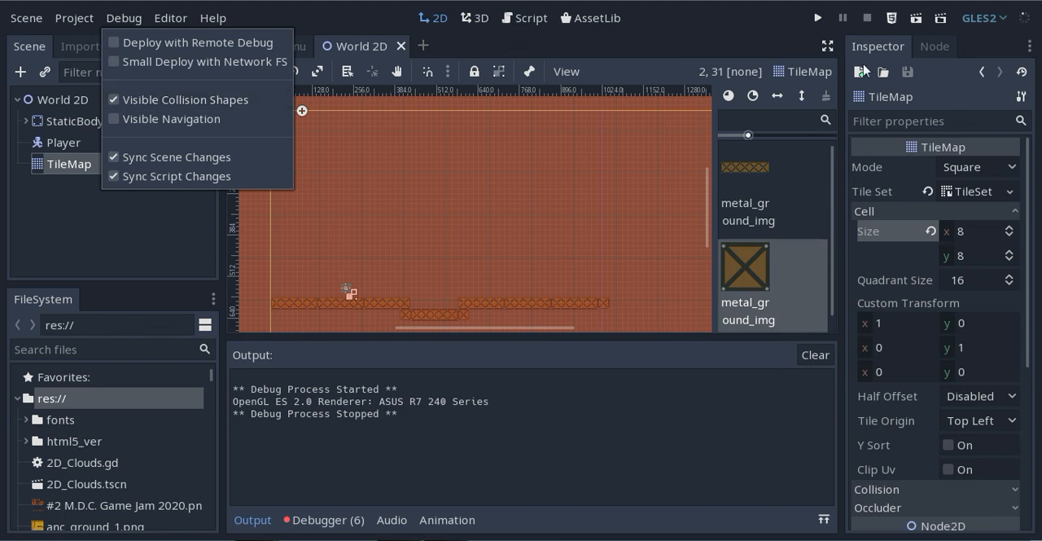
left_click(921, 23)
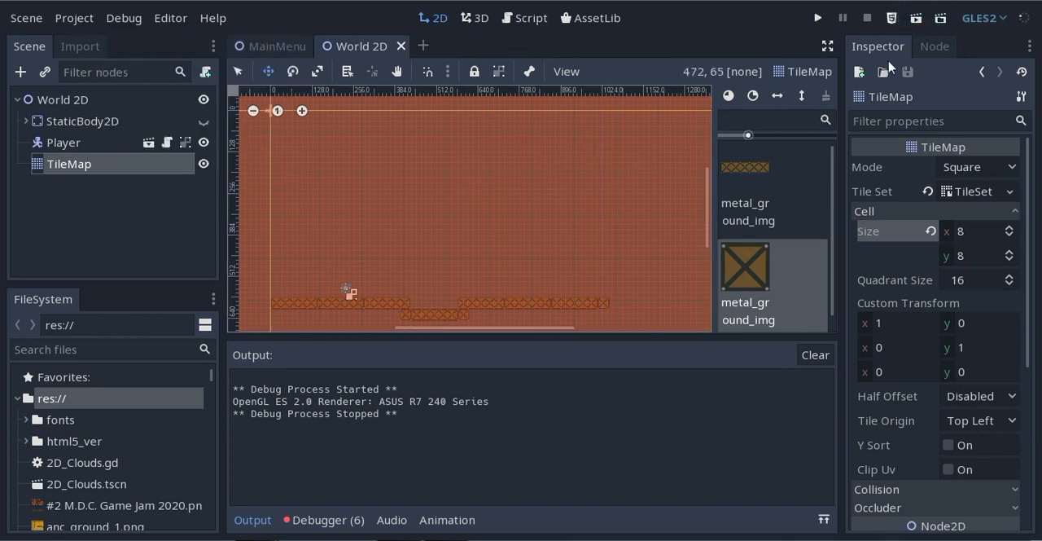
Run the World 2D scene with collision shapes shown, test the Player's walking and jumping across the sunken section, and close the game
left_click(916, 19)
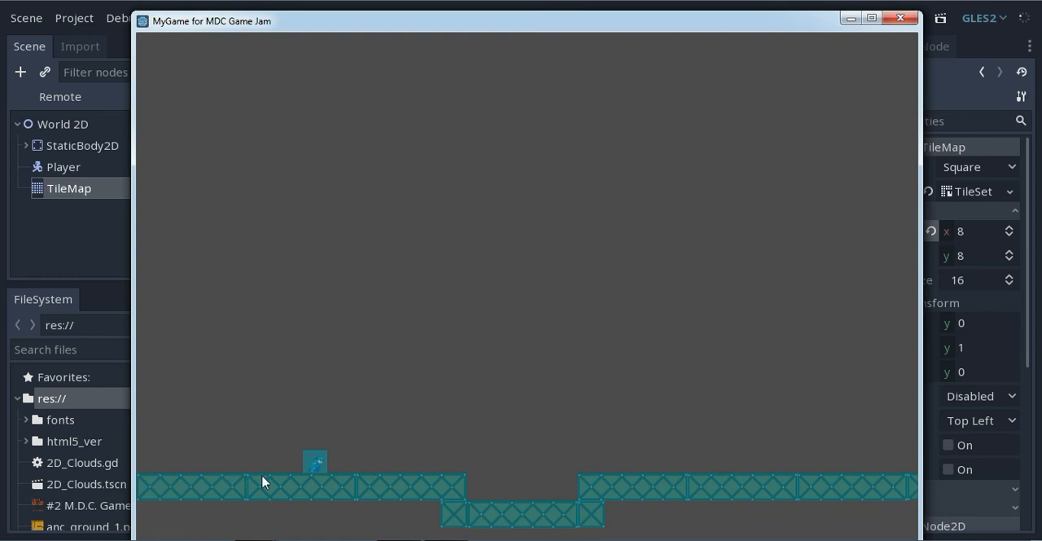
key("Left")
key("Left")
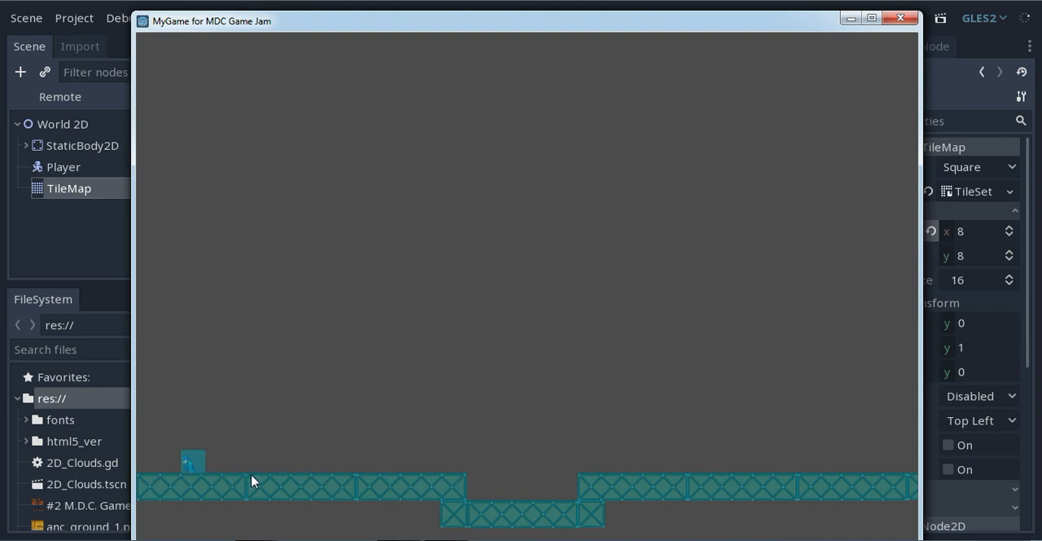
key("Right")
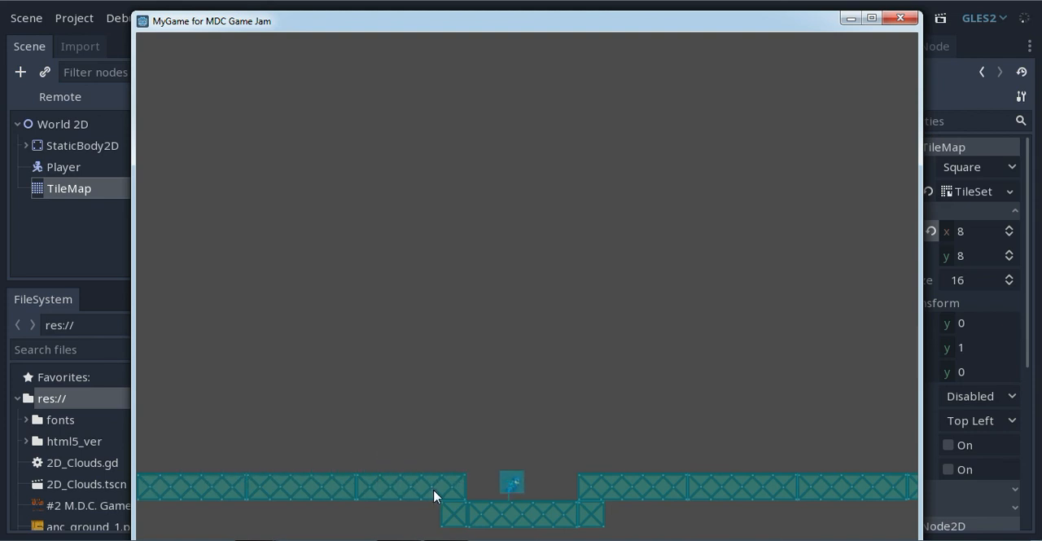
key("Left")
key("Right")
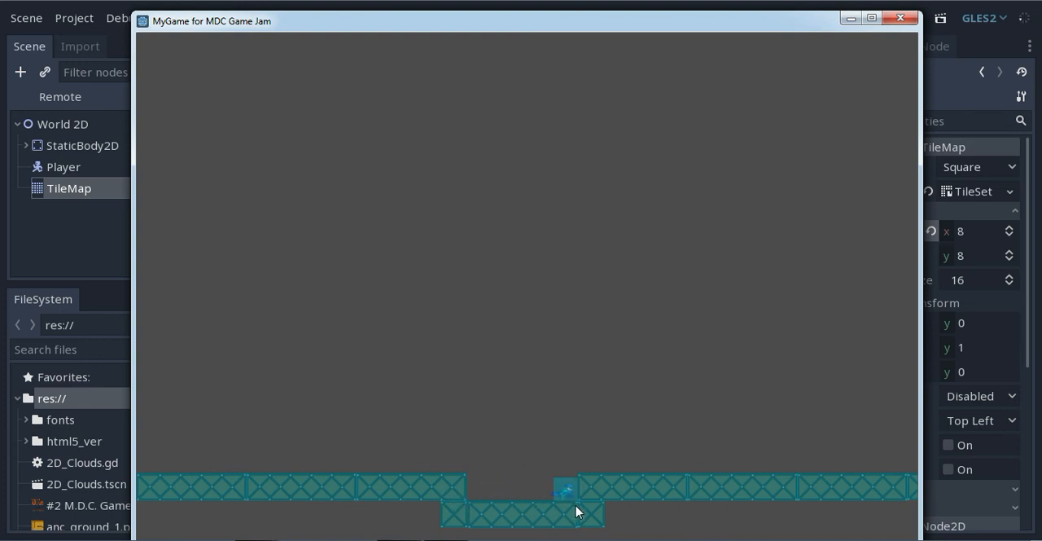
key("Up")
key("Left")
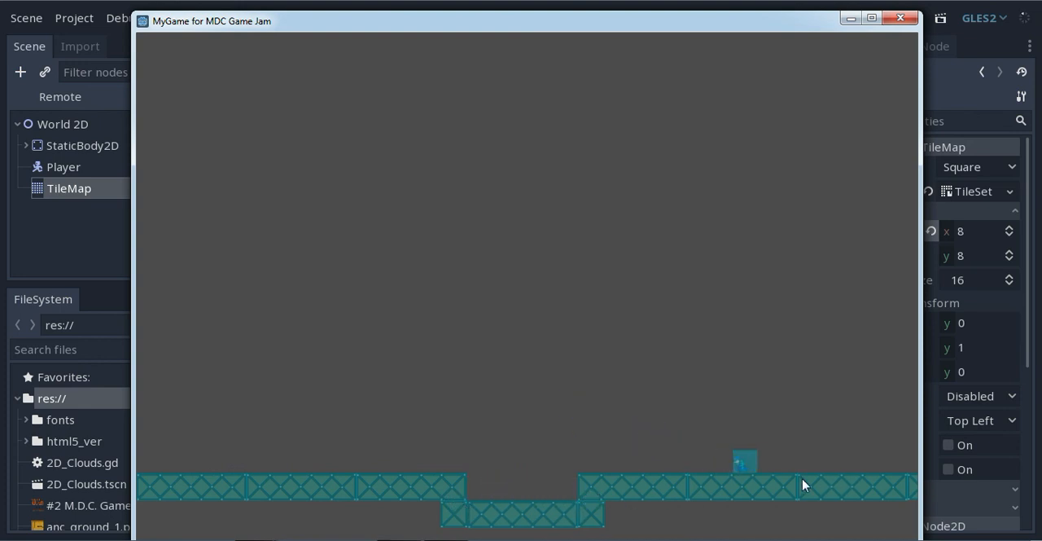
key("Up")
key("Left")
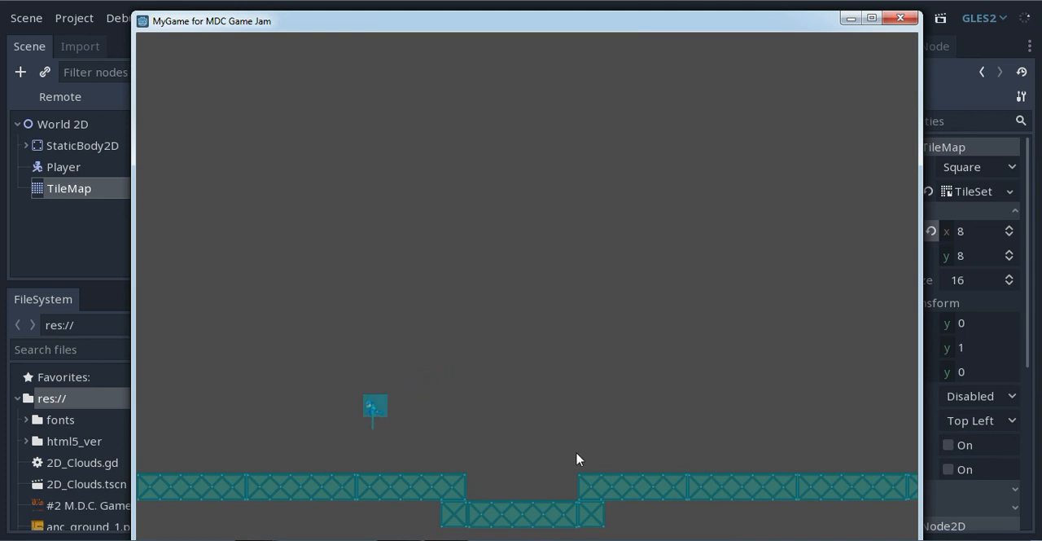
key("Right")
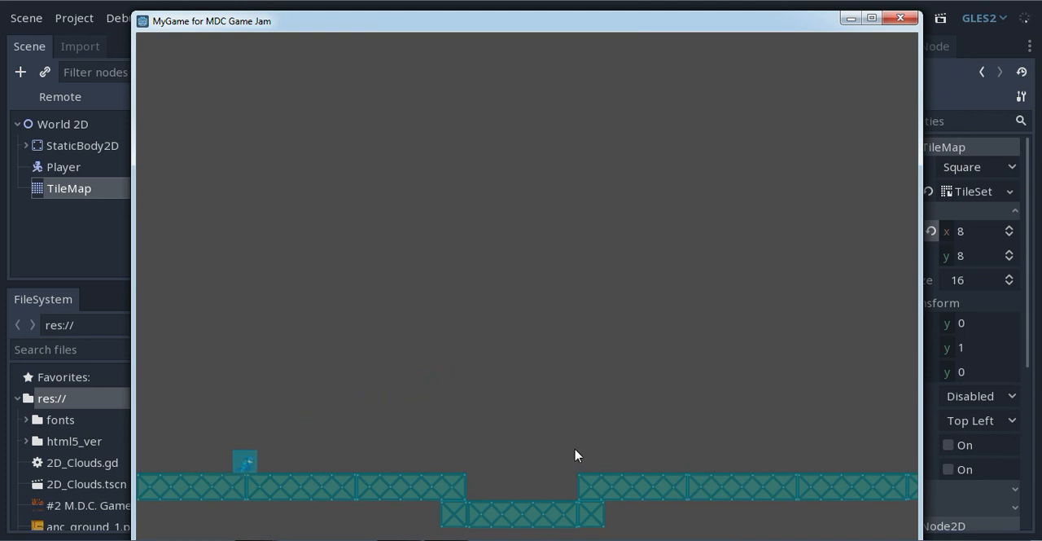
key("Left")
key("Right")
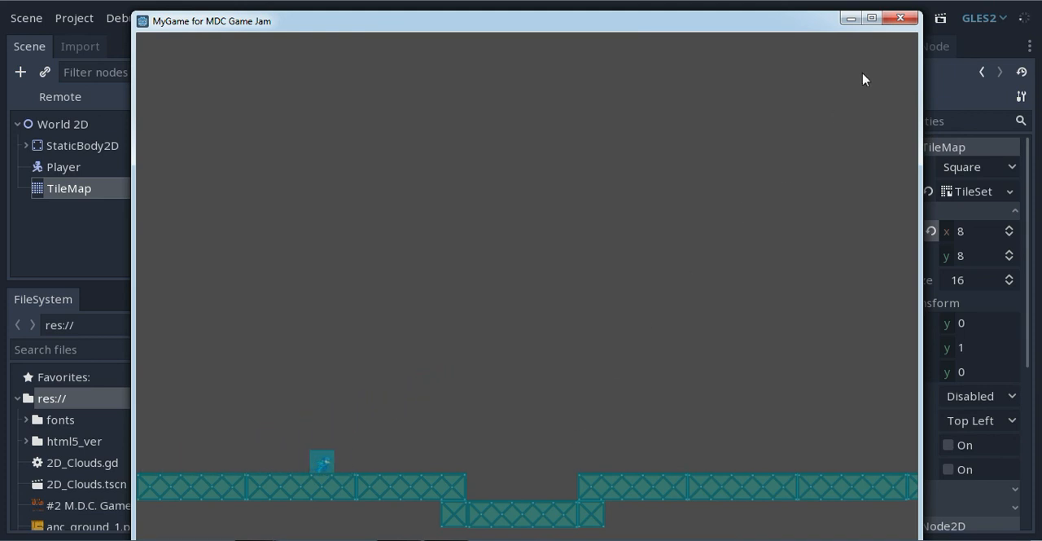
left_click(898, 19)
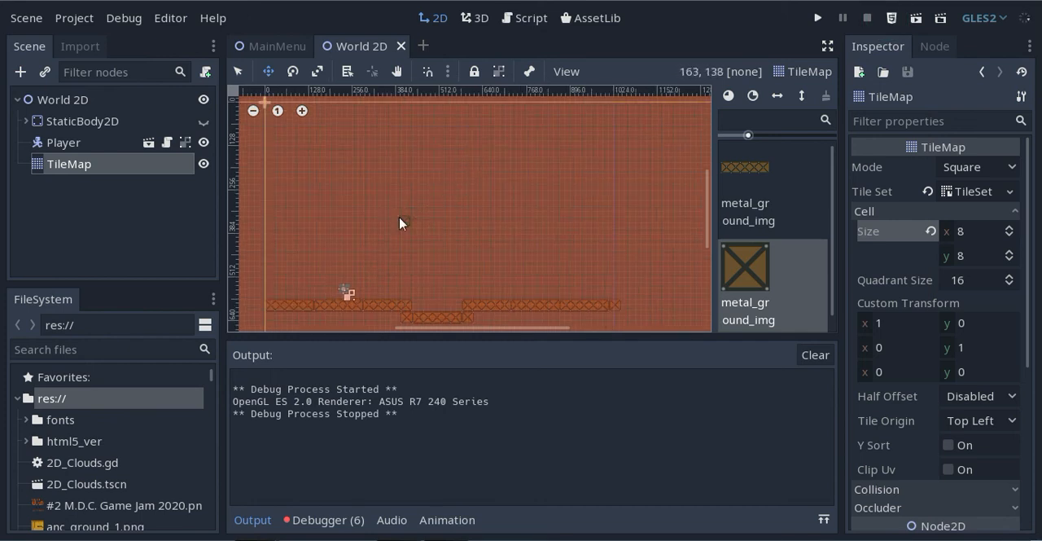
Paint a square metal tile slightly above ground level against the first ground section's end, over the sunken section
middle_click_drag(402, 223, 481, 133)
scroll(447, 203, "up", 8)
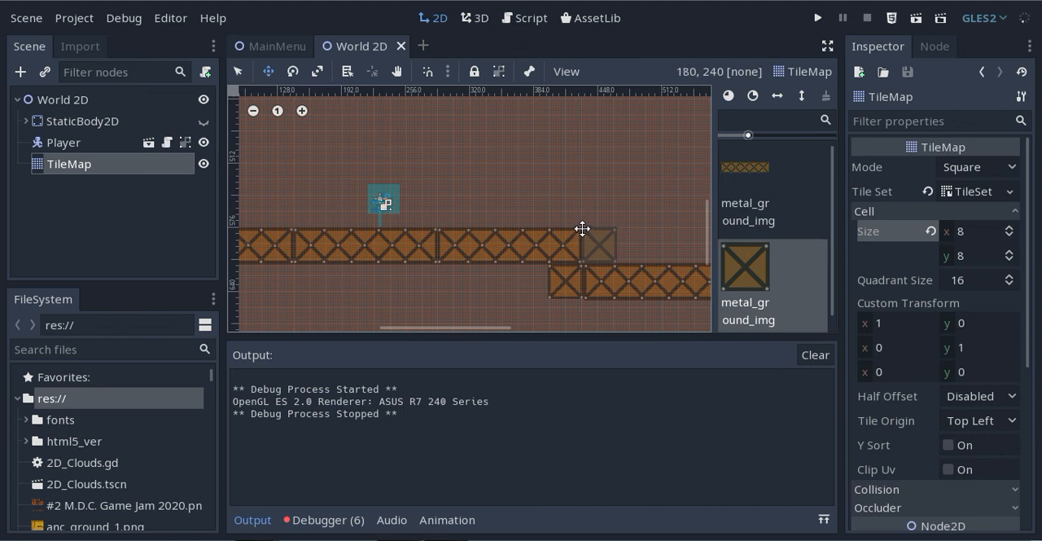
left_click(584, 228)
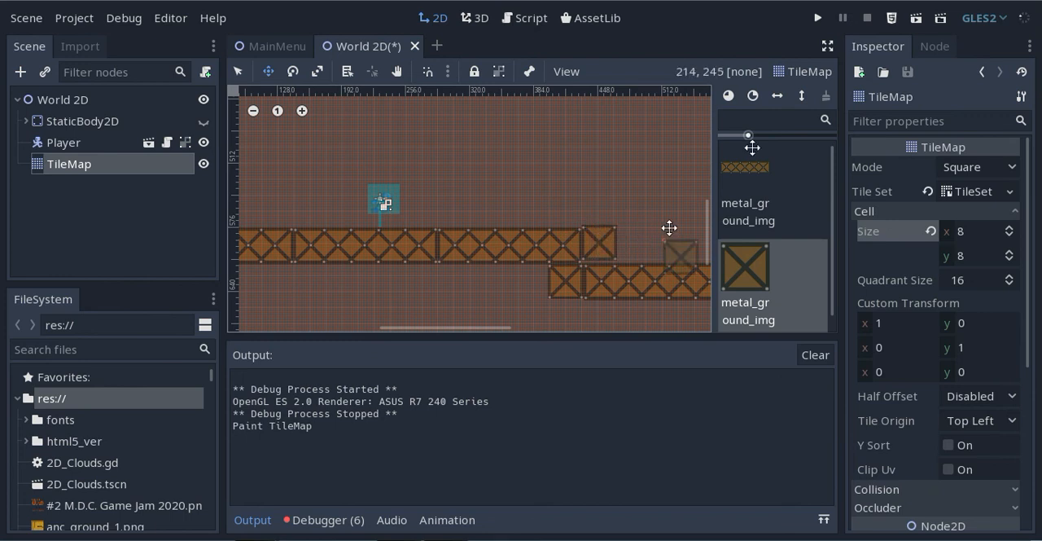
Run the scene again, walk the Player back and forth against the slightly raised square tile, test a jump there, and close the game
left_click(916, 19)
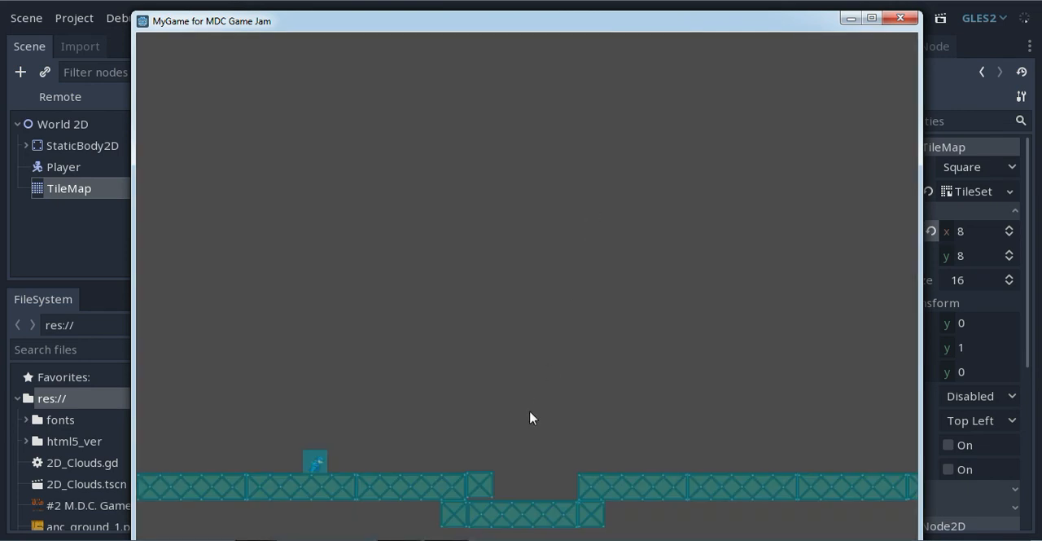
key("Right")
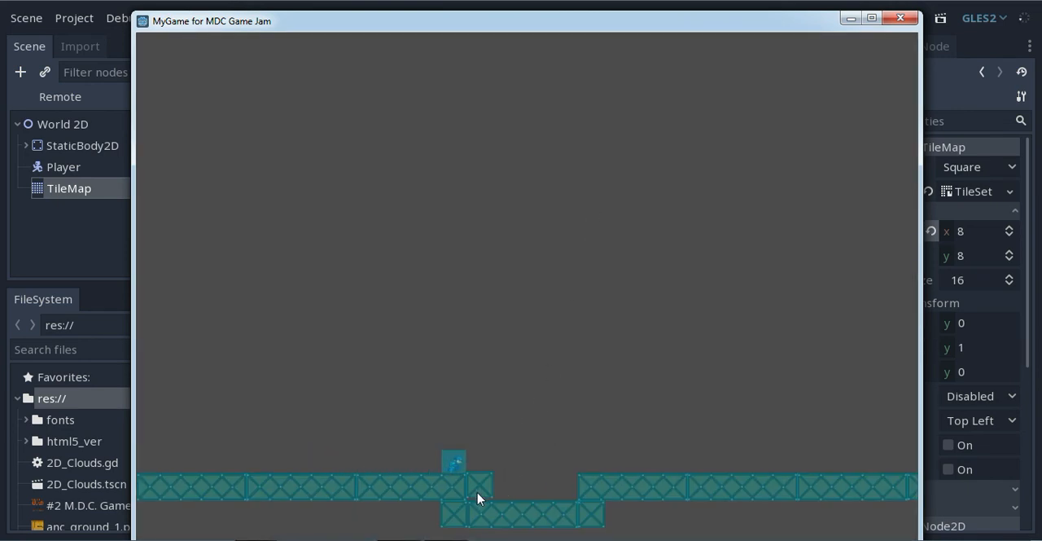
key("Left")
key("Right")
key("Left")
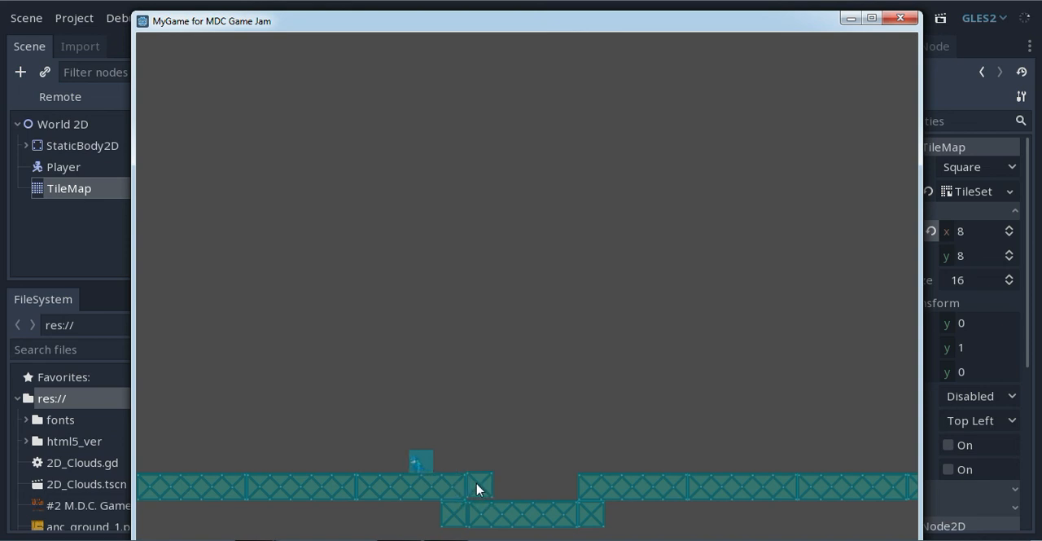
key("Right")
key("Left")
key("Right")
key("Up")
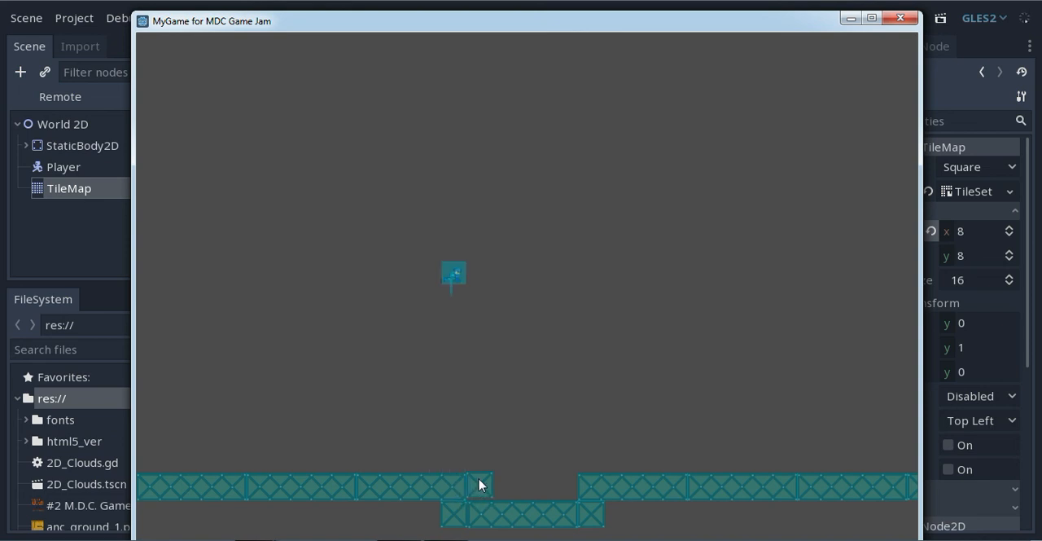
key("Left")
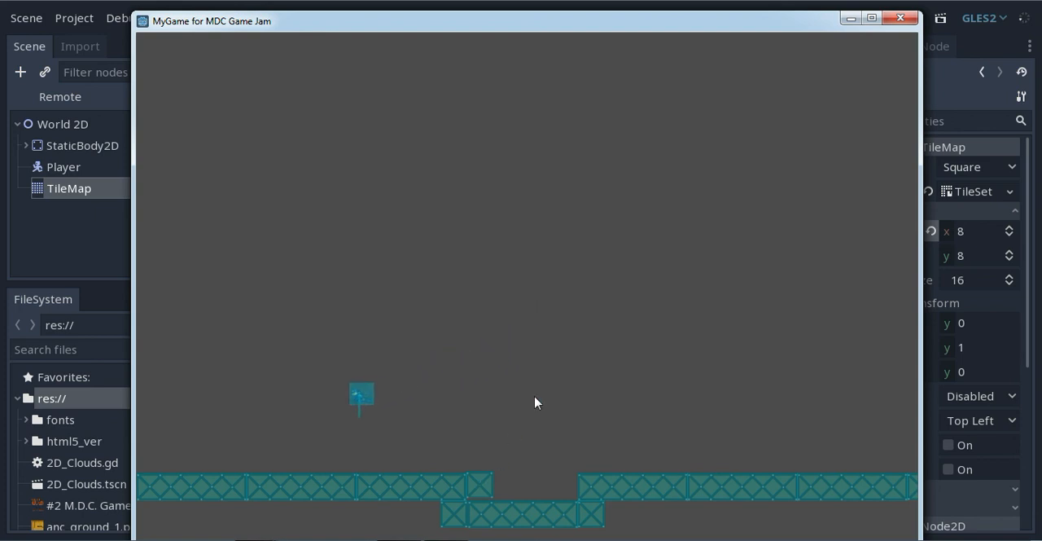
left_click(910, 20)
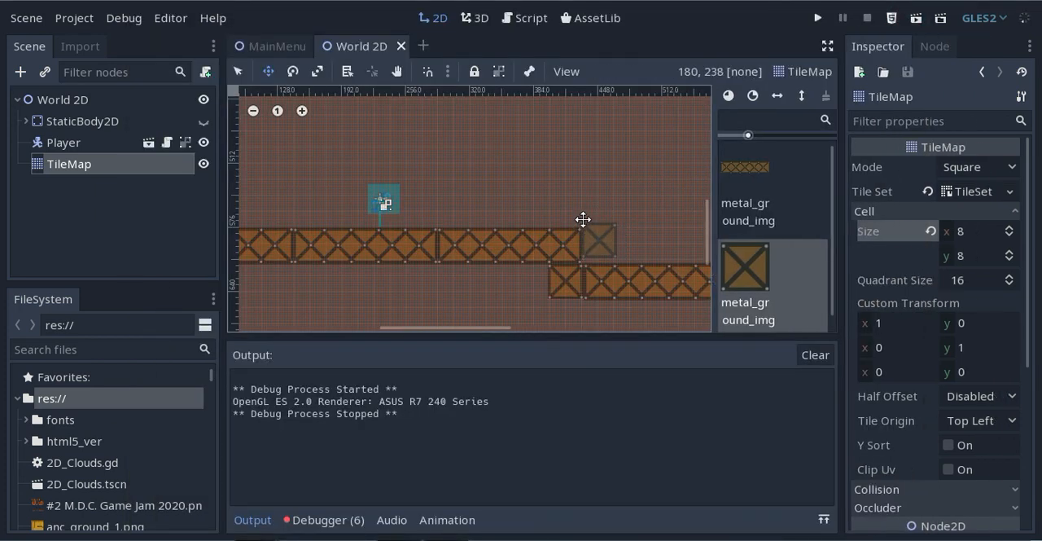
Erase the slightly raised square tile from the end of the first ground section
right_click(583, 222)
middle_click_drag(549, 183, 553, 193)
scroll(551, 196, "down", 3)
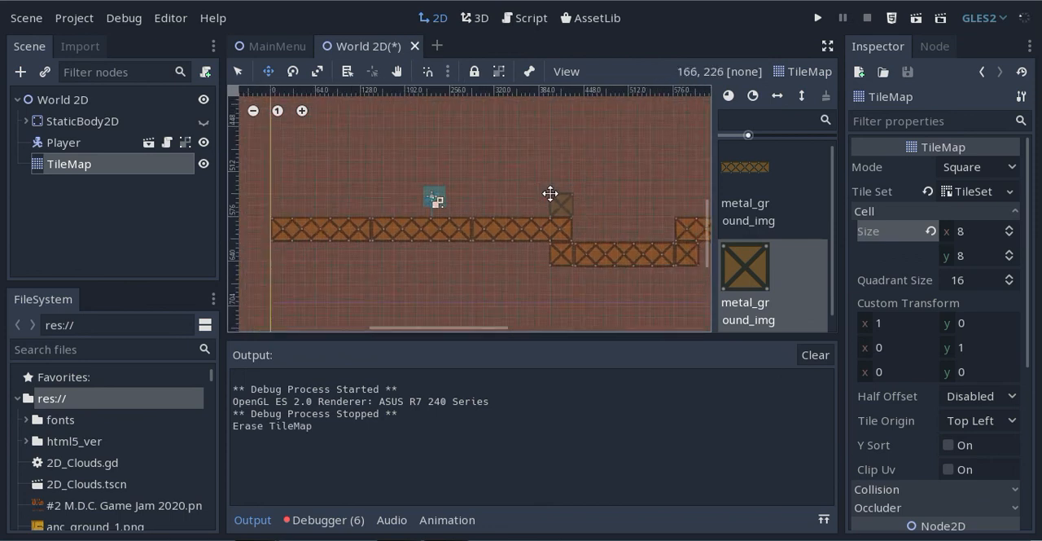
middle_click_drag(482, 195, 458, 204)
scroll(497, 185, "down", 10)
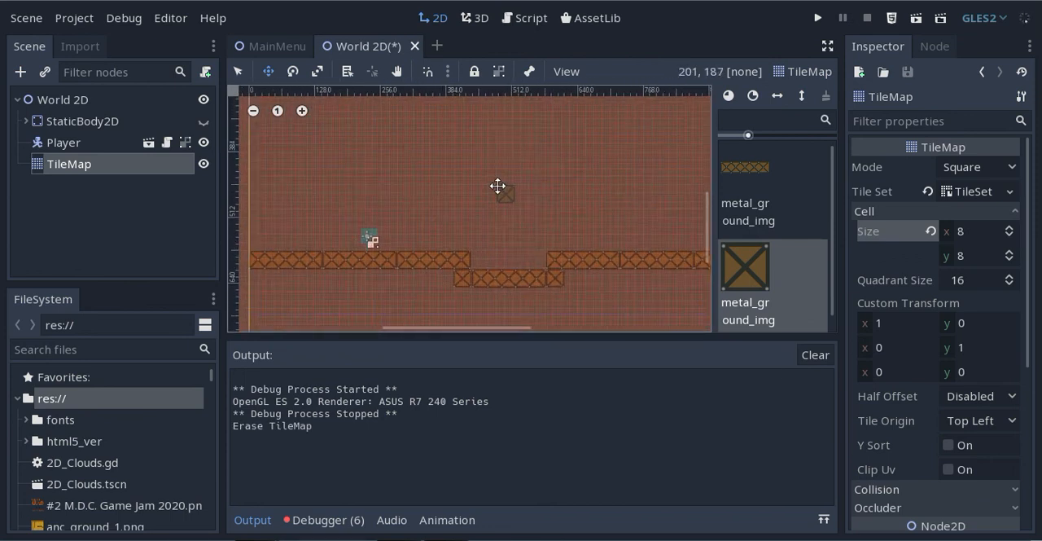
middle_click_drag(536, 148, 497, 199)
scroll(489, 213, "down", 2)
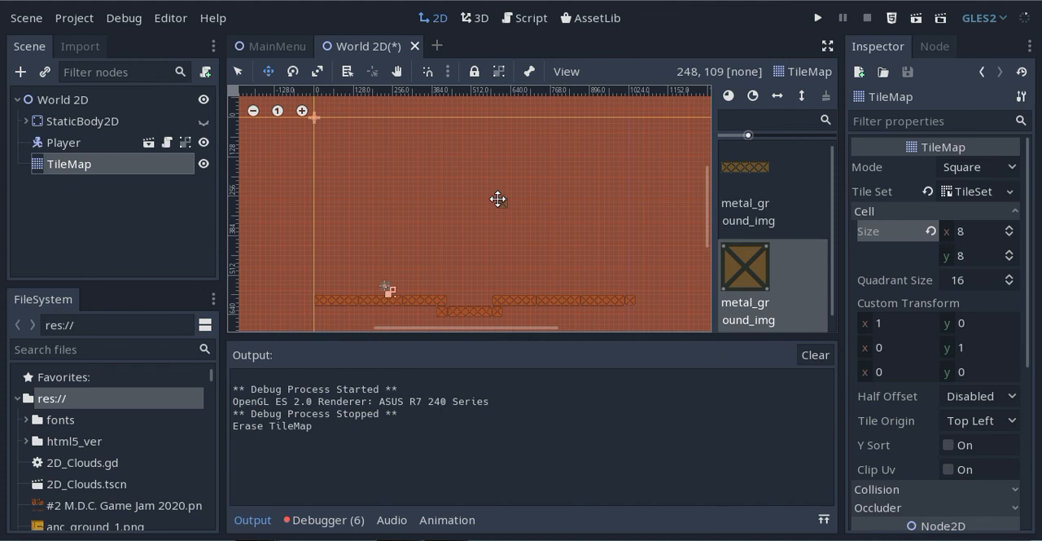